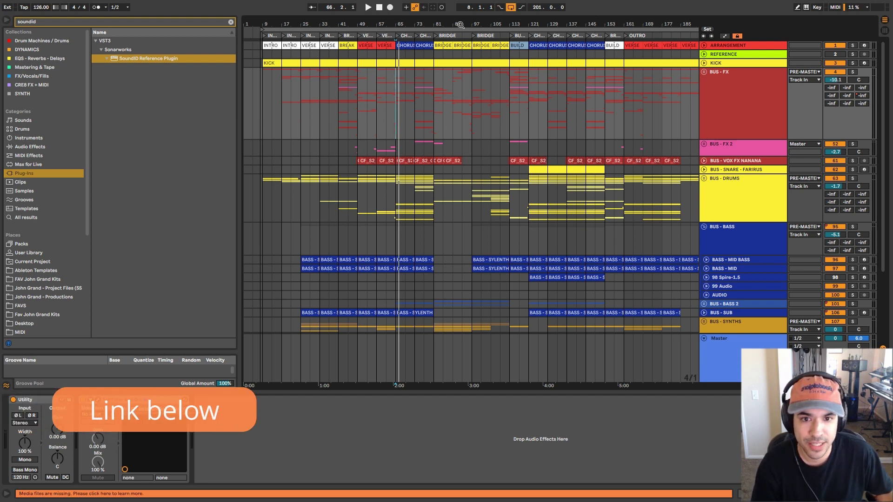
# Hide the device view and fold the BUS - BASS group to give the full arrangement more room.
pyautogui.moveTo(460, 24); pyautogui.dragTo(461, 14)
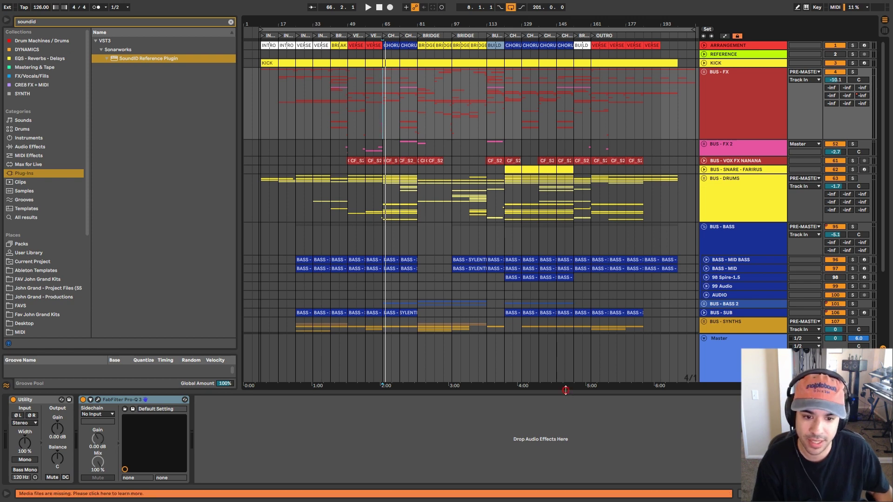
pyautogui.press('super+alt+l')
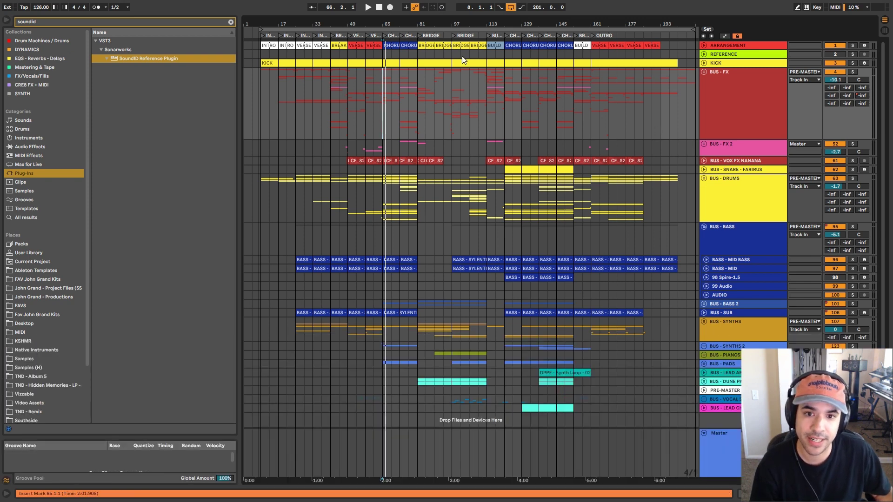
pyautogui.hscroll(2, 463, 60)
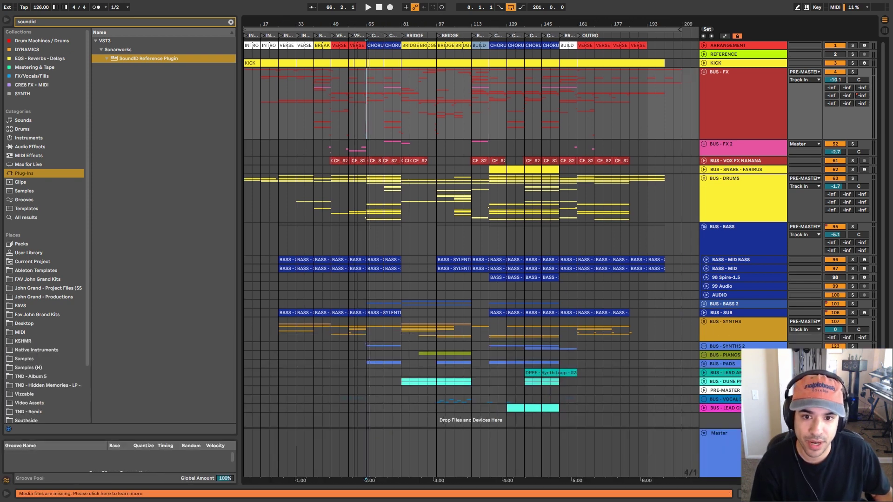
pyautogui.scroll(-1, 470, 251)
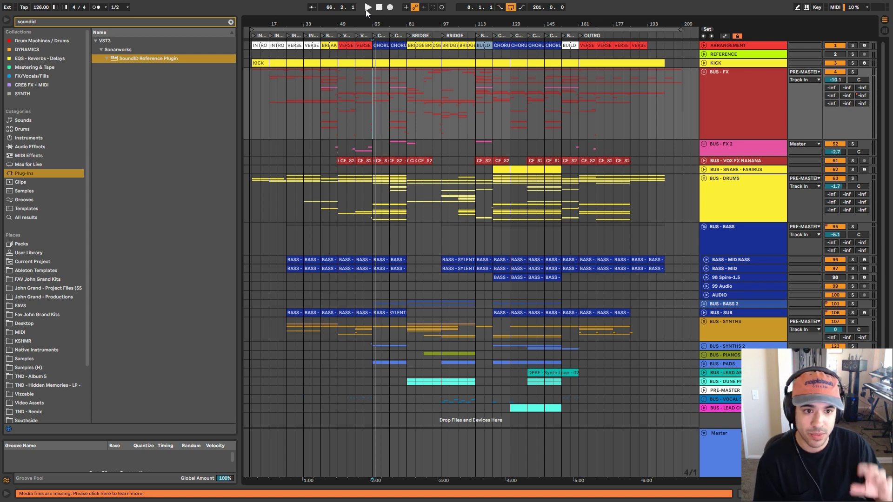
pyautogui.click(721, 186)
pyautogui.click(705, 224)
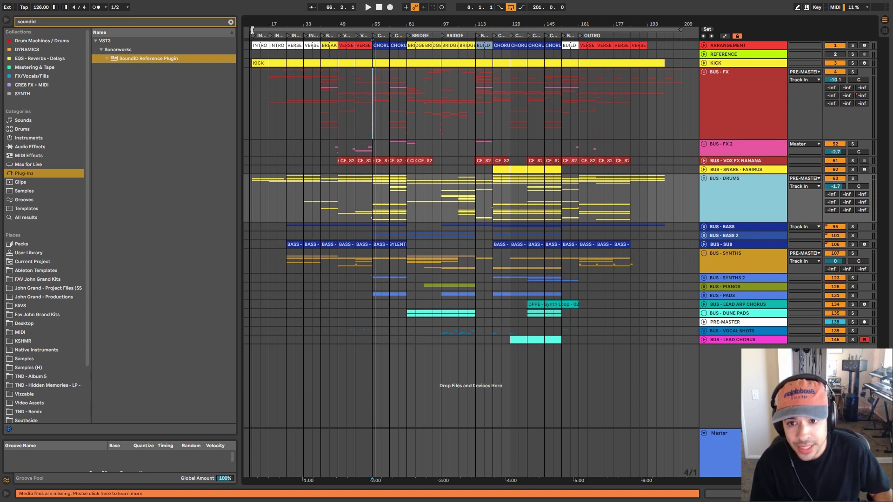
# Set the arrangement loop to start at bar 9 with a length of 200 bars, and select the outro's first clip at bar 161.
pyautogui.click(706, 76)
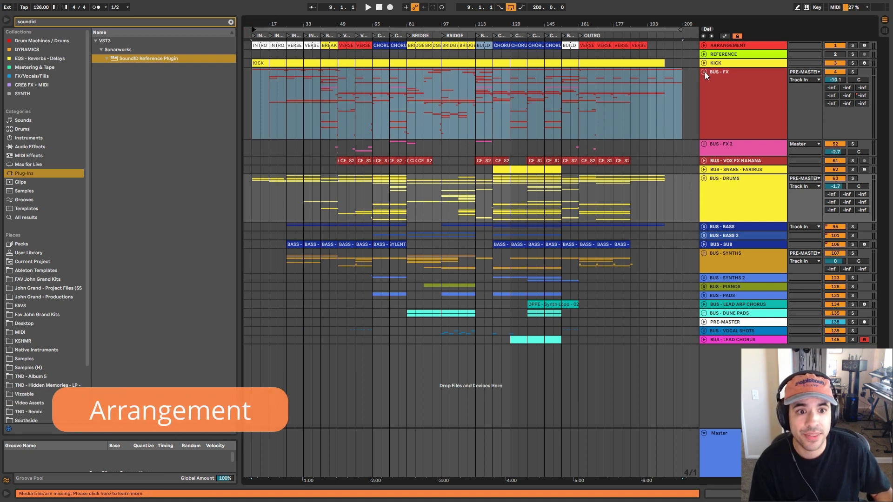
pyautogui.click(583, 42)
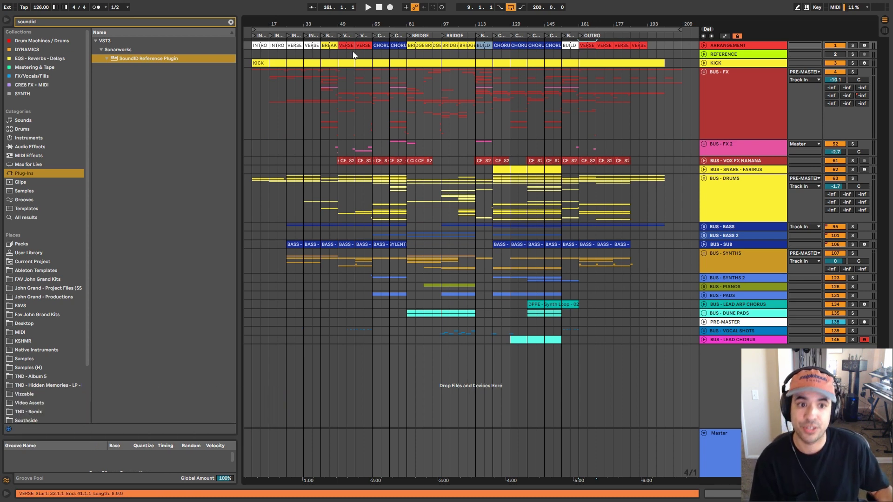
pyautogui.moveTo(254, 22)
pyautogui.mouseDown()
pyautogui.moveTo(254, 52)
pyautogui.moveTo(254, 27)
pyautogui.mouseUp()
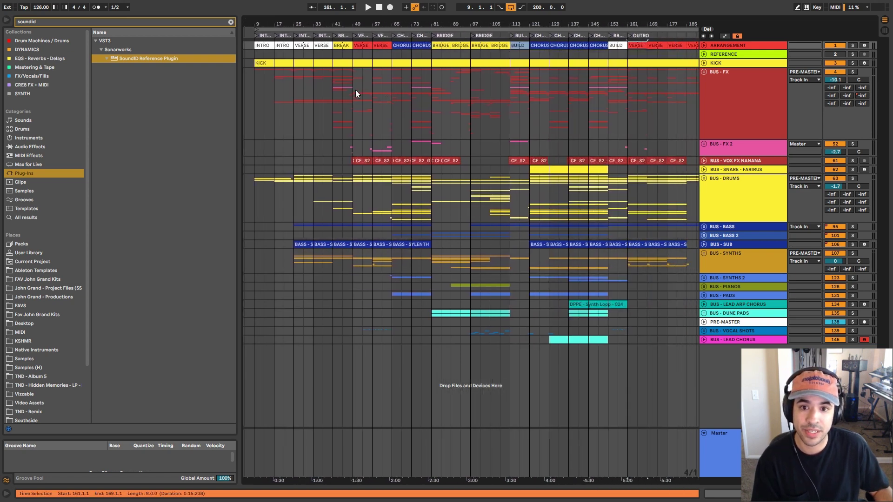
# Select the verse sections from bar 49 to 65 on BUS - FX, and place the insert marker at bars 49 and 73.
pyautogui.moveTo(356, 91); pyautogui.dragTo(390, 91)
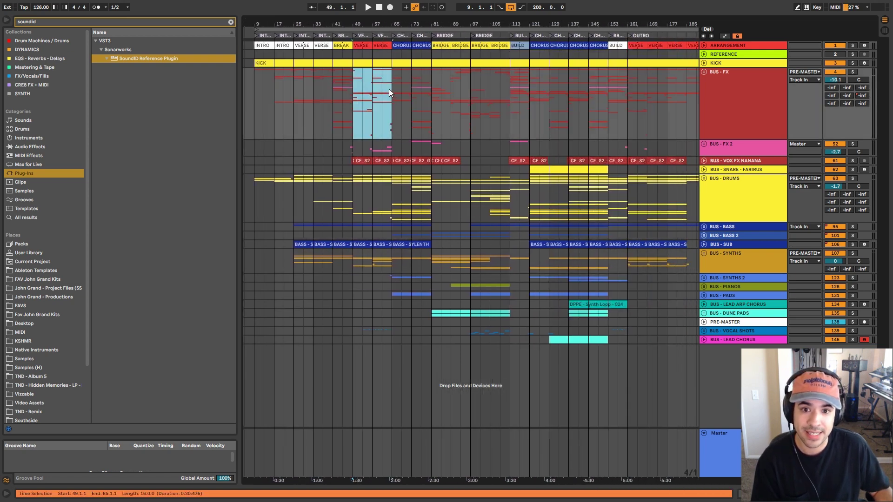
pyautogui.click(356, 86)
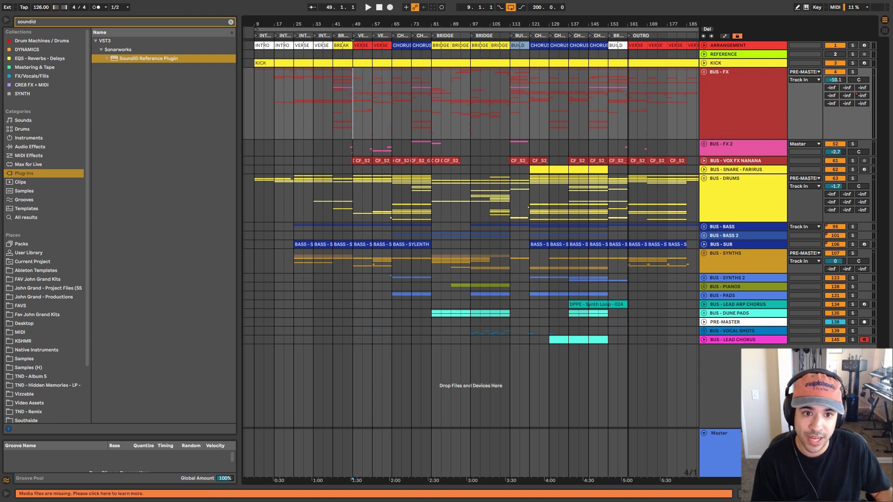
pyautogui.press('-')
pyautogui.click(385, 87)
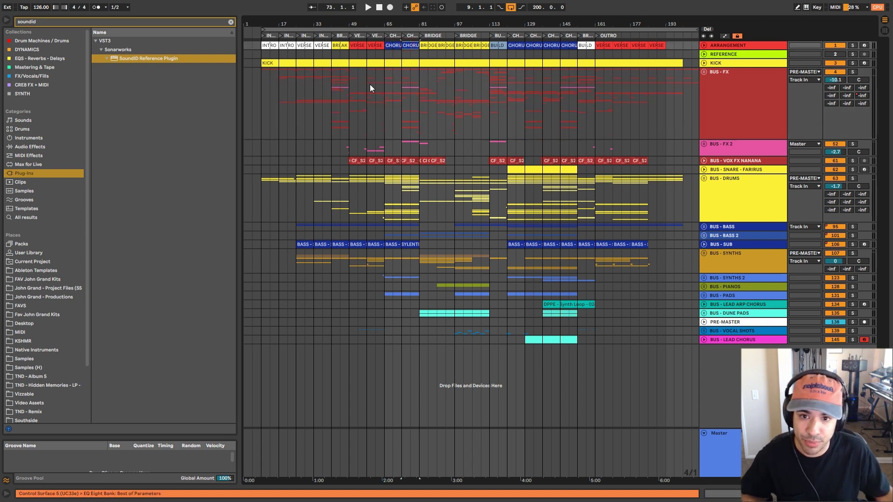
# Play the second verse section from bar 57 into the first chorus, and move the insert marker to bar 61.
pyautogui.click(370, 85)
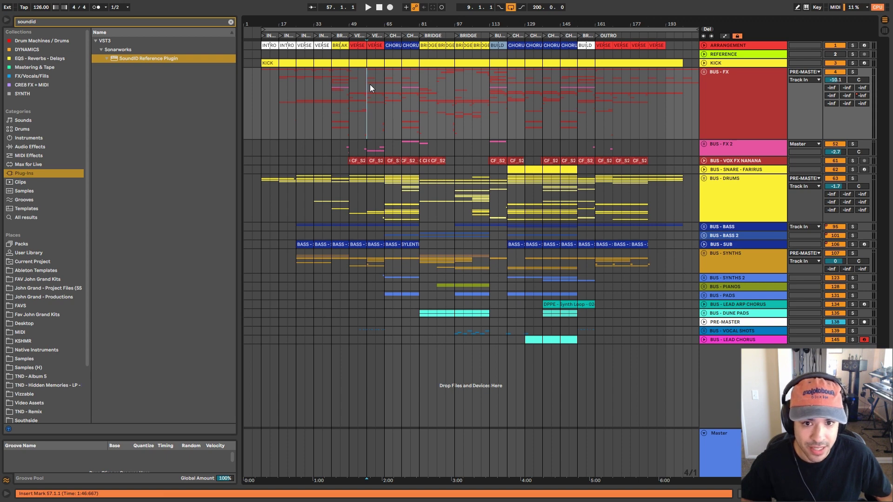
pyautogui.press('space')
pyautogui.moveTo(391, 25); pyautogui.dragTo(390, 65)
pyautogui.click(352, 84)
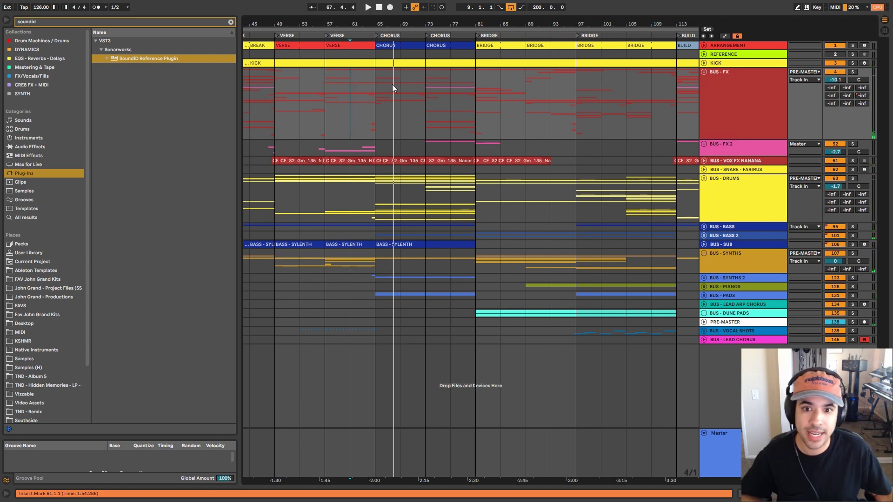
pyautogui.moveTo(414, 26); pyautogui.dragTo(414, 13)
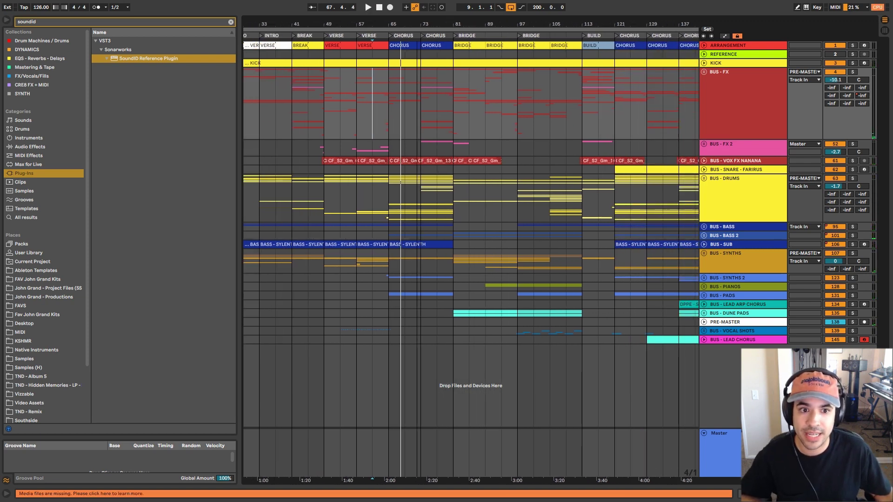
# Play the start of the second chorus from bar 121 and stop playback.
pyautogui.click(609, 84)
pyautogui.press('space')
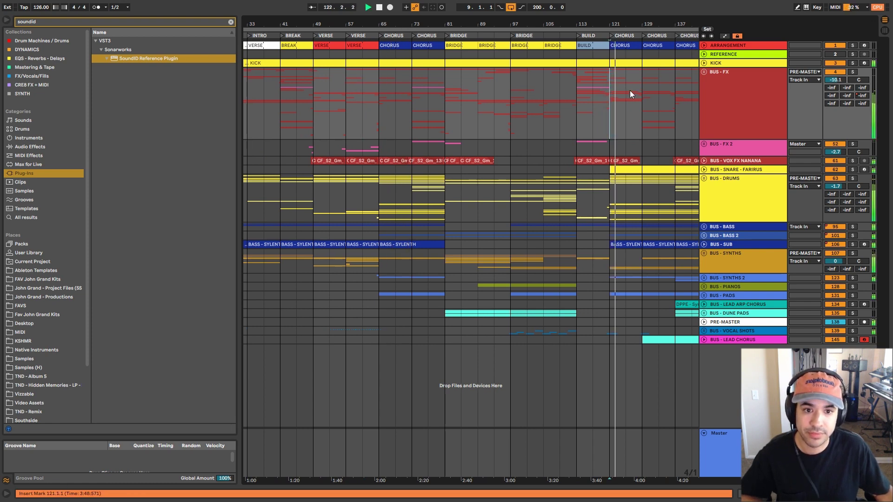
pyautogui.press('space')
# Compare the starts of the two choruses by placing the insert marker at bars 65 and 121.
pyautogui.click(379, 78)
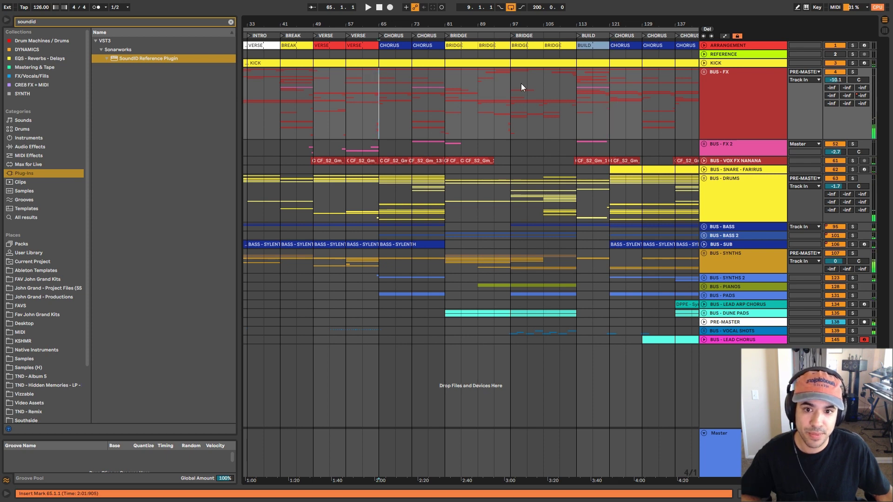
pyautogui.click(610, 83)
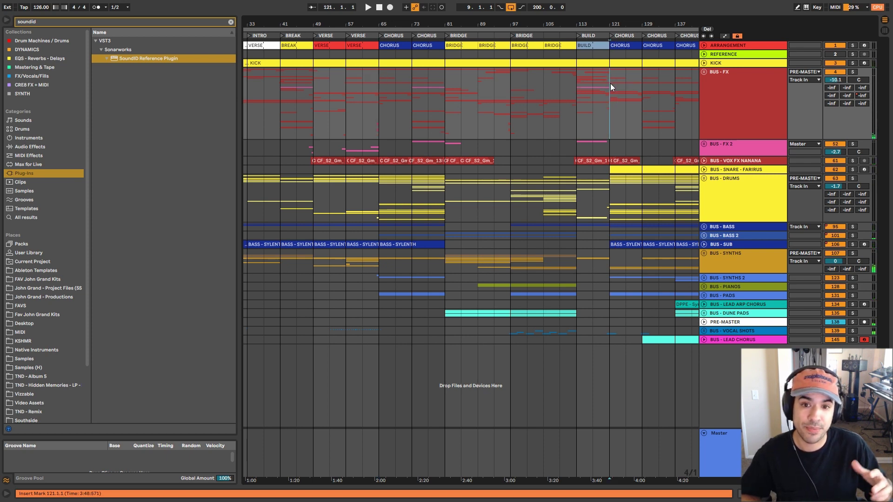
pyautogui.click(609, 302)
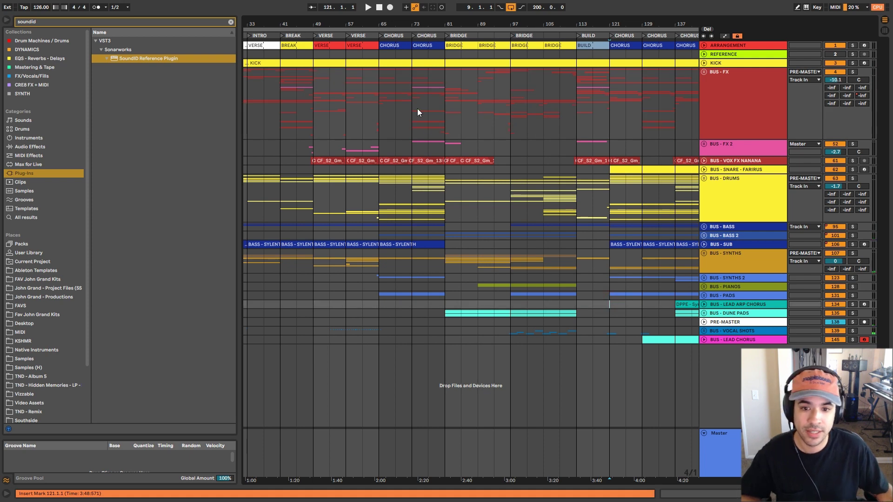
pyautogui.click(377, 107)
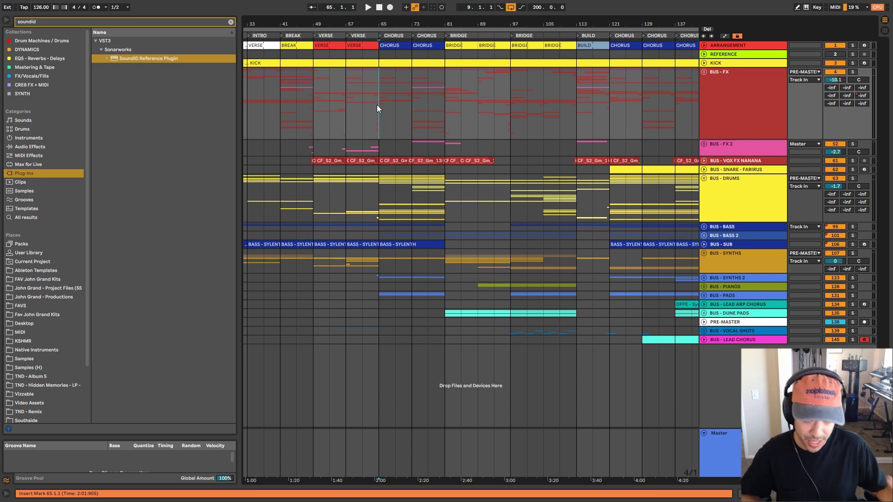
# Select the first chorus from bar 65 to 81 on BUS - FX, and mark the second chorus's start at bar 121.
pyautogui.hscroll(6, 327, 64)
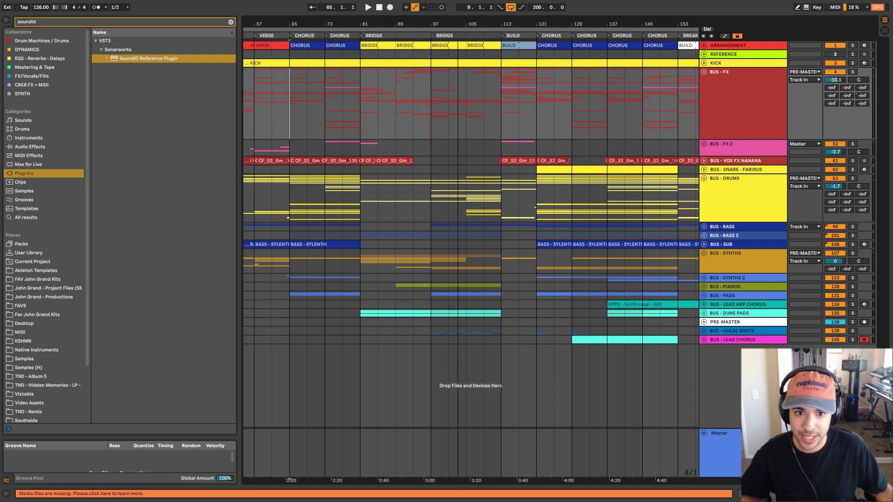
pyautogui.moveTo(294, 84); pyautogui.dragTo(353, 83)
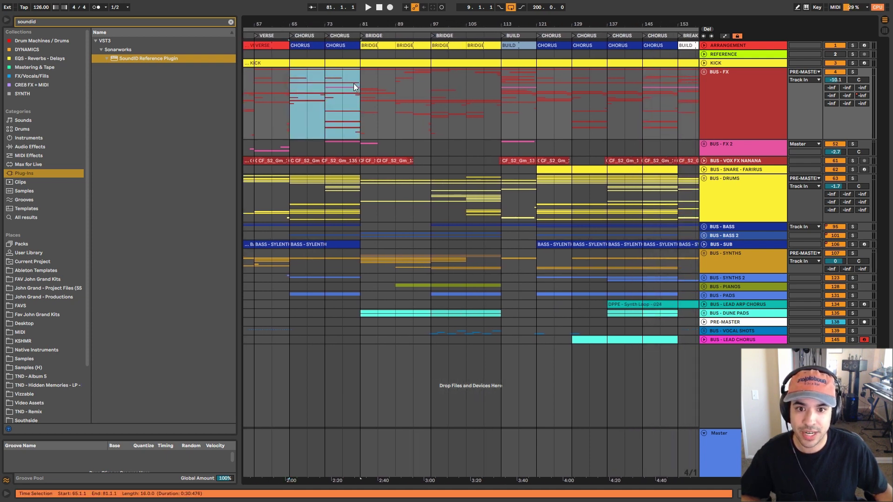
pyautogui.hscroll(-3, 353, 83)
pyautogui.click(554, 85)
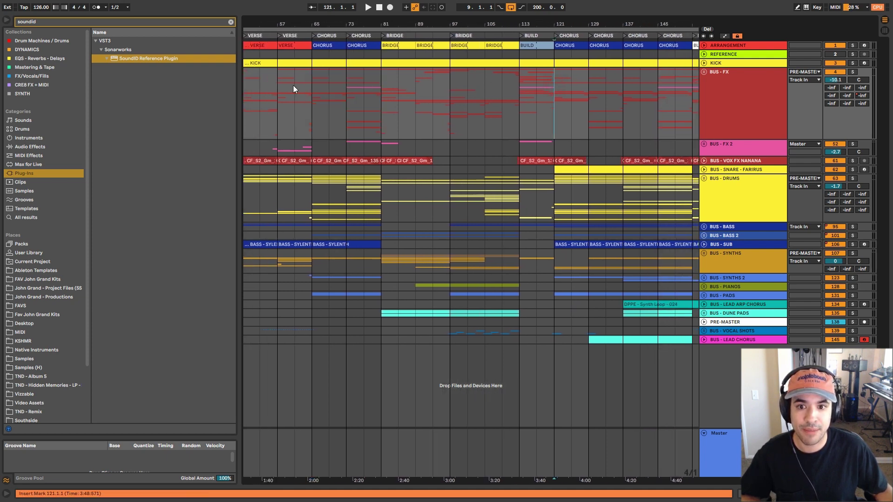
# Place the insert marker at the second verse section, bar 57, and at bar 137 within the second chorus.
pyautogui.click(286, 84)
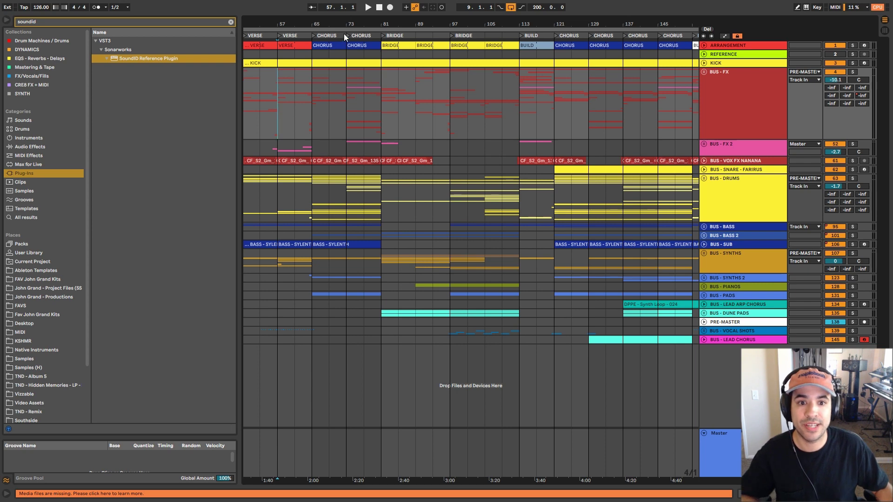
pyautogui.moveTo(346, 24); pyautogui.dragTo(346, 16)
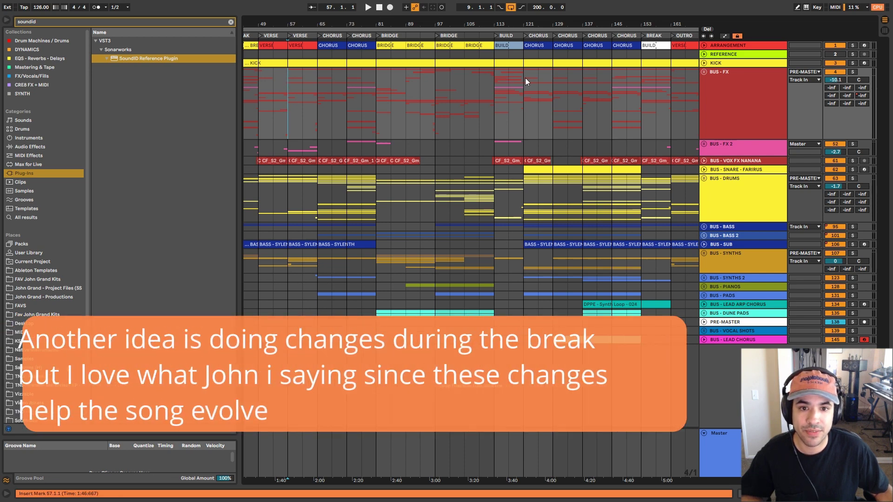
pyautogui.click(528, 82)
pyautogui.click(586, 78)
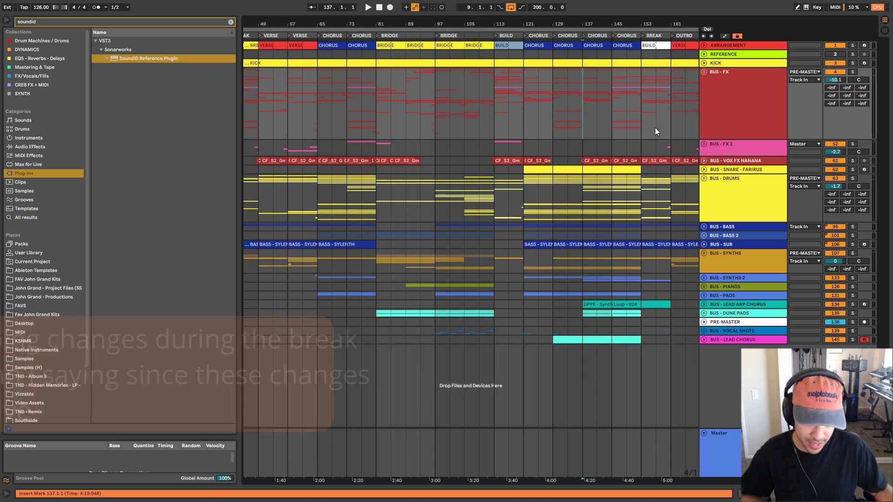
# Unfold the BUS - BASS group and the BUS - SUB track.
pyautogui.click(728, 234)
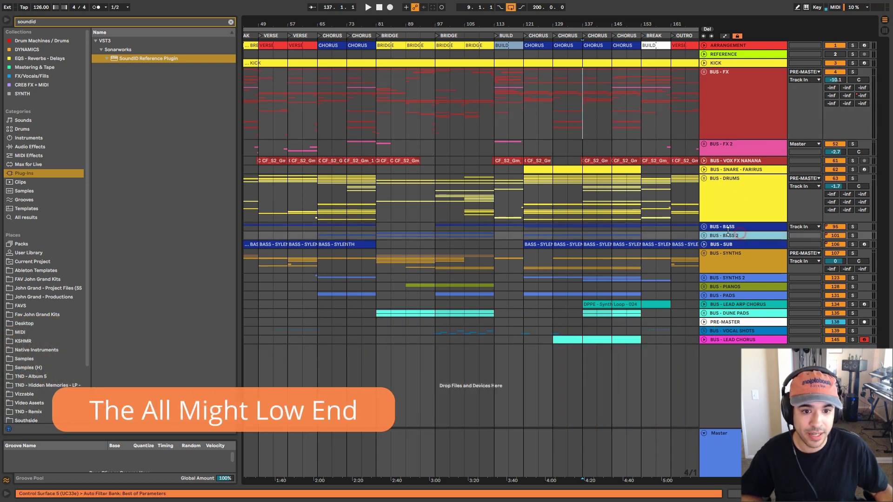
pyautogui.click(703, 226)
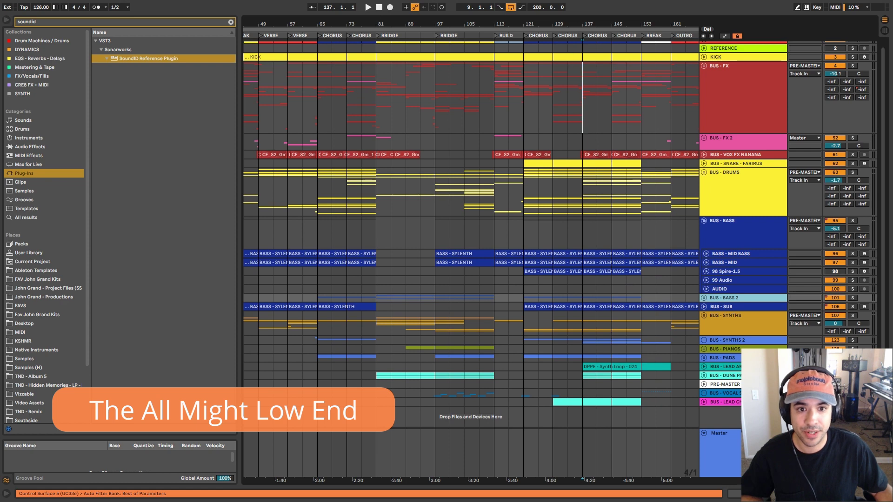
pyautogui.scroll(-3, 526, 258)
pyautogui.click(703, 307)
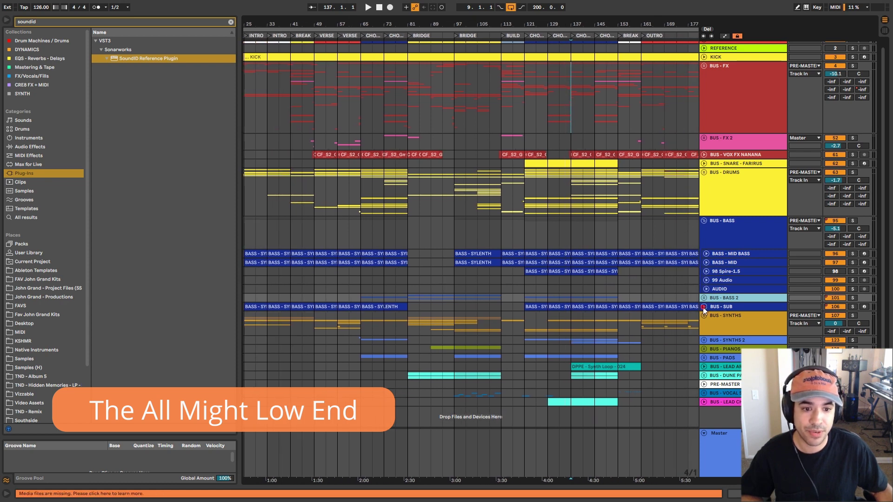
pyautogui.click(703, 308)
# Show the device chain of BUS - BASS and unfold the BUS - BASS 2 group.
pyautogui.doubleClick(713, 236)
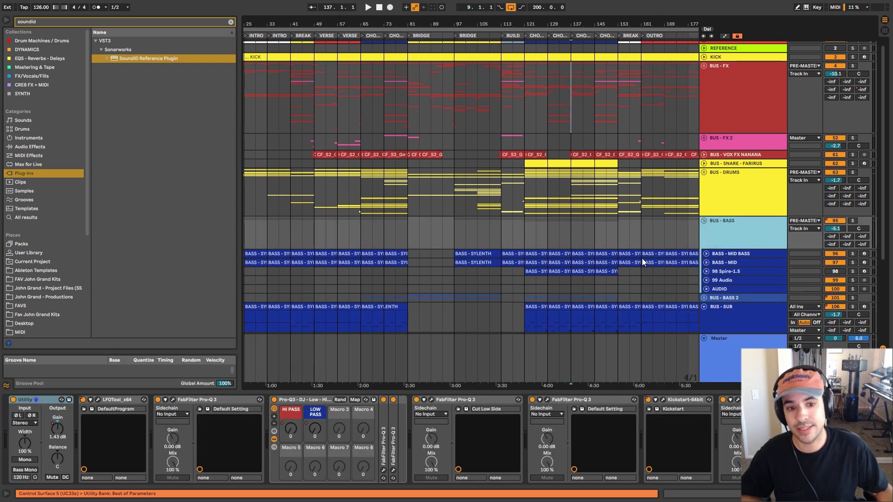
pyautogui.scroll(-4, 714, 279)
pyautogui.click(704, 242)
pyautogui.scroll(-3, 720, 187)
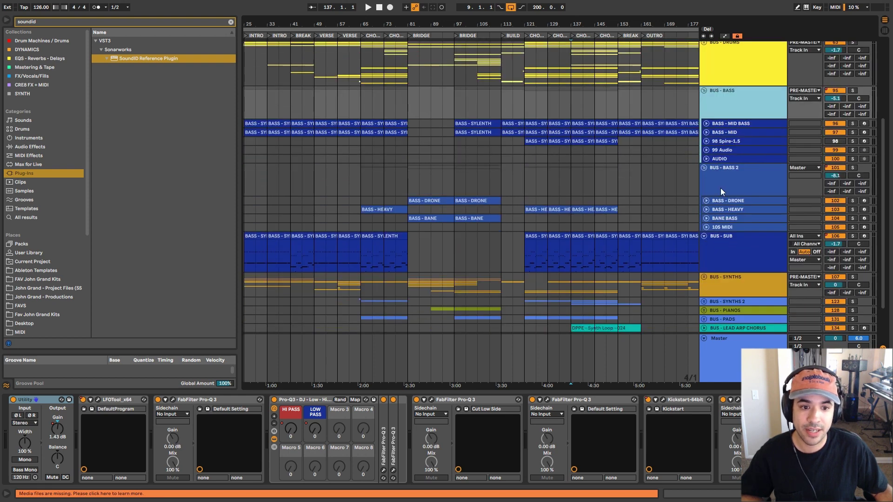
pyautogui.click(731, 188)
# Solo the BUS - BASS group and play it from the second chorus at bar 121.
pyautogui.click(515, 113)
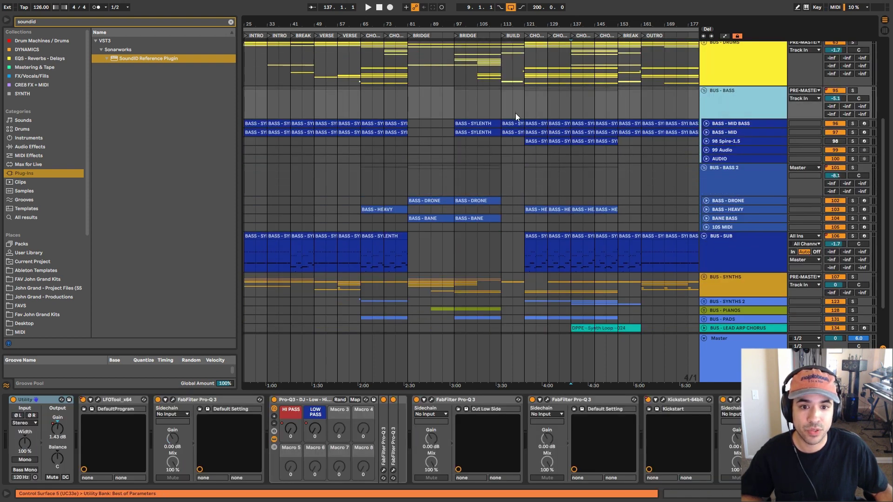
pyautogui.click(525, 111)
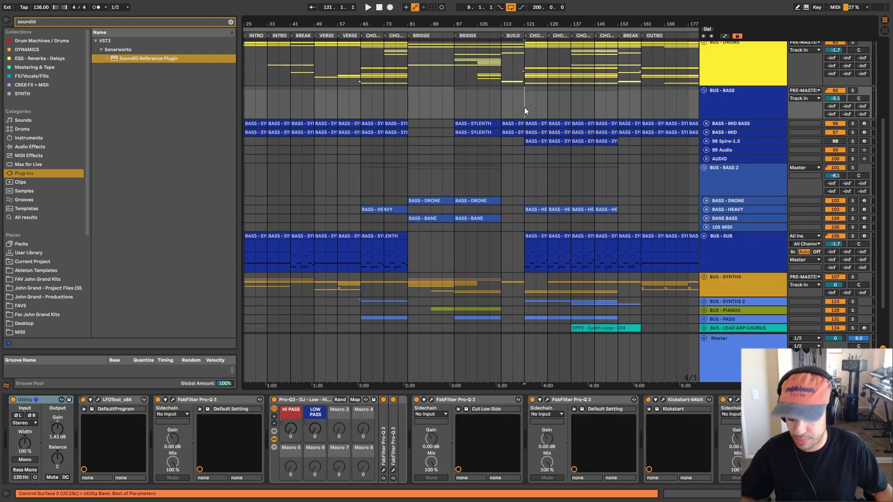
pyautogui.press('space')
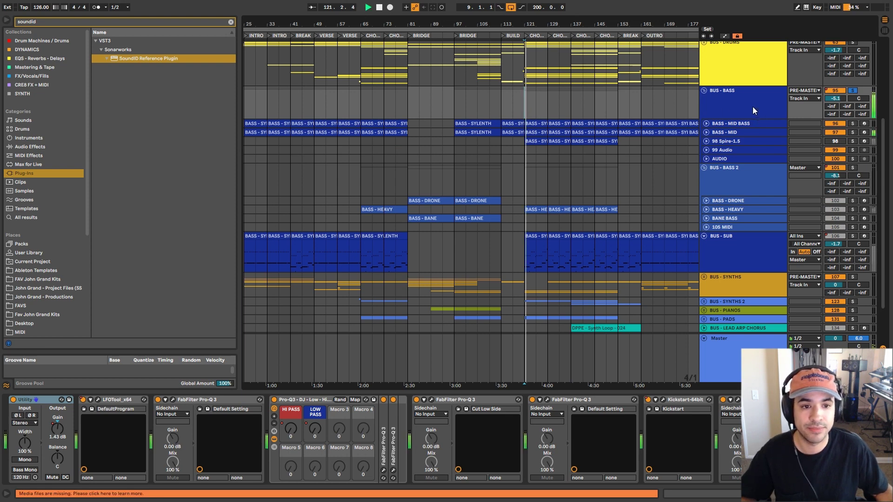
# Open the Sylenth1 synth window of the BASS - MID track.
pyautogui.click(741, 133)
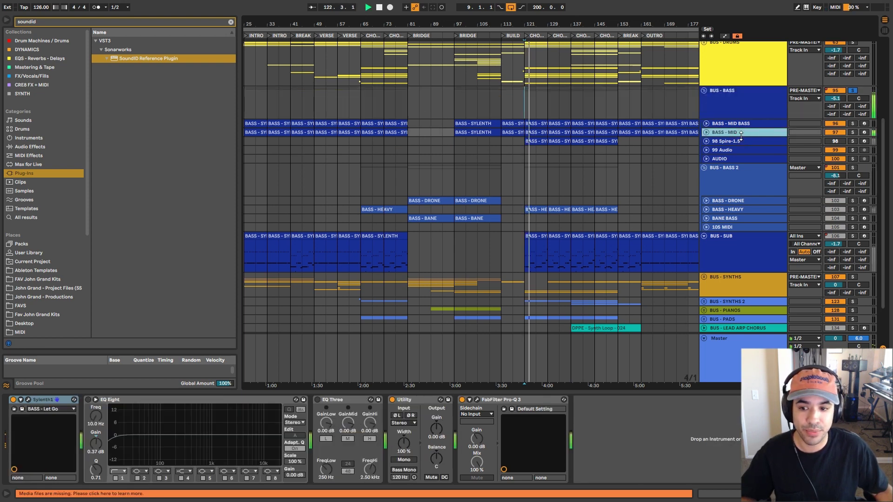
pyautogui.click(28, 399)
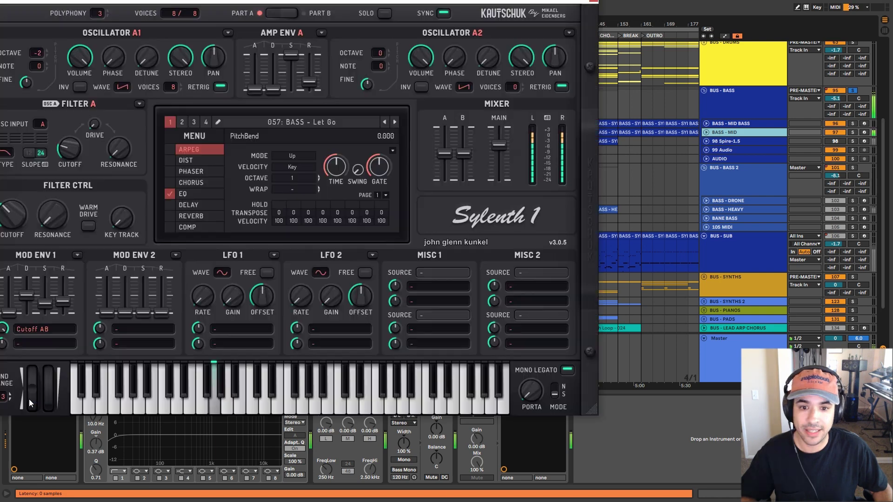
# Close the Sylenth1 window and show the device chains of the BUS - BASS 2 group and its BASS - HEAVY track.
pyautogui.click(593, 1)
pyautogui.click(761, 185)
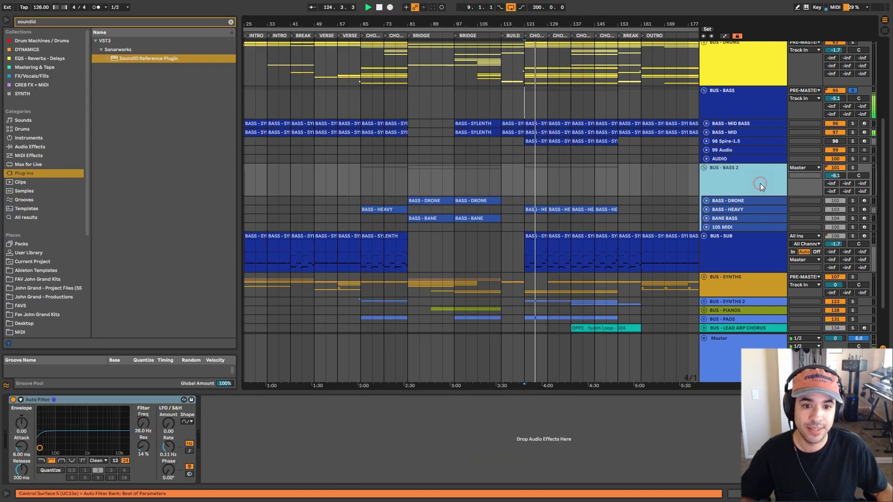
pyautogui.click(748, 210)
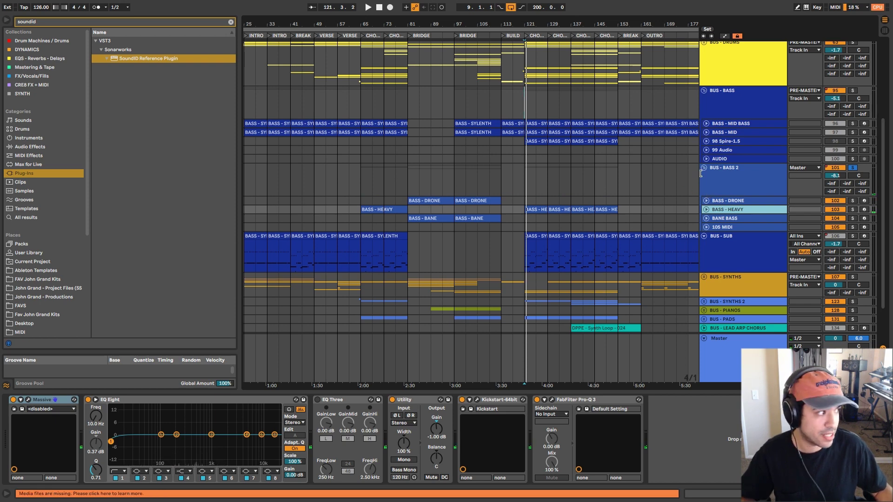
# Solo the BUS - SUB track, play it from bar 121, and inspect its Sylenth1 synth window.
pyautogui.click(740, 244)
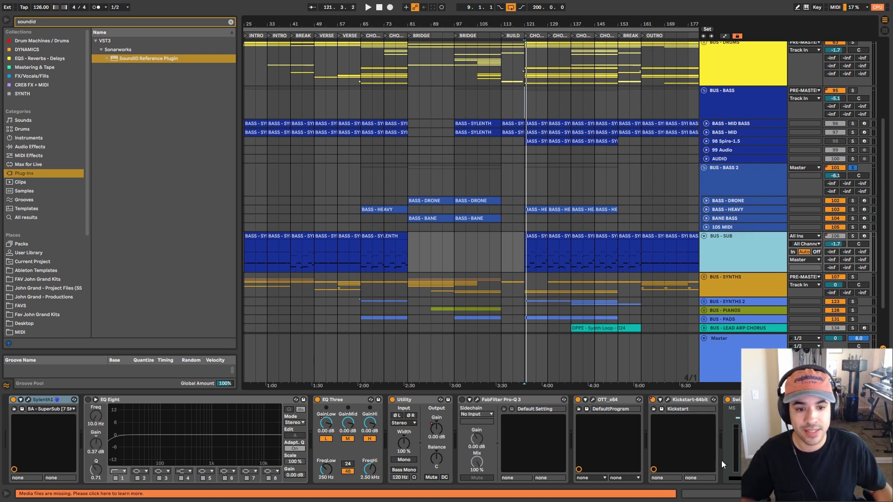
pyautogui.press('space')
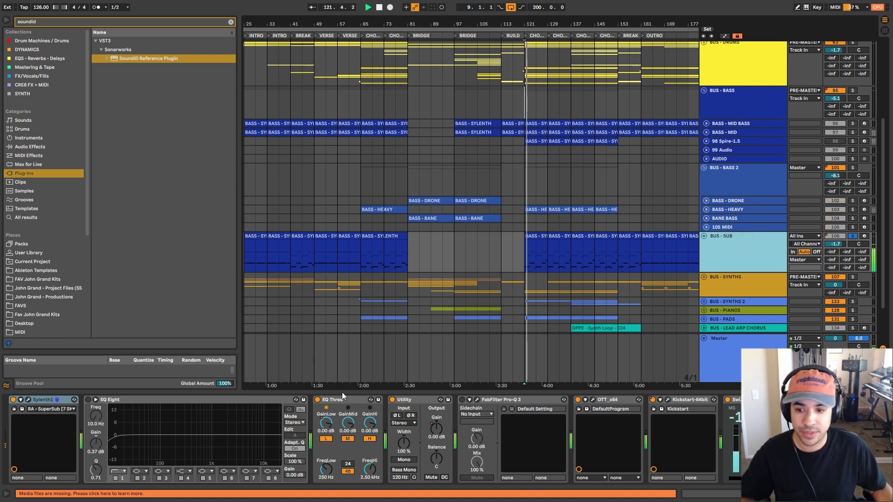
pyautogui.click(29, 399)
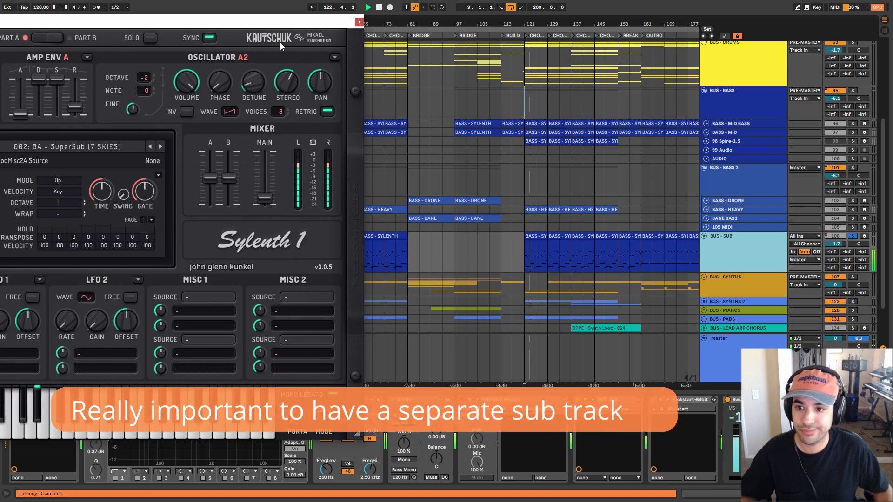
pyautogui.moveTo(250, 25); pyautogui.dragTo(628, 43)
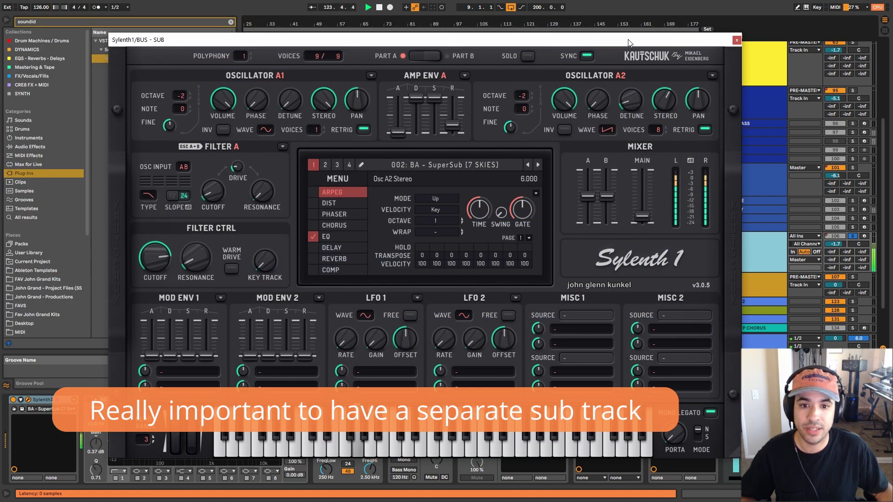
pyautogui.click(734, 41)
pyautogui.press('space')
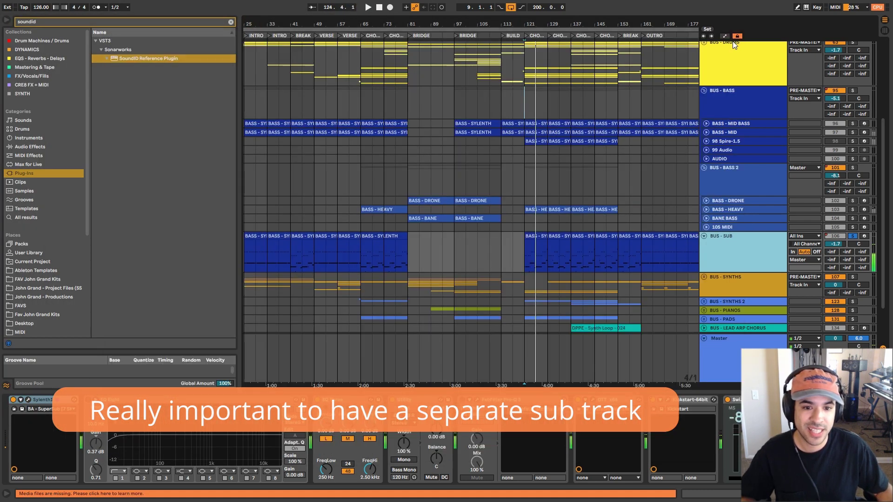
# Examine the MIDI notes of the BUS - SUB clip at bar 121 while playing it, and close the note editor.
pyautogui.doubleClick(538, 235)
pyautogui.click(177, 230)
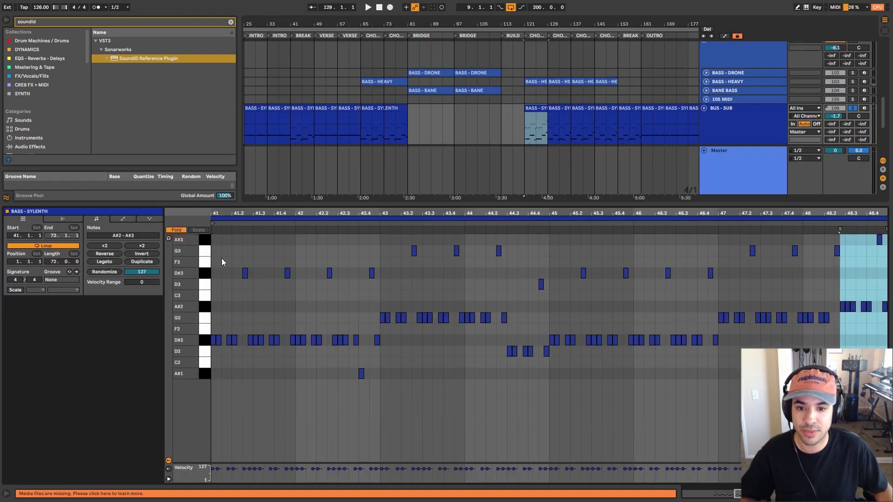
pyautogui.press('space')
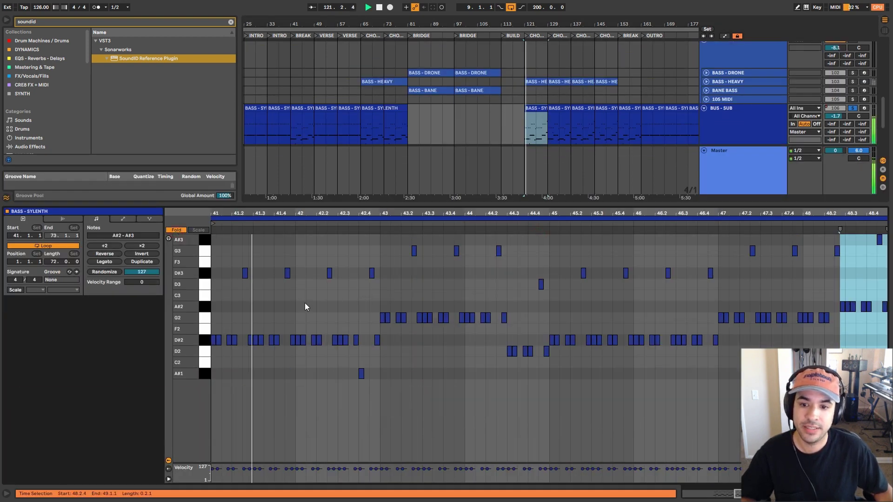
pyautogui.hotkey('shift', 'Tab')
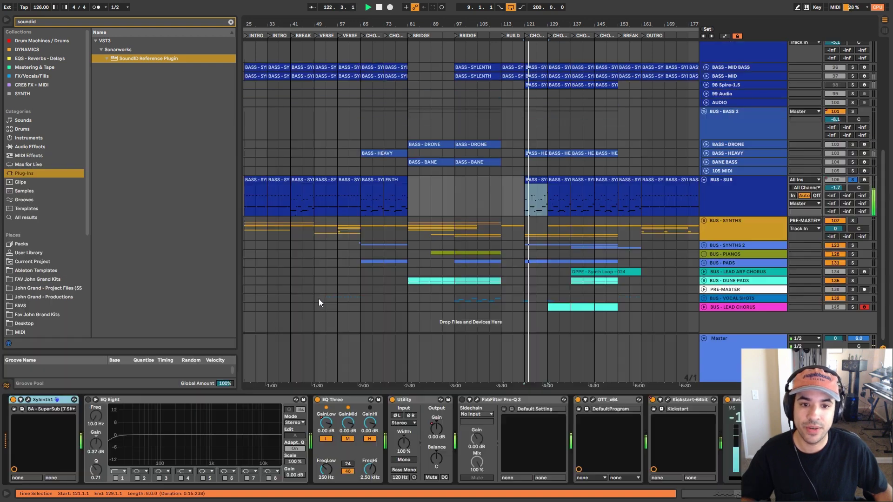
pyautogui.click(726, 144)
pyautogui.press('space')
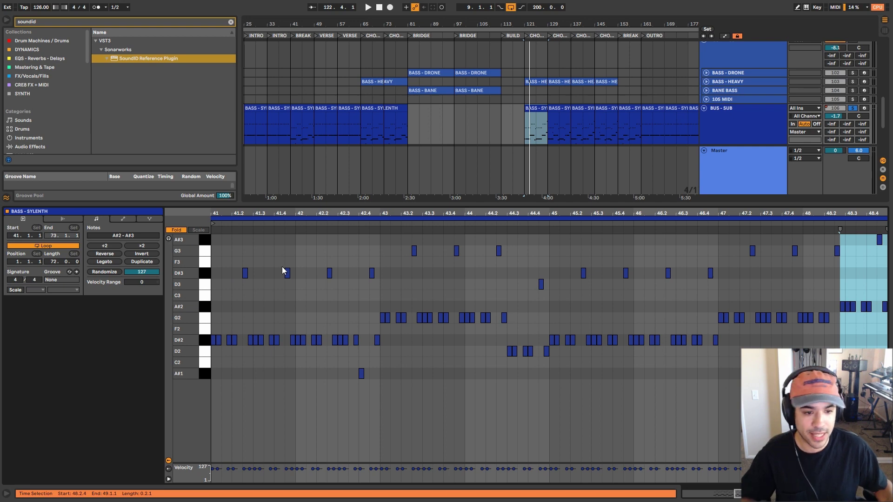
pyautogui.doubleClick(468, 204)
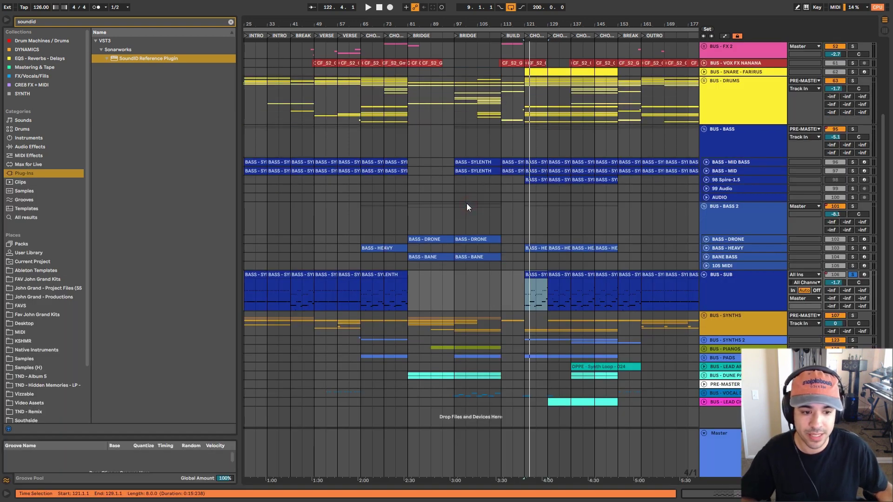
# Solo the BUS - BASS, BUS - BASS 2 and BUS - SUB tracks together and play them from bar 121.
pyautogui.click(719, 154)
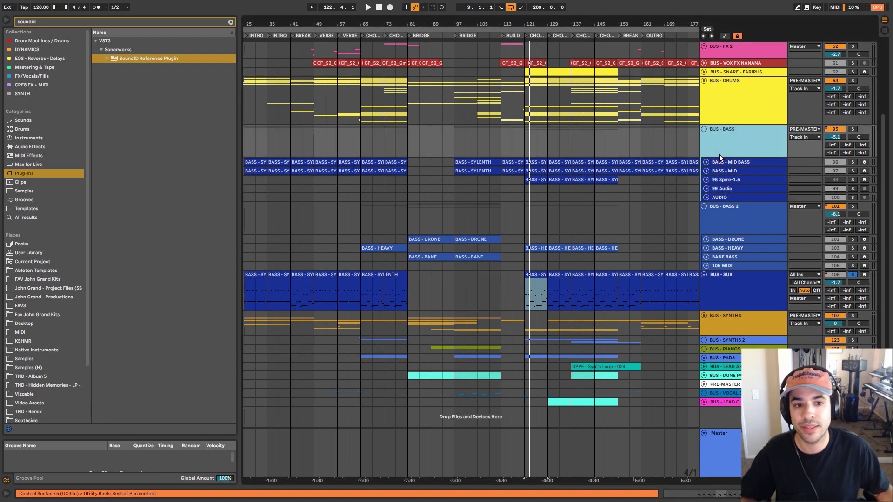
pyautogui.click(853, 130)
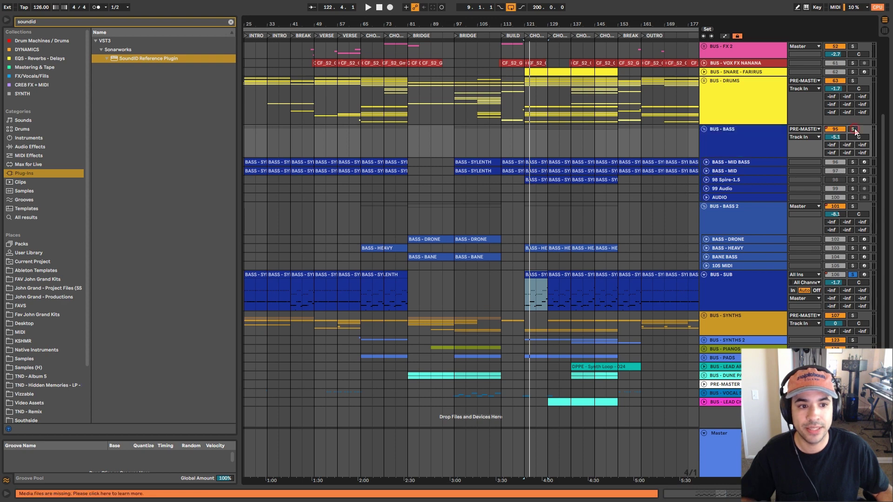
pyautogui.click(853, 206)
pyautogui.click(851, 275)
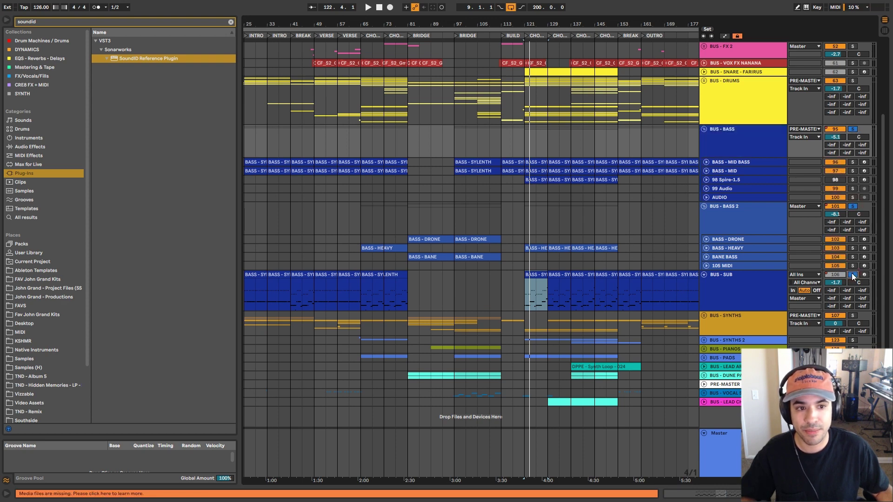
pyautogui.press('space')
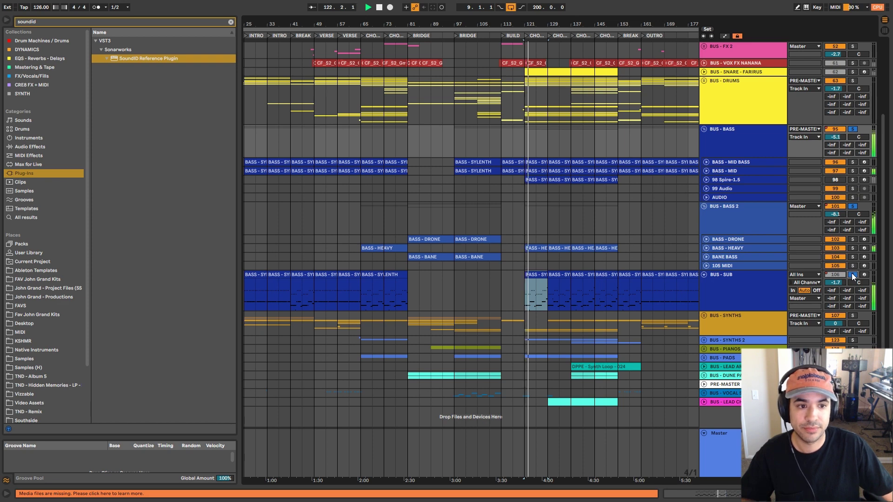
# Show the device chain of the BUS - BASS group and stop the playback.
pyautogui.click(743, 140)
pyautogui.doubleClick(743, 140)
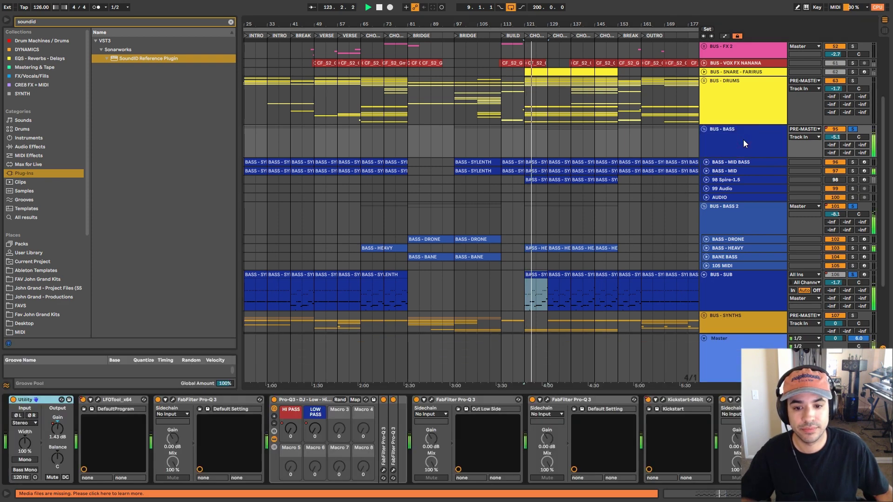
pyautogui.press('space')
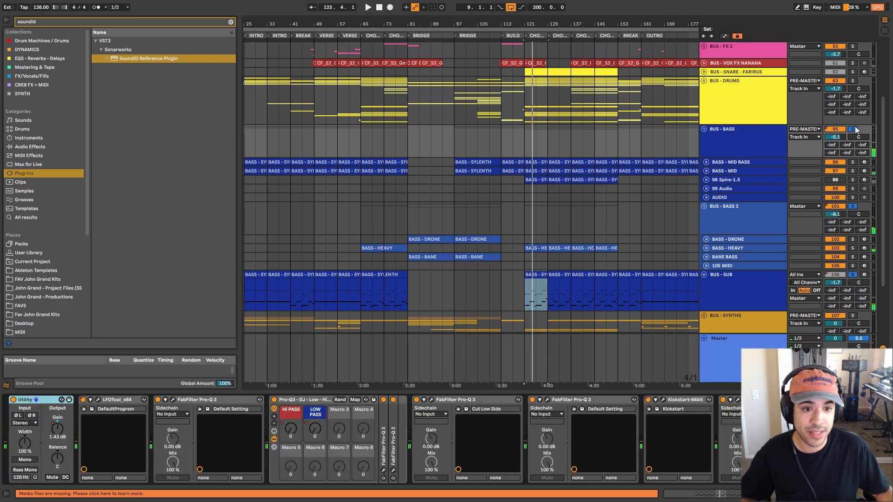
pyautogui.click(731, 142)
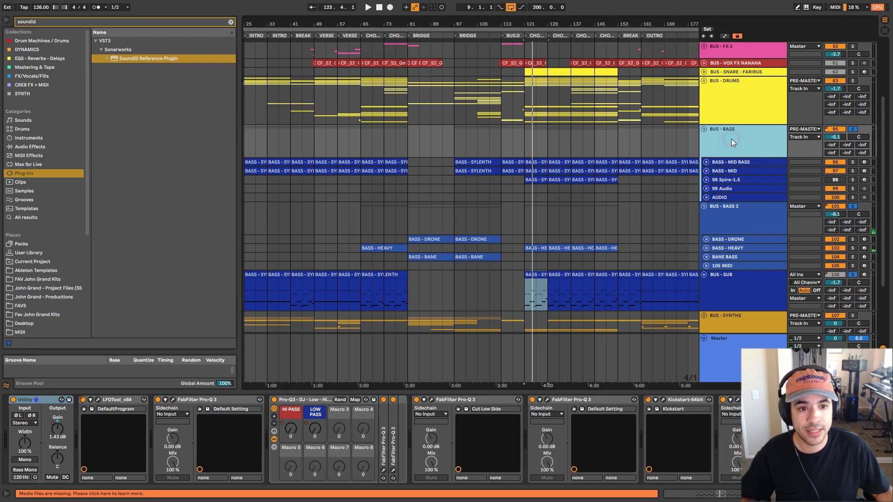
# Search the audio effects for "eq" and add an EQ Eight after the Auto Filter on BUS - BASS 2.
pyautogui.click(743, 215)
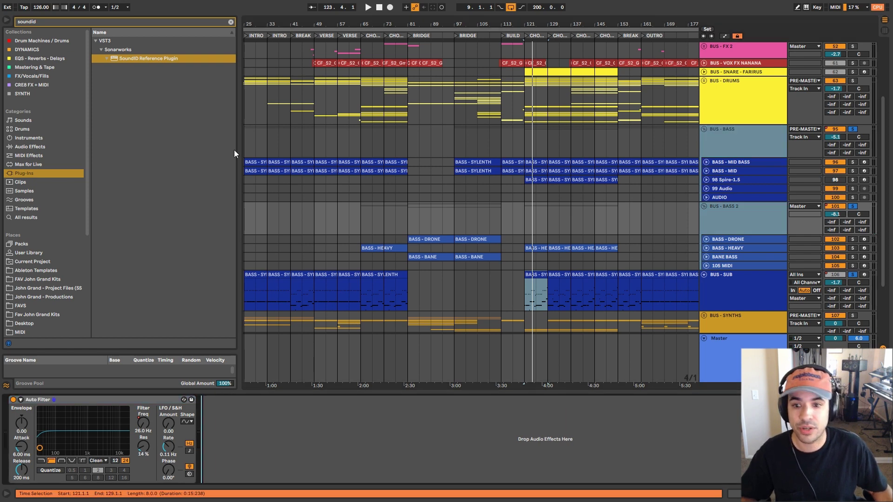
pyautogui.click(63, 146)
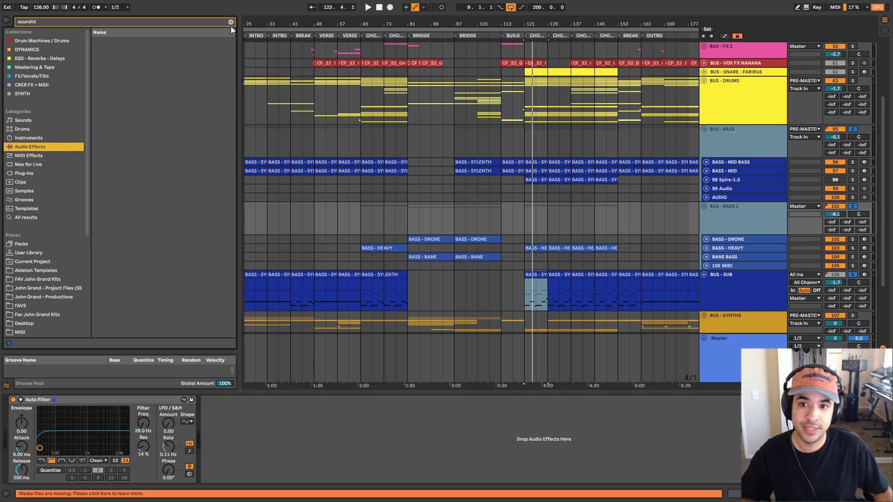
pyautogui.click(230, 23)
pyautogui.write('eq')
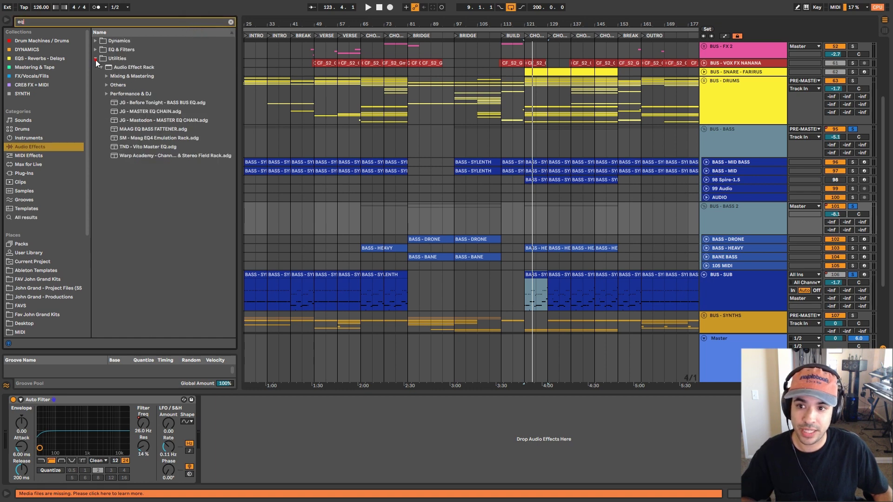
pyautogui.click(96, 58)
pyautogui.click(96, 49)
pyautogui.click(112, 77)
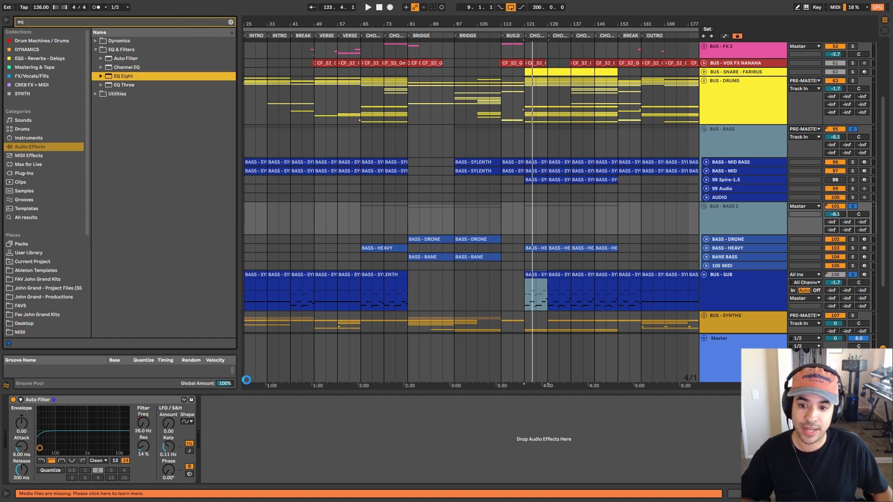
pyautogui.moveTo(222, 402); pyautogui.dragTo(214, 400)
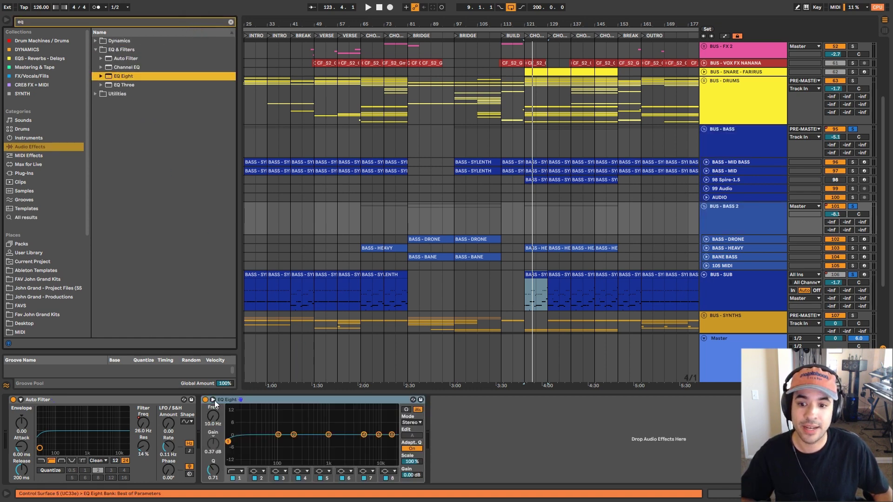
# Enlarge EQ Eight's spectrum display and lower its band 1 cutoff to 15.3 Hz while playing the soloed basses.
pyautogui.press('space')
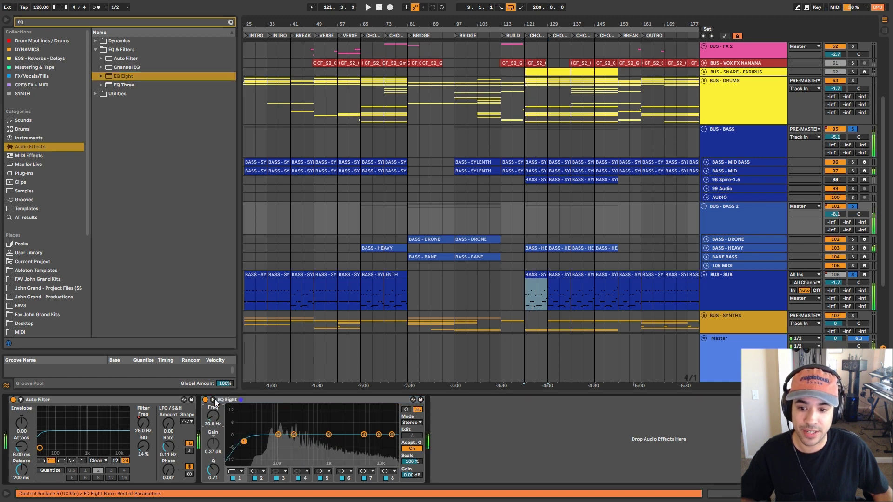
pyautogui.click(213, 399)
pyautogui.moveTo(309, 305); pyautogui.dragTo(308, 127)
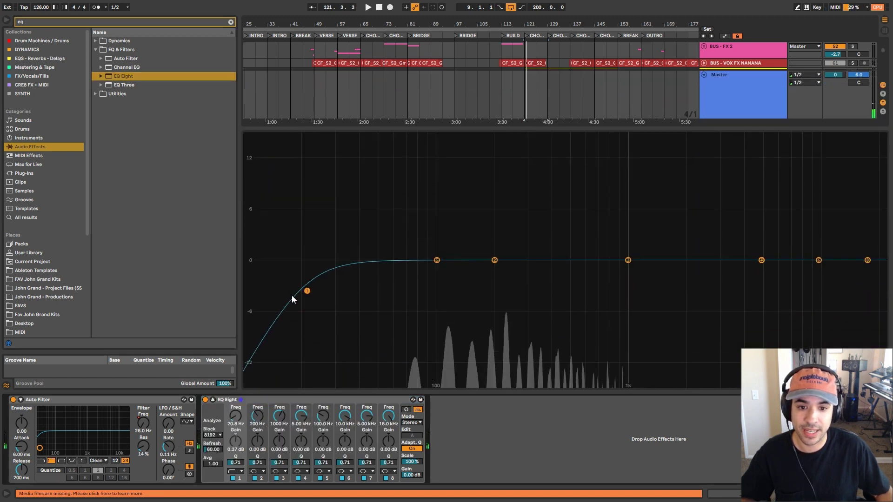
pyautogui.moveTo(306, 291); pyautogui.dragTo(281, 290)
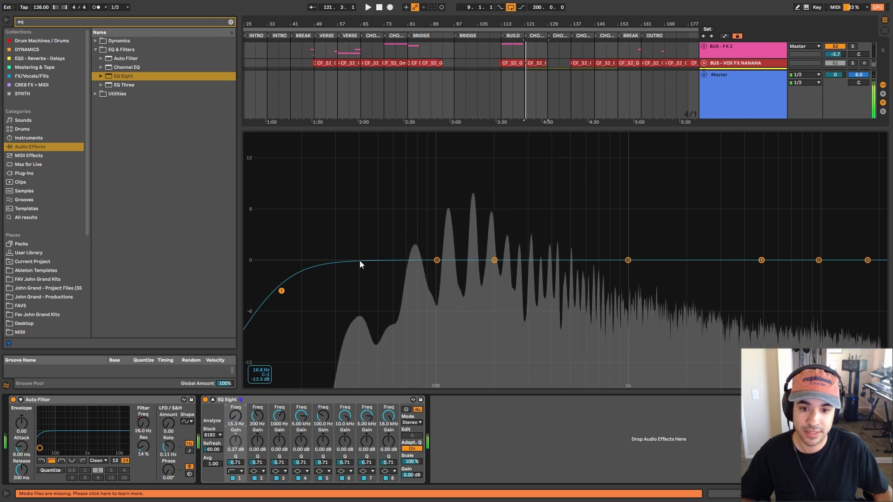
pyautogui.press('space')
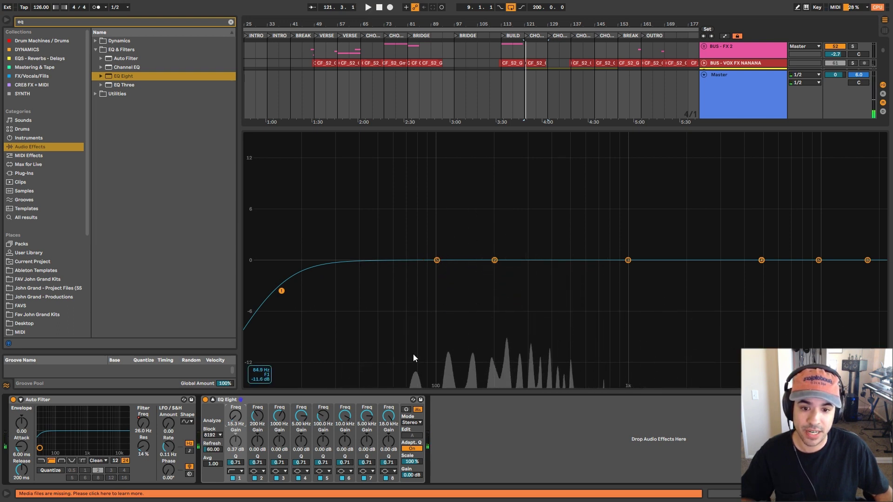
# Change EQ Eight's band 1 to the steepest low cut and sweep it to just above 100 Hz during playback.
pyautogui.click(235, 471)
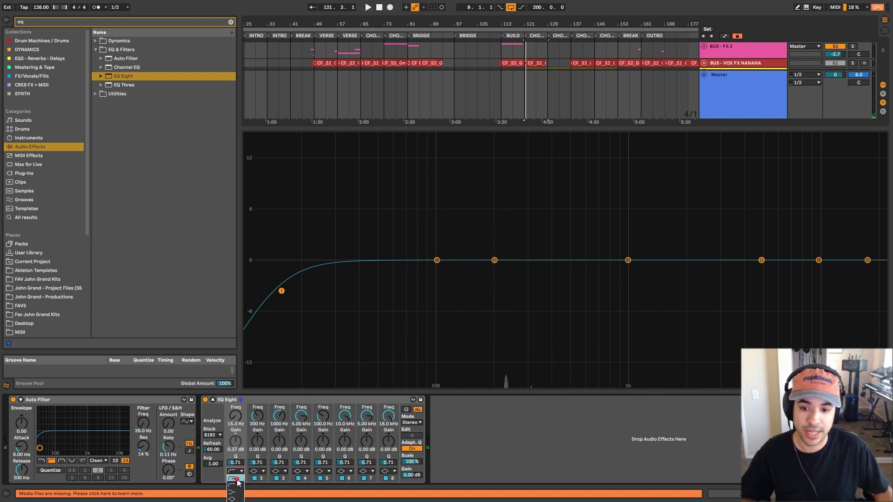
pyautogui.click(235, 479)
pyautogui.press('space')
pyautogui.moveTo(235, 415); pyautogui.dragTo(236, 389)
pyautogui.moveTo(454, 290); pyautogui.dragTo(456, 290)
pyautogui.press('space')
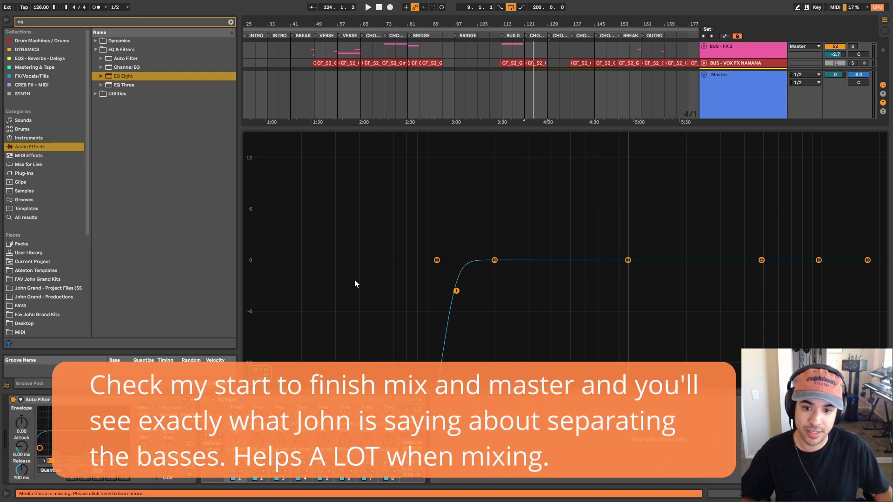
# Compare the low-cut bass in playback, lower the band 1 cutoff to 16.4 Hz, and play the basses again.
pyautogui.press('space')
pyautogui.press('space')
pyautogui.press('space')
pyautogui.moveTo(456, 291); pyautogui.dragTo(287, 292)
pyautogui.press('space')
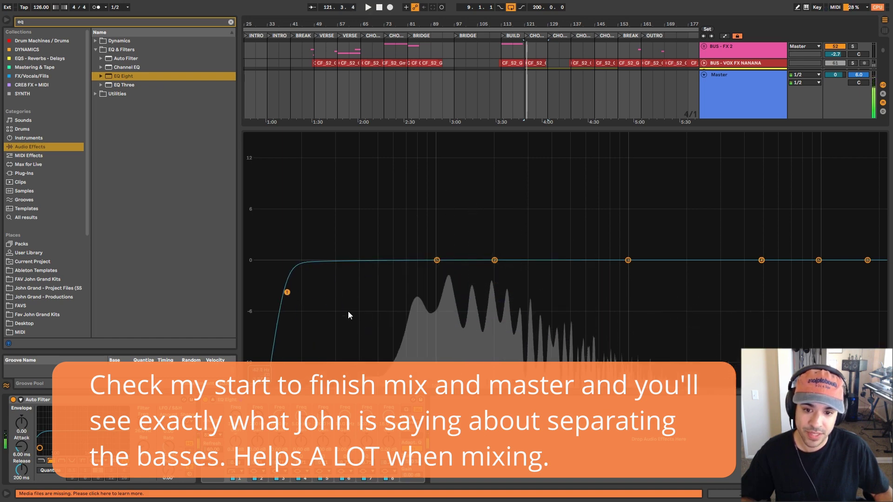
pyautogui.press('space')
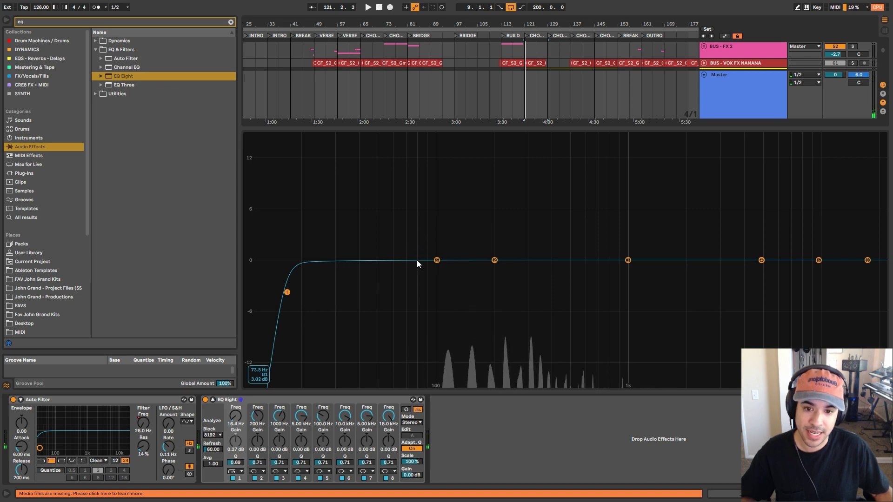
# Collapse EQ Eight's enlarged spectrum display and hide the device chain to make room for the arrangement.
pyautogui.moveTo(552, 126); pyautogui.dragTo(604, 468)
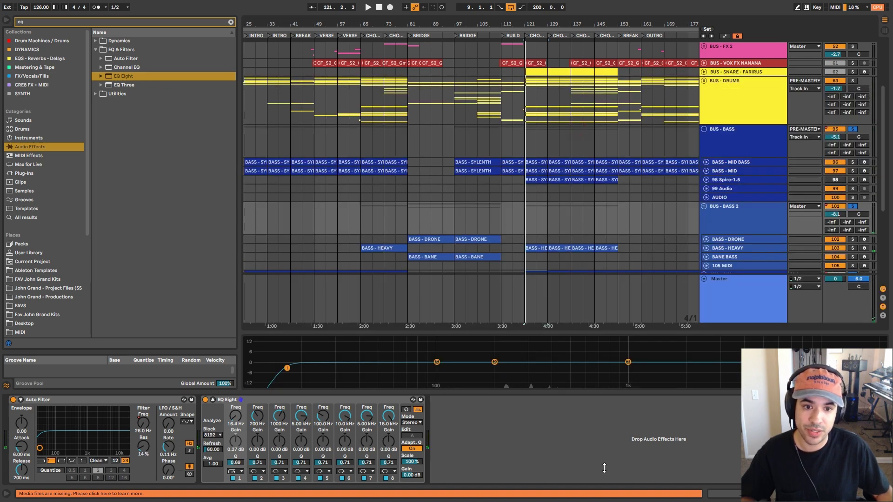
pyautogui.click(213, 399)
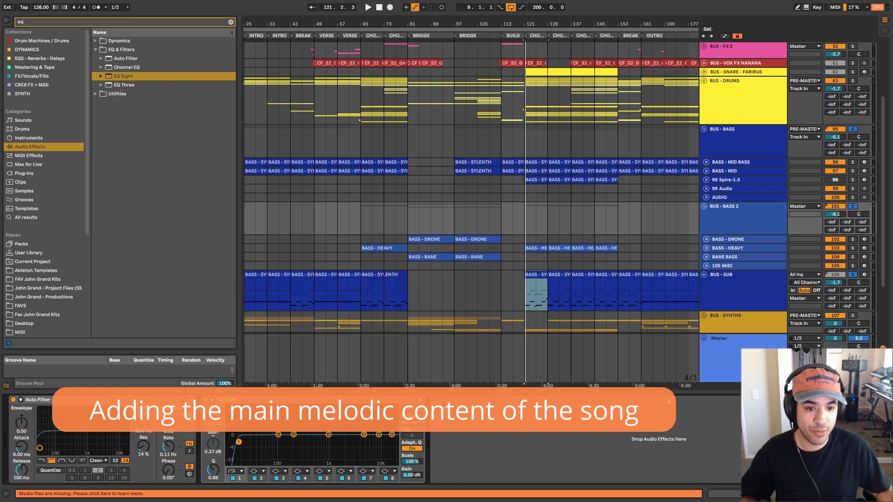
pyautogui.hotkey('ctrl', 'alt', 'l')
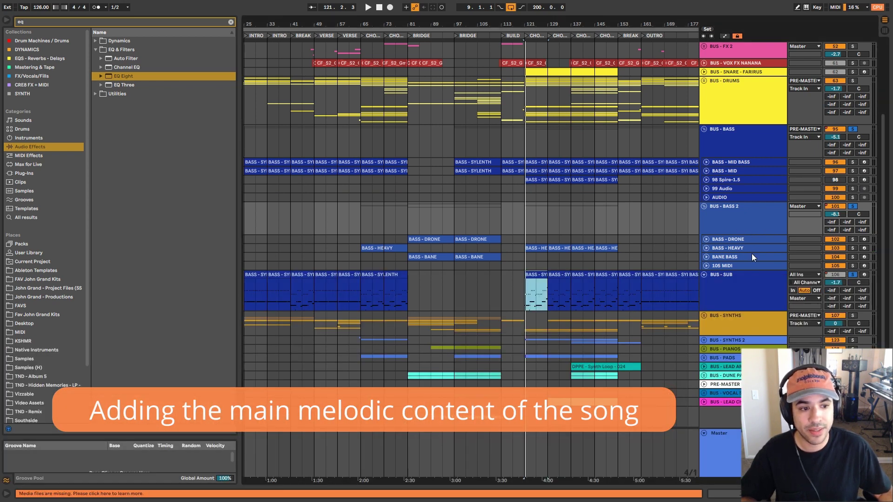
# Collapse the BUS - SUB track, then solo and unfold the BUS - SYNTHS group.
pyautogui.click(705, 274)
pyautogui.click(717, 288)
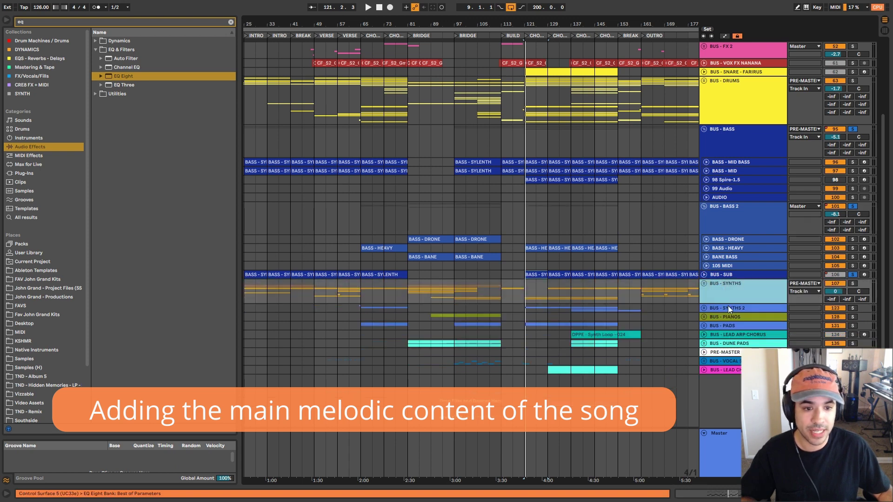
pyautogui.click(853, 284)
pyautogui.click(338, 295)
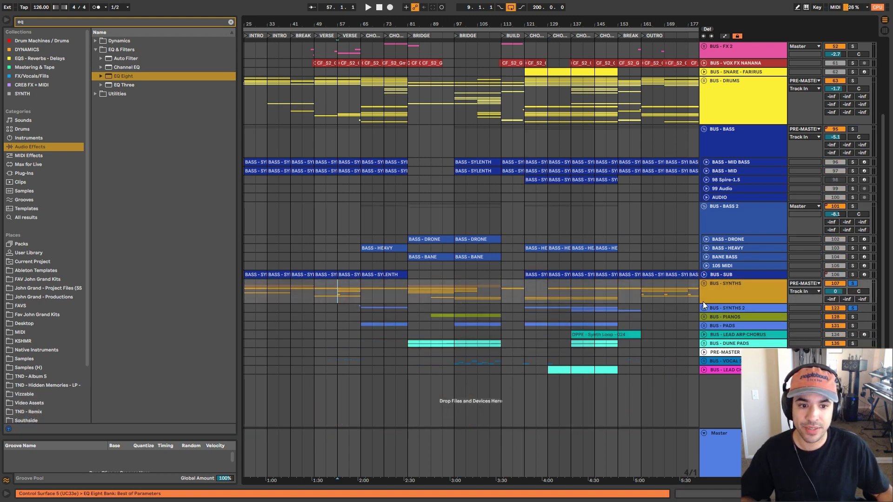
pyautogui.click(703, 284)
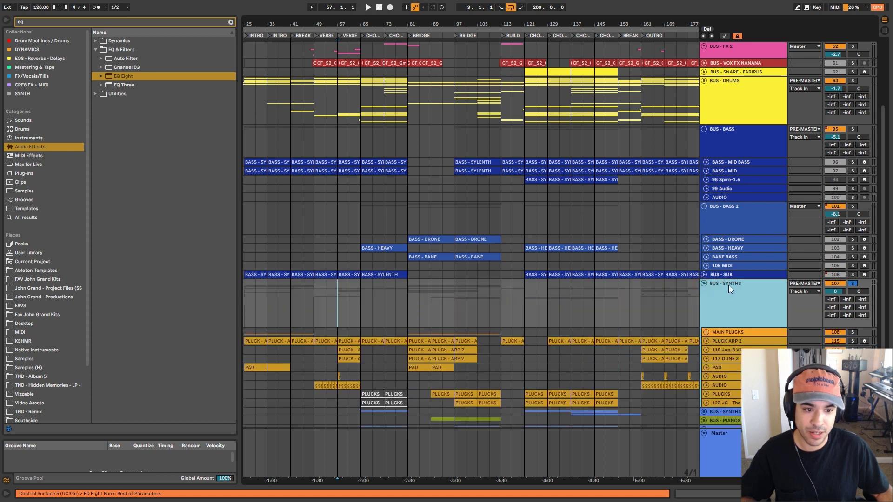
# Expand the PLUCK ARP 2 track, select its verse clip at bar 57, and solo the track.
pyautogui.click(712, 341)
pyautogui.click(706, 341)
pyautogui.scroll(-3, 409, 314)
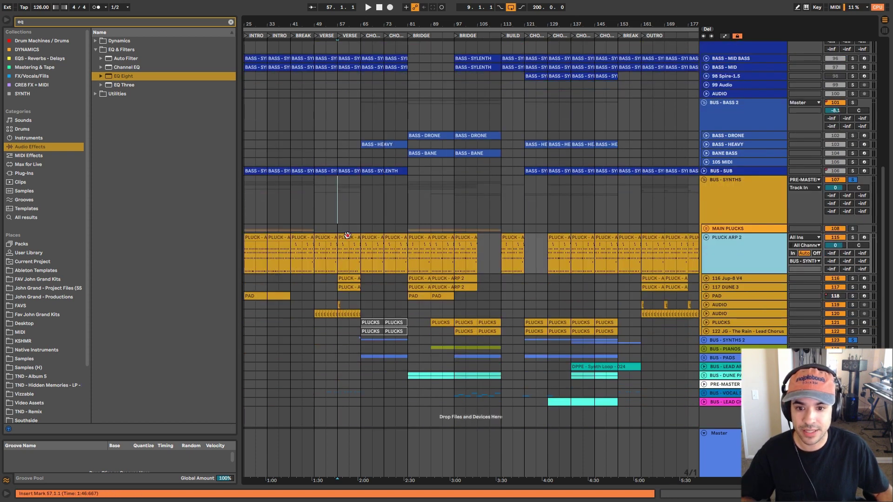
pyautogui.click(349, 237)
pyautogui.press('s')
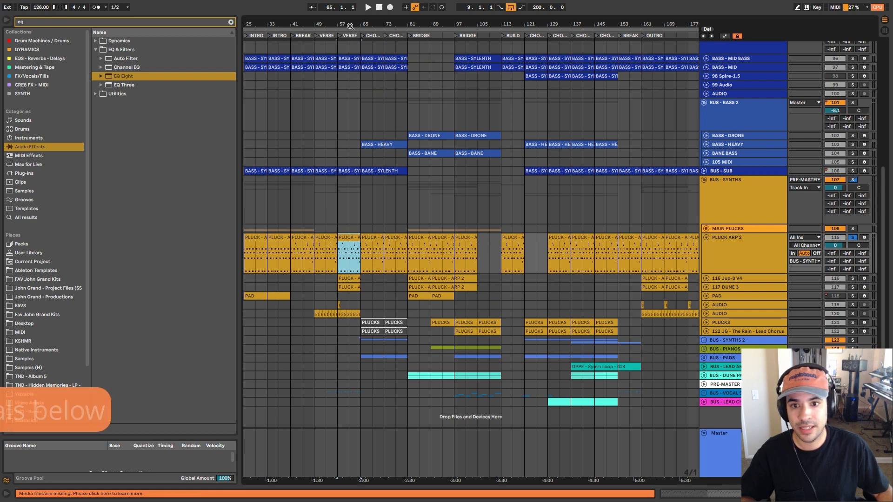
# Expand the 116 Jup-8 V4 track below the pluck arp to show its verse clip's note pattern.
pyautogui.scroll(5, 349, 124)
pyautogui.click(702, 251)
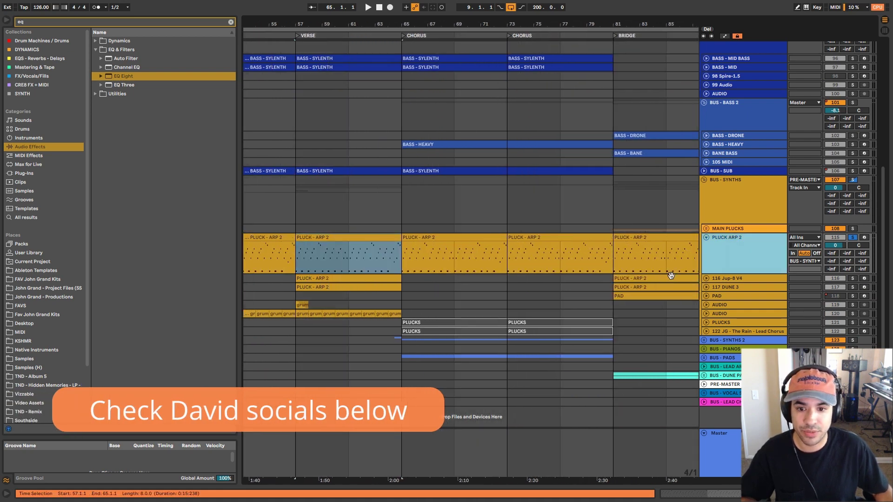
pyautogui.click(706, 278)
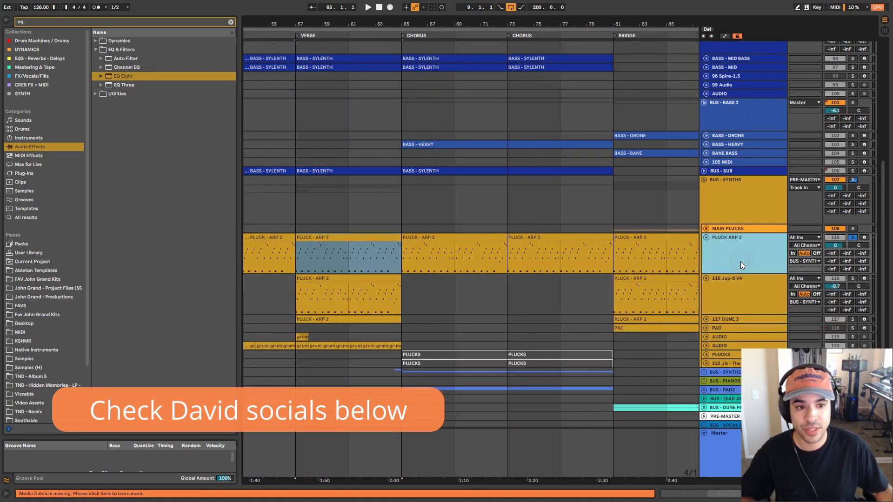
# Play the soloed PLUCK ARP 2 clip from bar 57 and open its MIDI notes.
pyautogui.click(316, 238)
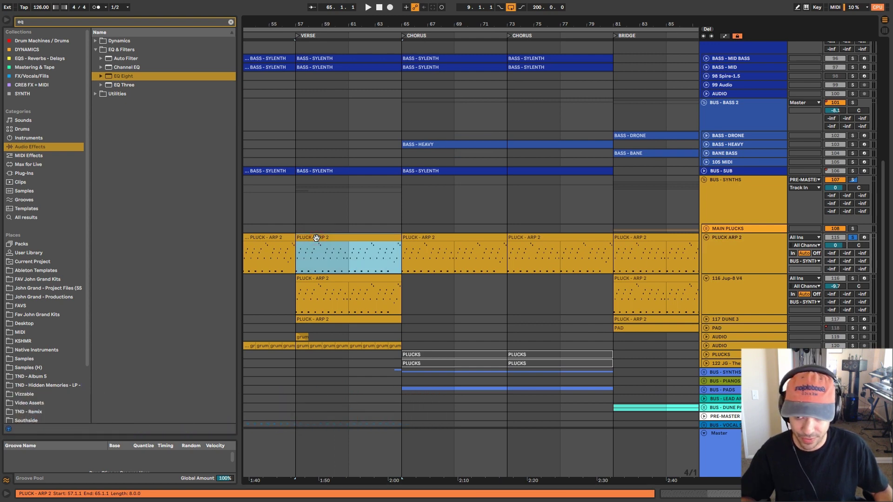
pyautogui.press('space')
pyautogui.scroll(-1, 339, 259)
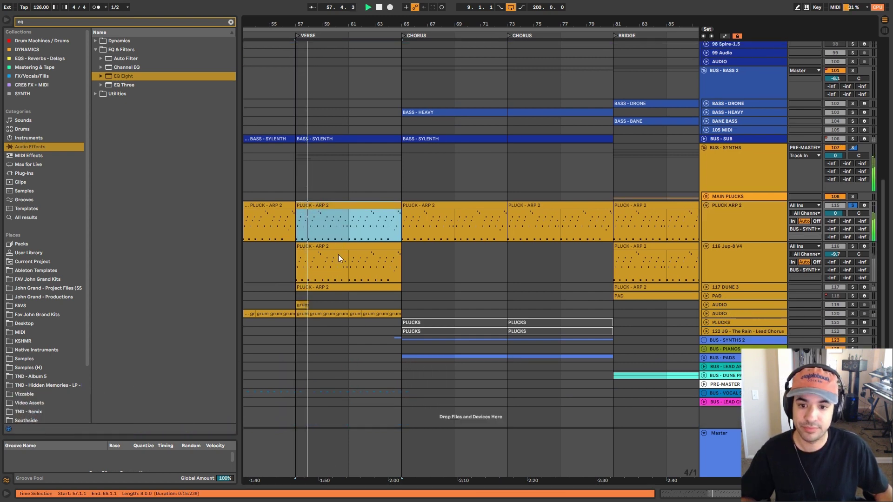
pyautogui.doubleClick(346, 202)
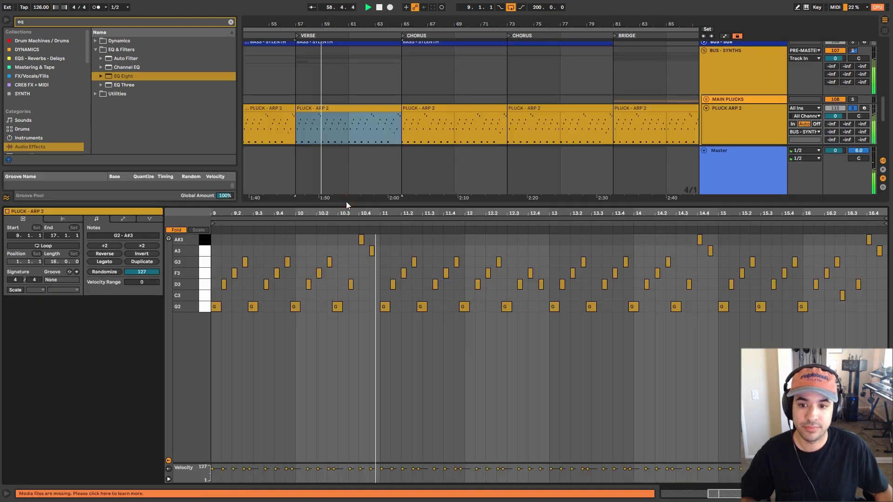
# Show PLUCK ARP 2's device chain, open its Sylenth1 instrument to view the preset during playback, and close the plugin window.
pyautogui.hotkey('shift', 'Tab')
pyautogui.click(750, 209)
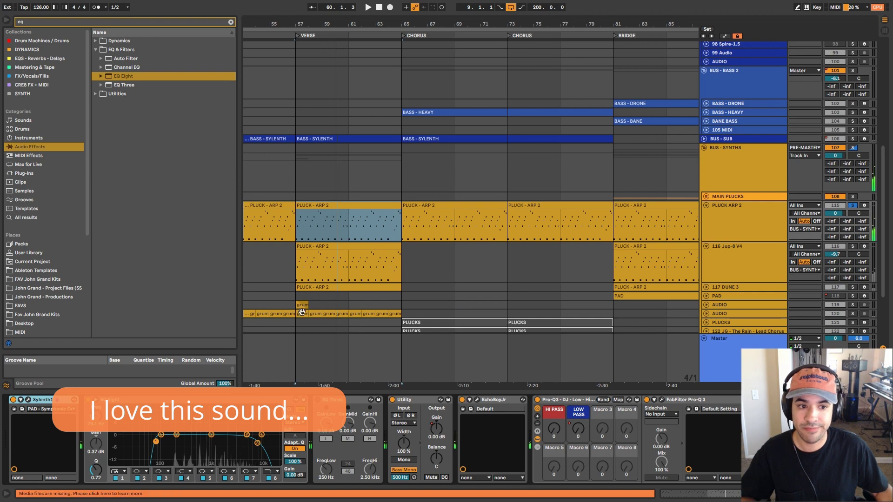
pyautogui.click(28, 399)
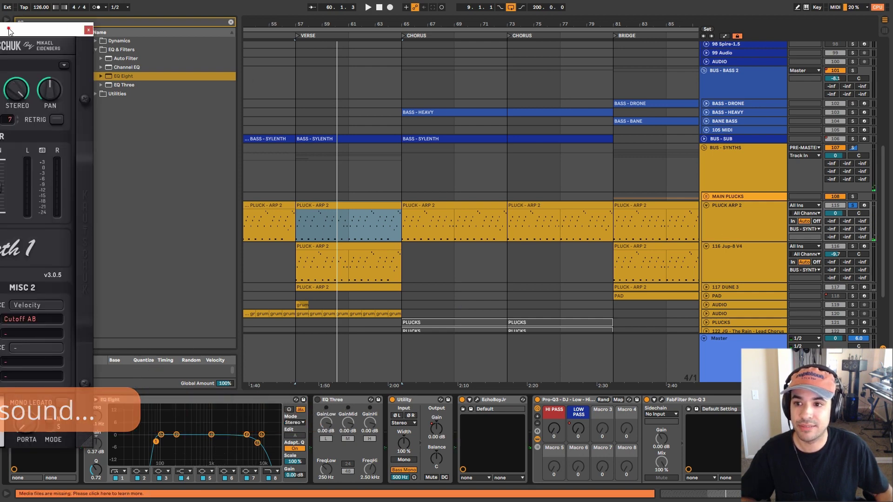
pyautogui.moveTo(8, 30); pyautogui.dragTo(656, 40)
pyautogui.press('space')
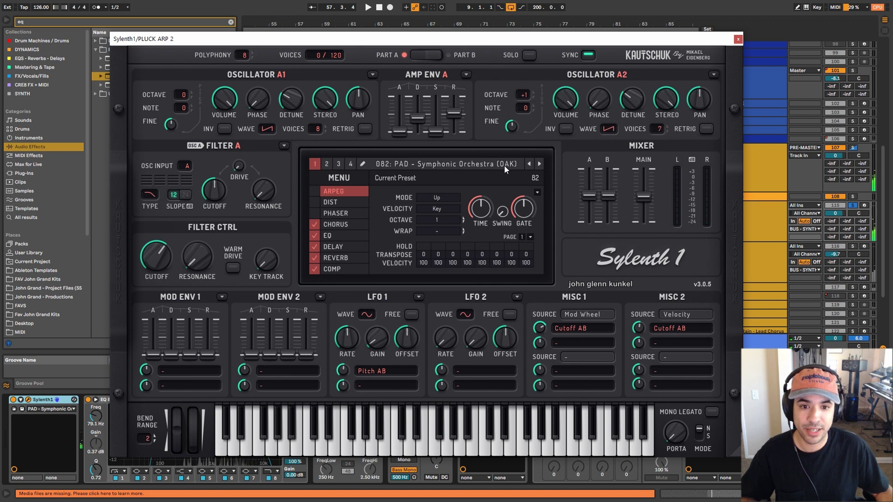
pyautogui.click(737, 39)
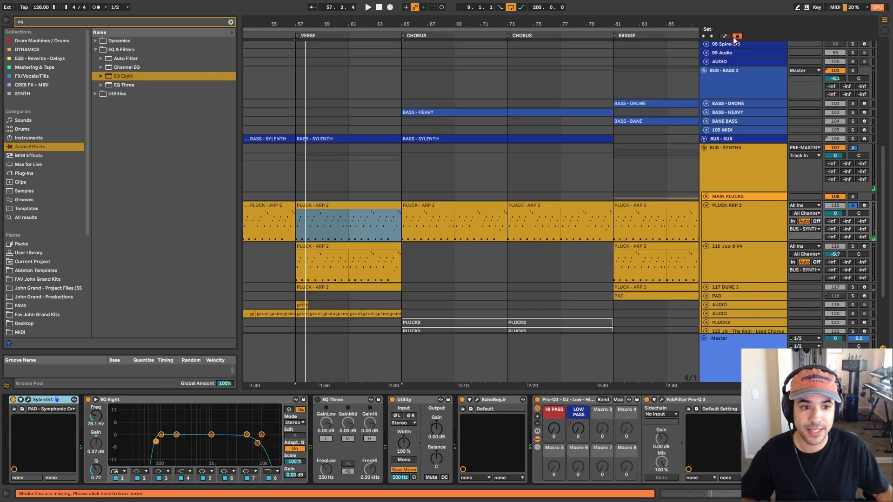
# Solo and play the 116 Jup-8 V4 layer from bar 57, then solo and expand the 117 DUNE 3 layer for comparison.
pyautogui.scroll(-3, 746, 214)
pyautogui.click(746, 217)
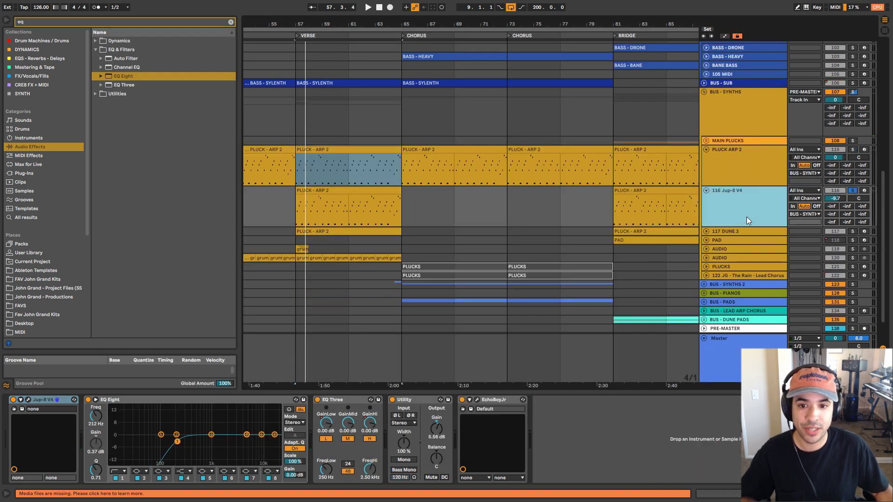
pyautogui.press('space')
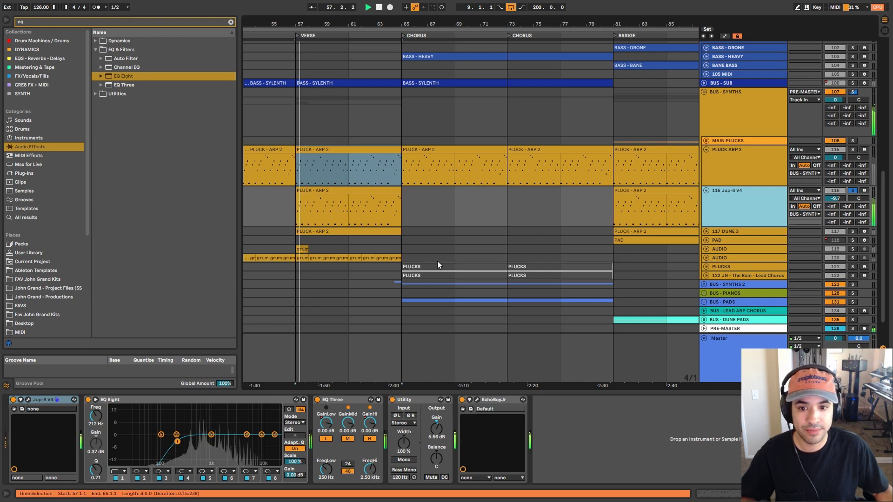
pyautogui.click(727, 232)
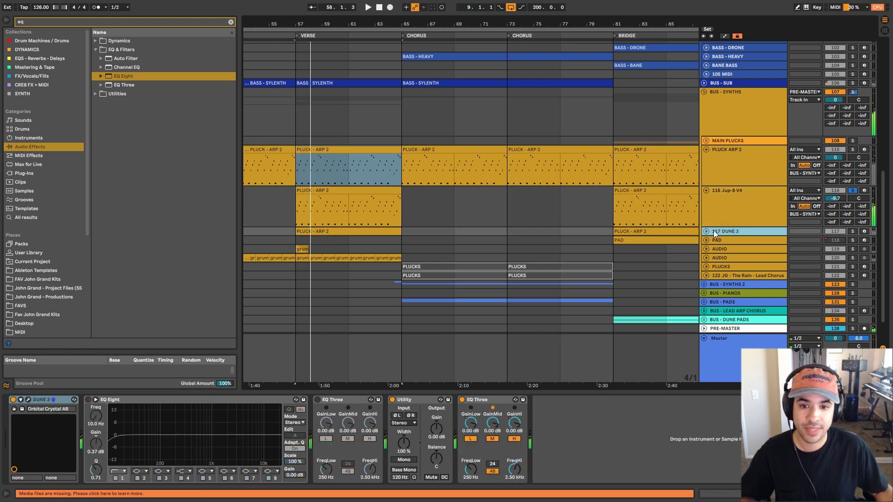
pyautogui.click(706, 232)
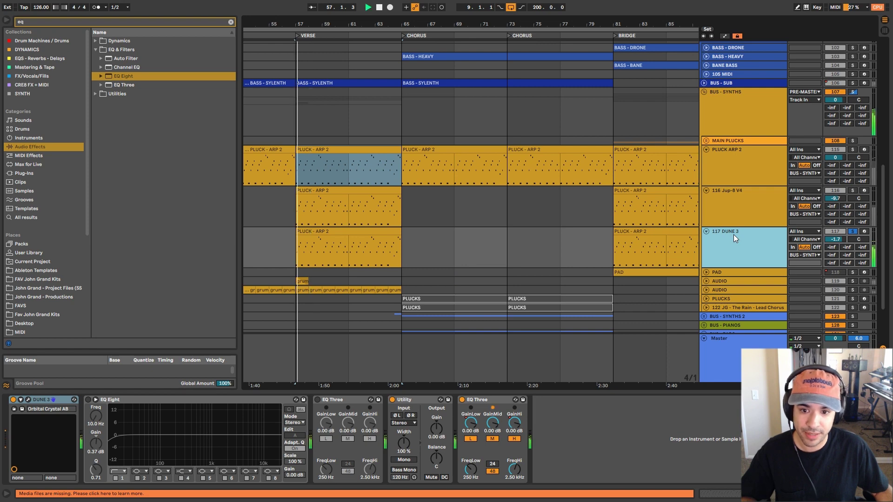
# Solo the whole BUS - SYNTHS group and play its combined layers from bar 57.
pyautogui.click(852, 93)
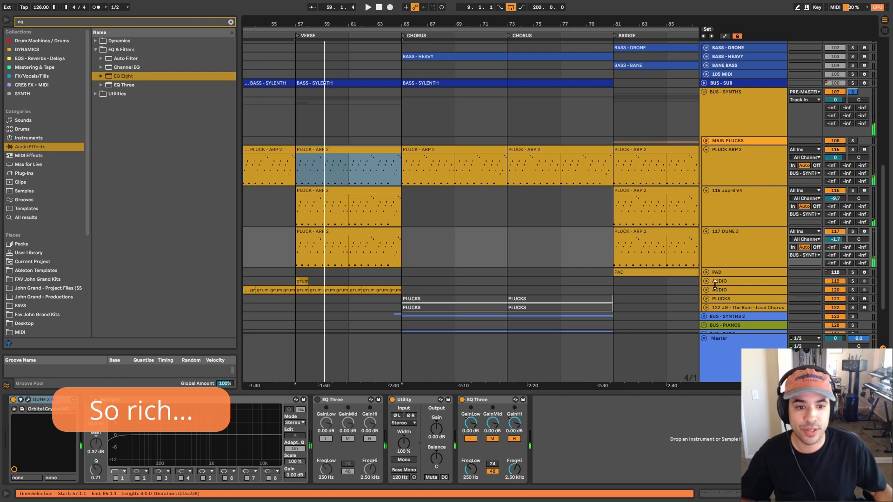
pyautogui.click(746, 102)
pyautogui.press('space')
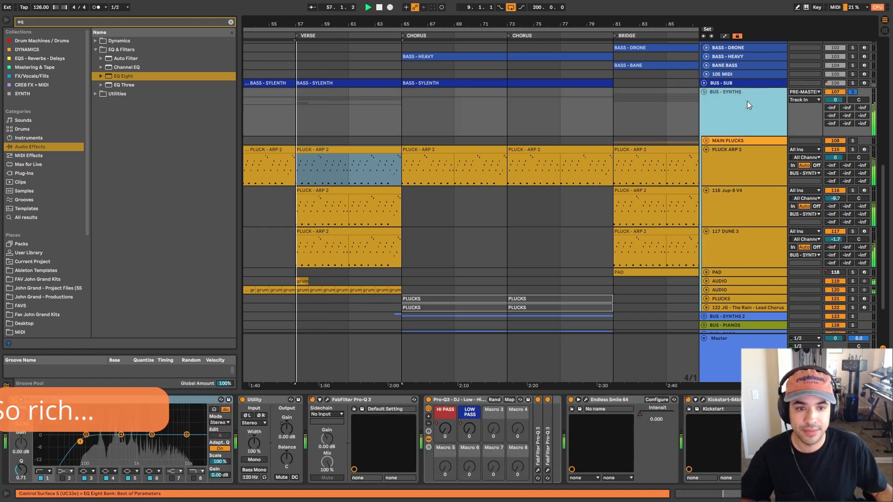
# Expand and solo the AUDIO track holding the single grum clip, and play that clip from bar 57.
pyautogui.click(705, 279)
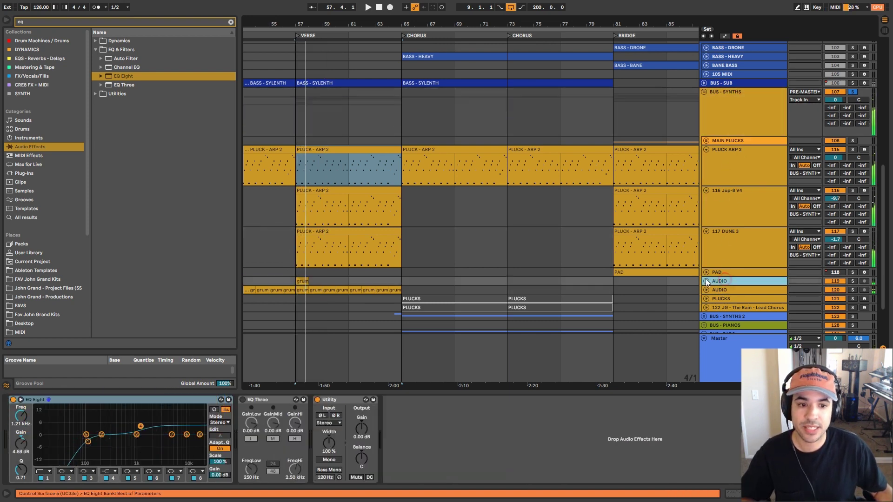
pyautogui.click(706, 281)
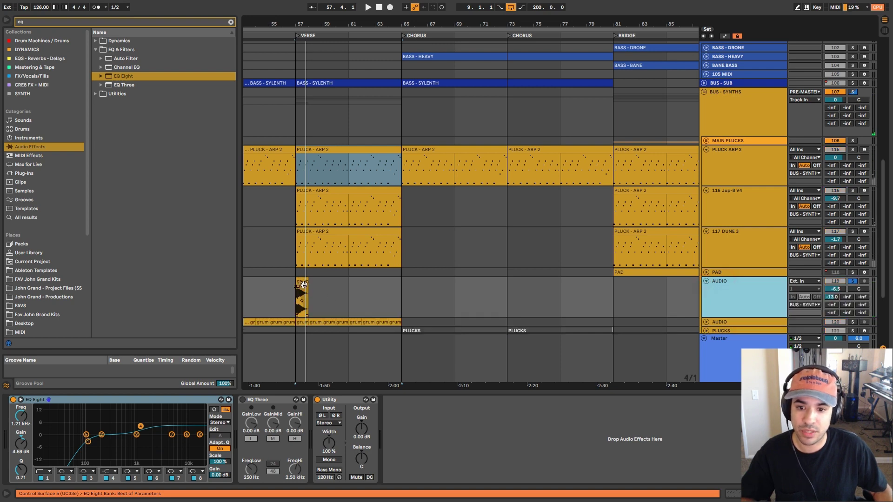
pyautogui.click(303, 282)
pyautogui.press('space')
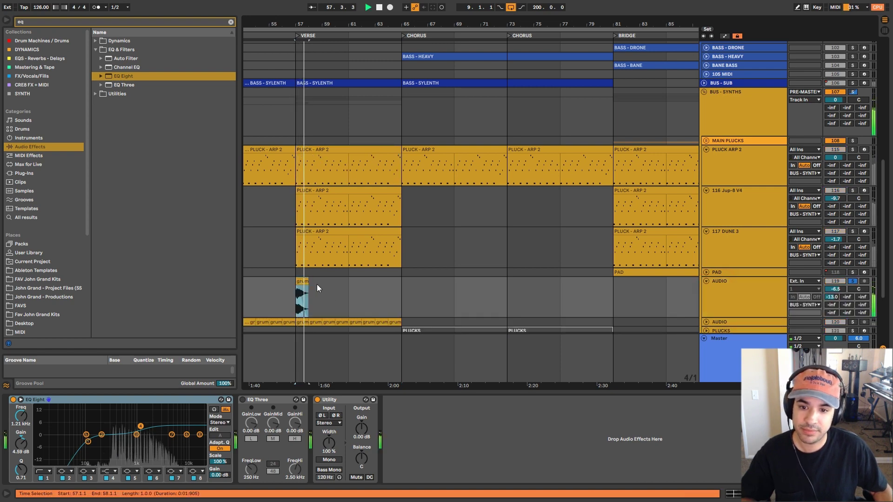
pyautogui.press('space')
# Expand and solo the AUDIO track with the repeated grum clips, and play its first clip from bar 49.
pyautogui.scroll(-3, 698, 286)
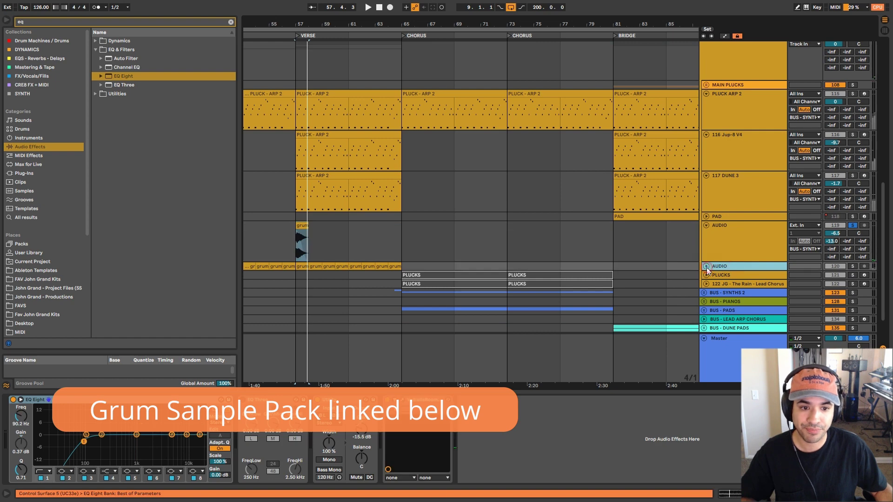
pyautogui.click(707, 266)
pyautogui.click(735, 284)
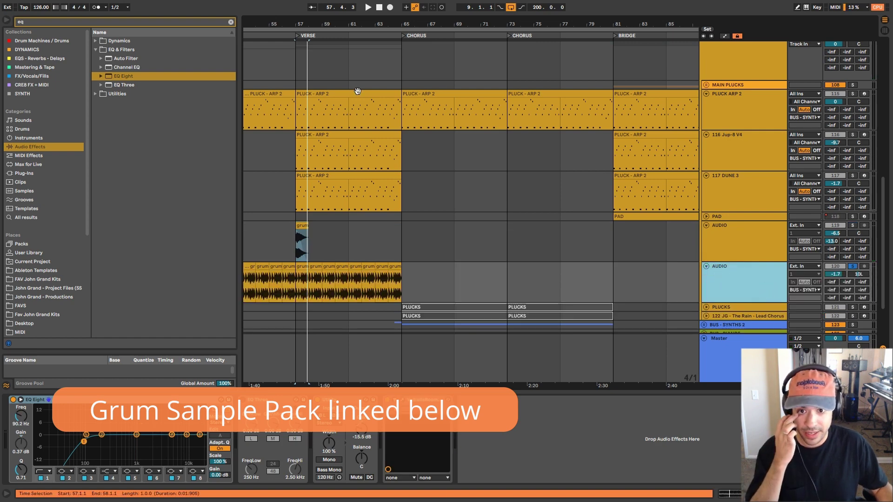
pyautogui.moveTo(370, 23); pyautogui.dragTo(447, 16)
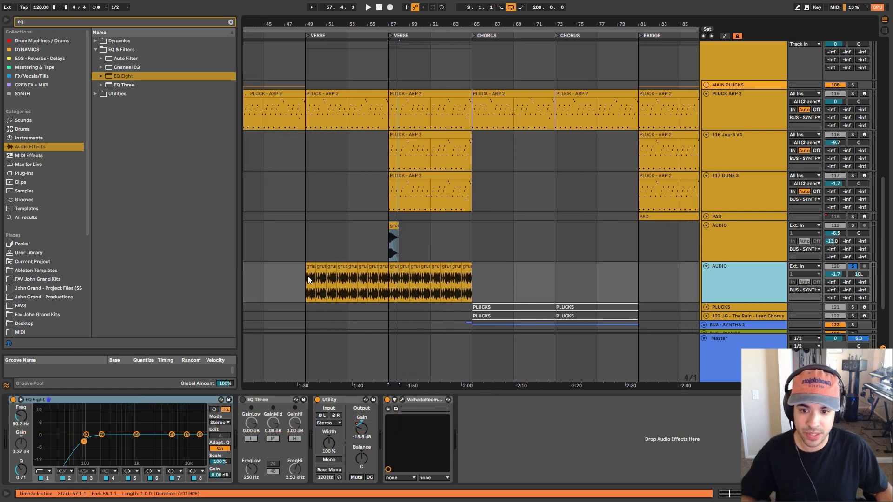
pyautogui.click(309, 266)
pyautogui.moveTo(298, 23); pyautogui.dragTo(372, 112)
pyautogui.press('space')
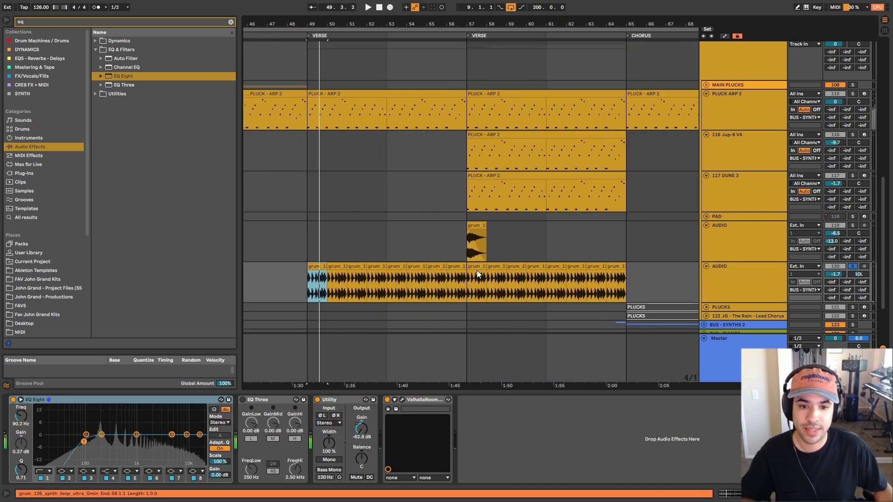
# Play the repeated grum loop again from the second verse at bar 57.
pyautogui.press('space')
pyautogui.click(474, 265)
pyautogui.press('space')
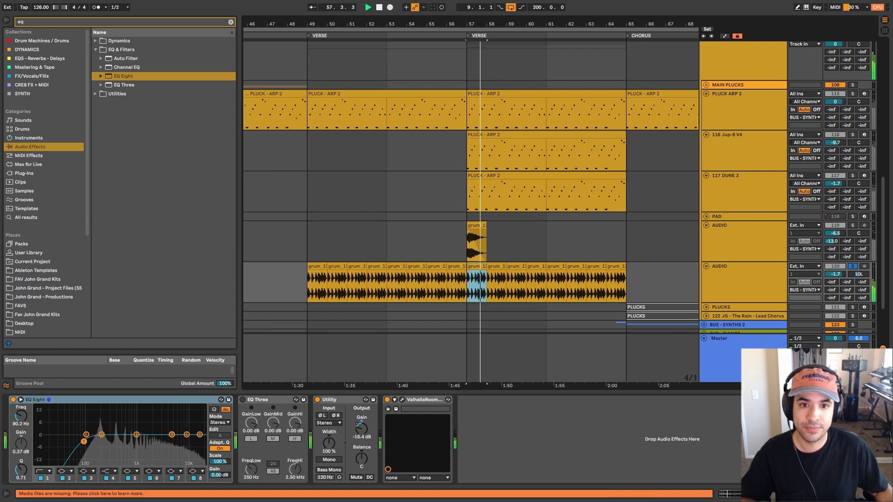
# Hide the device chain, unfold the BUS - SYNTHS 2 group, and expand its LEAD track with the first chorus clip selected.
pyautogui.moveTo(528, 24); pyautogui.dragTo(352, 1)
pyautogui.scroll(-3, 522, 216)
pyautogui.moveTo(518, 392)
pyautogui.mouseDown()
pyautogui.moveTo(518, 401)
pyautogui.moveTo(518, 392)
pyautogui.mouseUp()
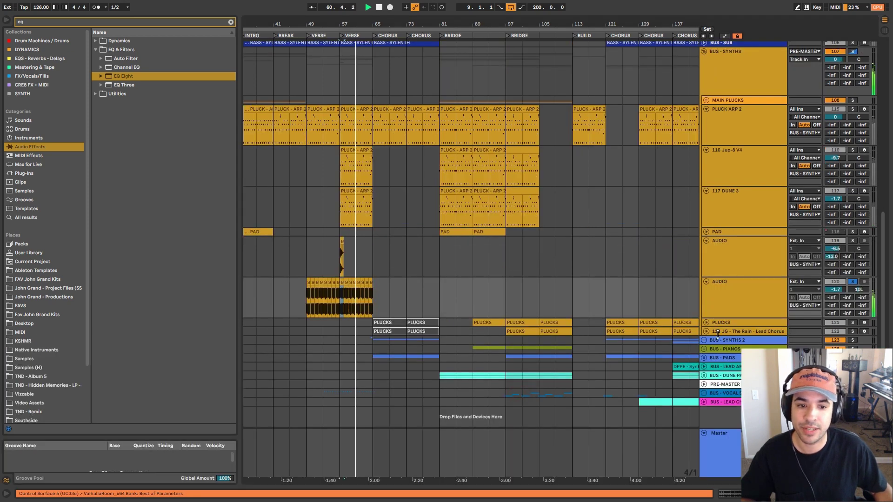
pyautogui.click(704, 339)
pyautogui.scroll(-3, 473, 308)
pyautogui.moveTo(382, 322); pyautogui.dragTo(656, 322)
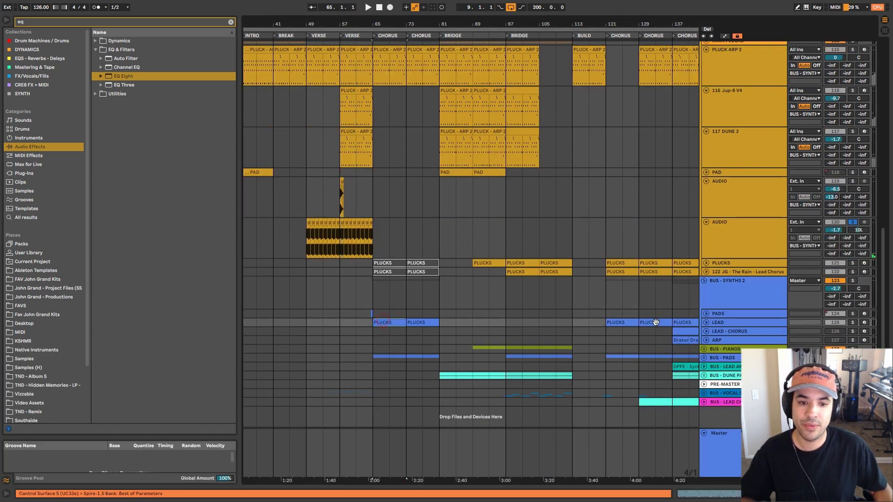
pyautogui.click(706, 322)
# Unfold the BUS - PADS group and expand its first PADS track.
pyautogui.scroll(-2, 597, 349)
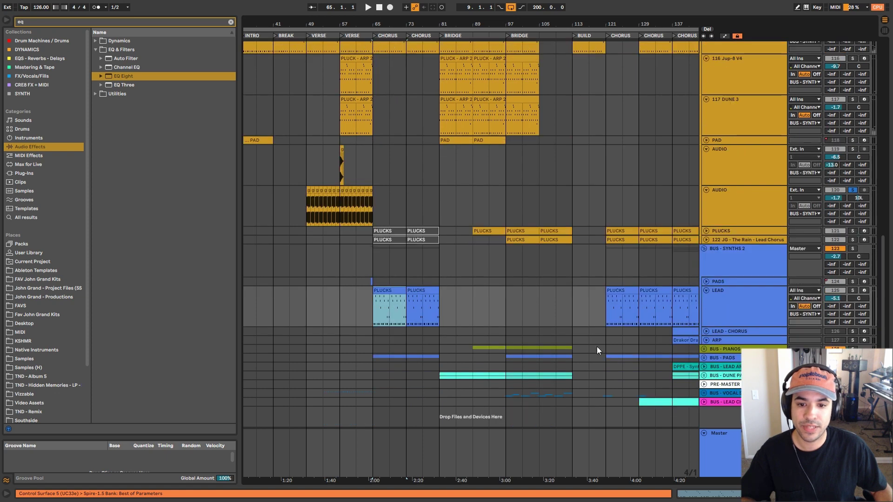
pyautogui.click(705, 358)
pyautogui.scroll(-3, 659, 328)
pyautogui.click(704, 350)
pyautogui.scroll(-2, 544, 313)
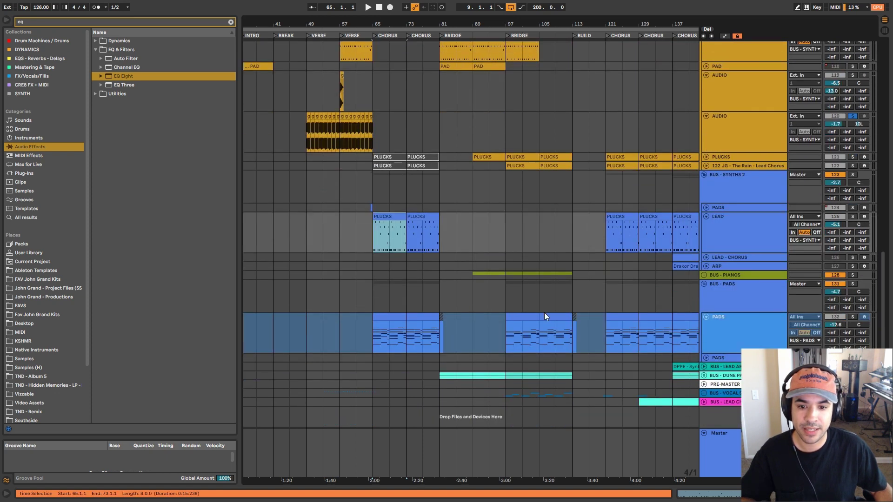
# Solo the expanded PADS track, play its chords from the chorus at bar 65, and show its device chain.
pyautogui.click(738, 325)
pyautogui.click(394, 318)
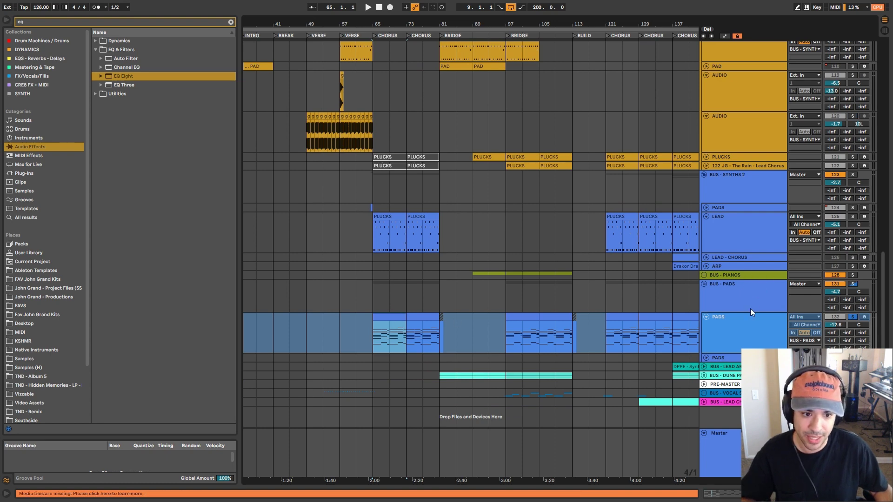
pyautogui.press('space')
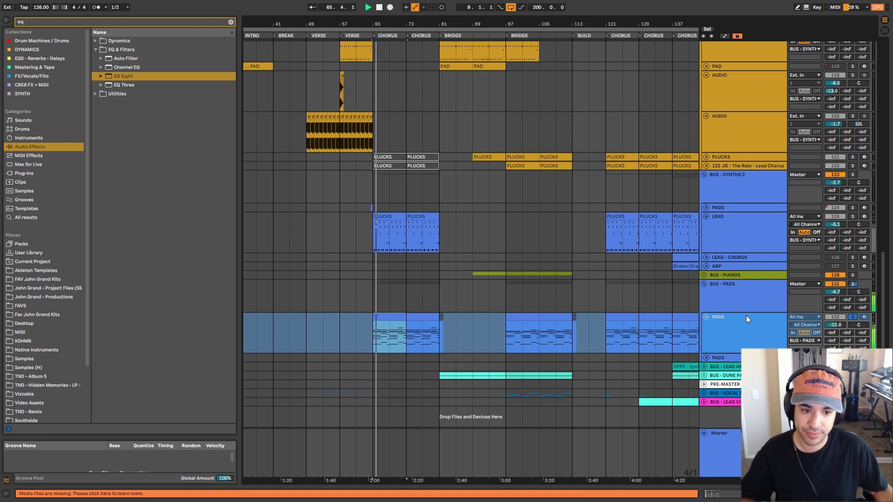
pyautogui.click(743, 319)
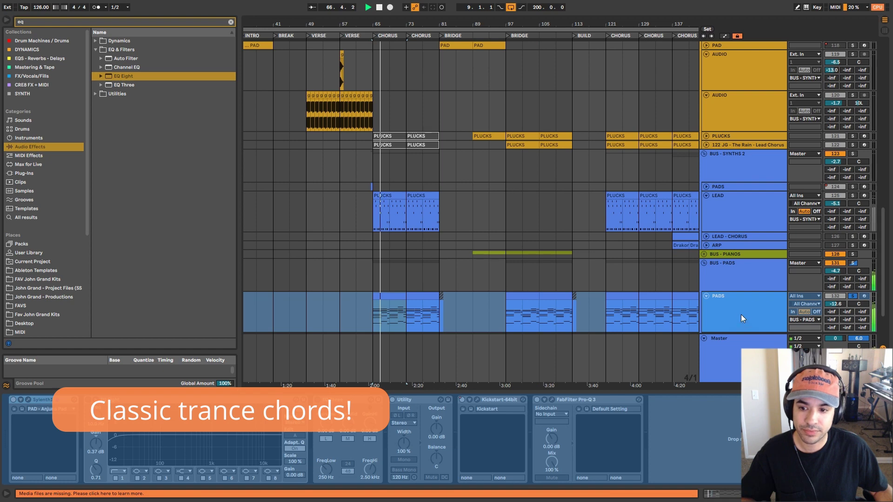
# Stop playback and open the PADS chord clip from the chorus at bar 65 to examine its chord voicings.
pyautogui.scroll(-3, 740, 314)
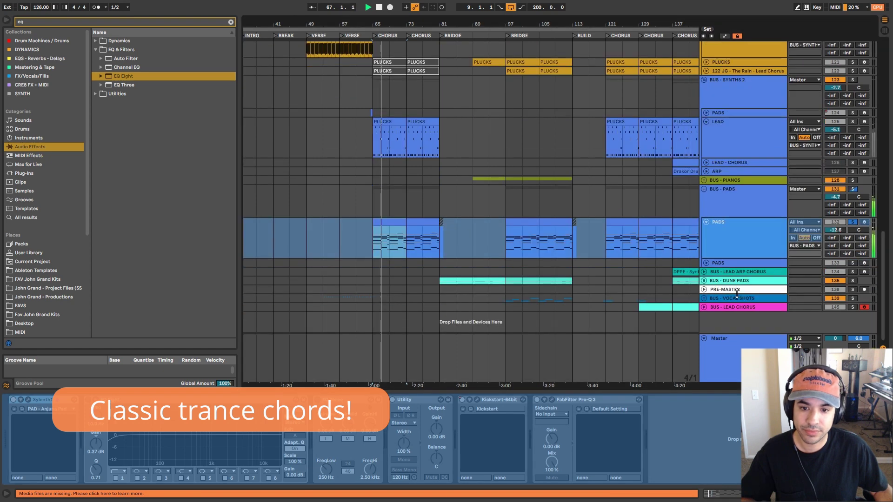
pyautogui.click(734, 231)
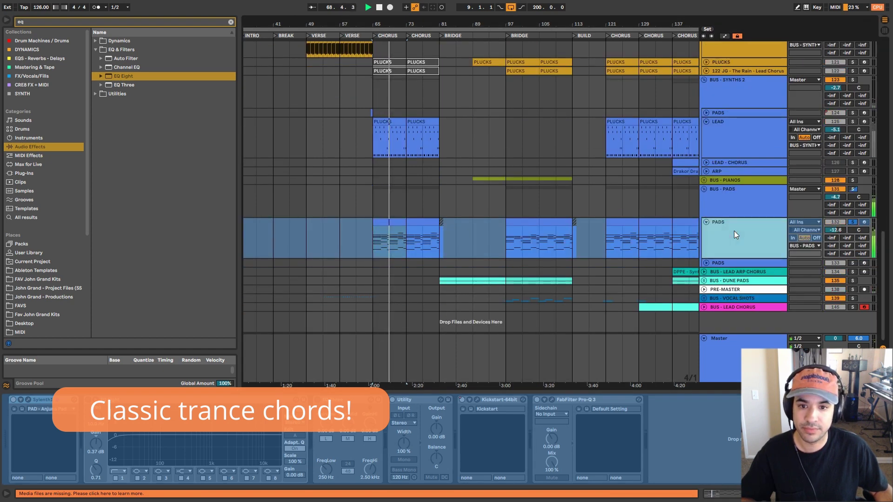
pyautogui.press('space')
pyautogui.doubleClick(379, 222)
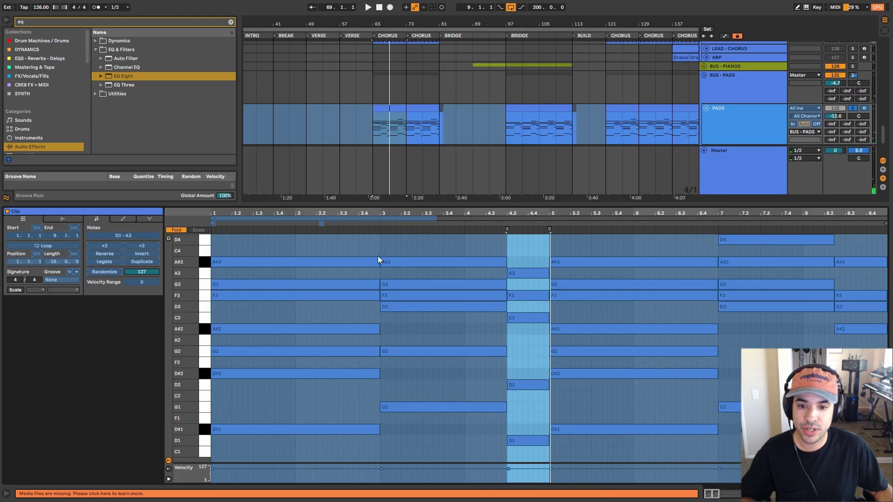
pyautogui.moveTo(271, 214); pyautogui.dragTo(251, 210)
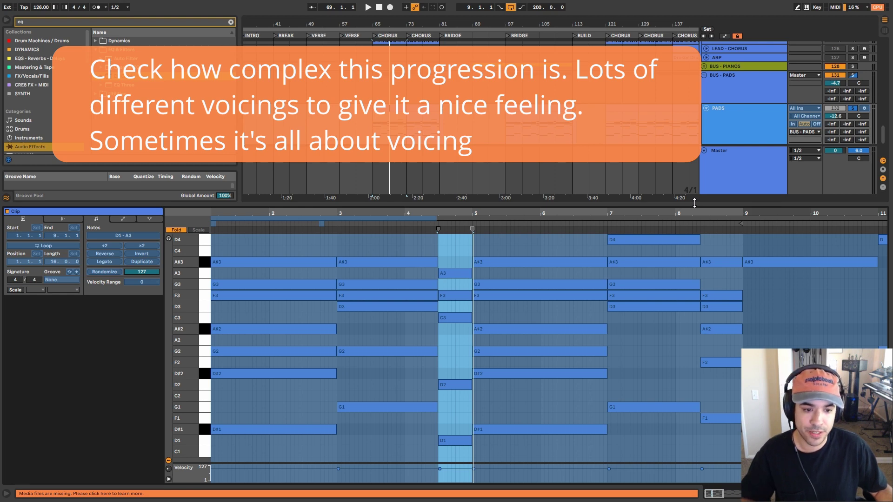
# Play the soloed pads again from bar 65, hide the note editor, and look over the bass, pluck and synth tracks.
pyautogui.scroll(3, 440, 163)
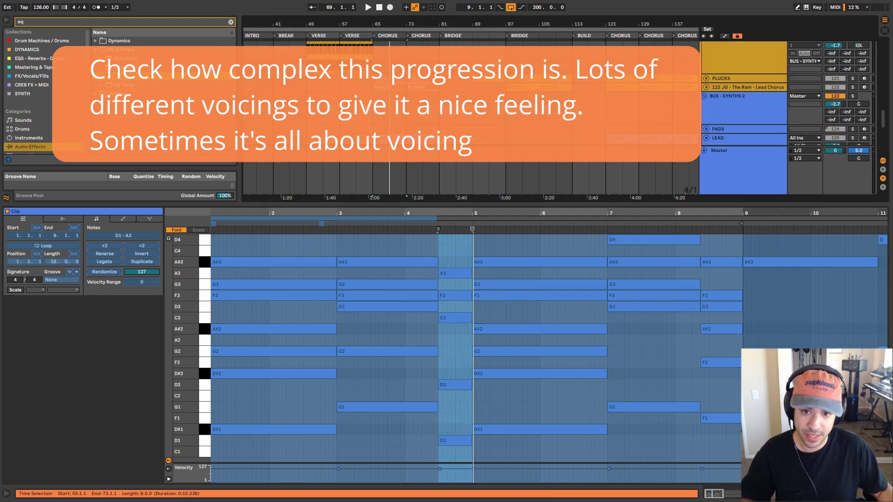
pyautogui.press('space')
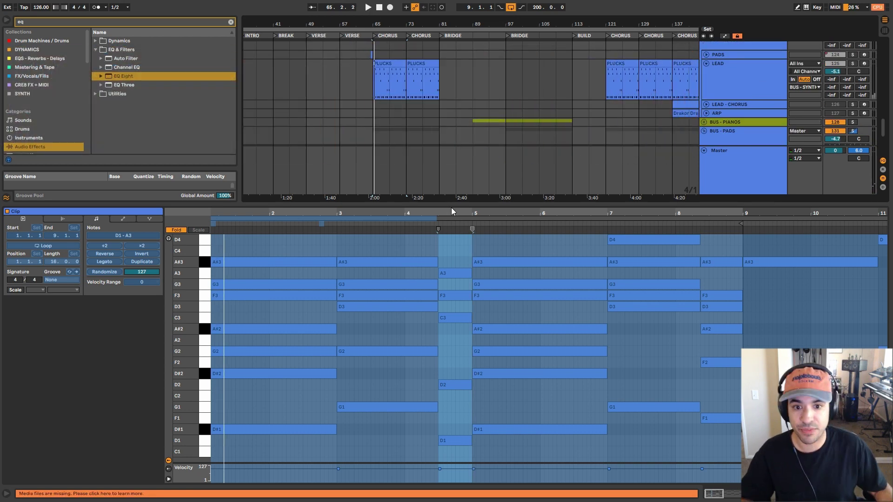
pyautogui.doubleClick(459, 203)
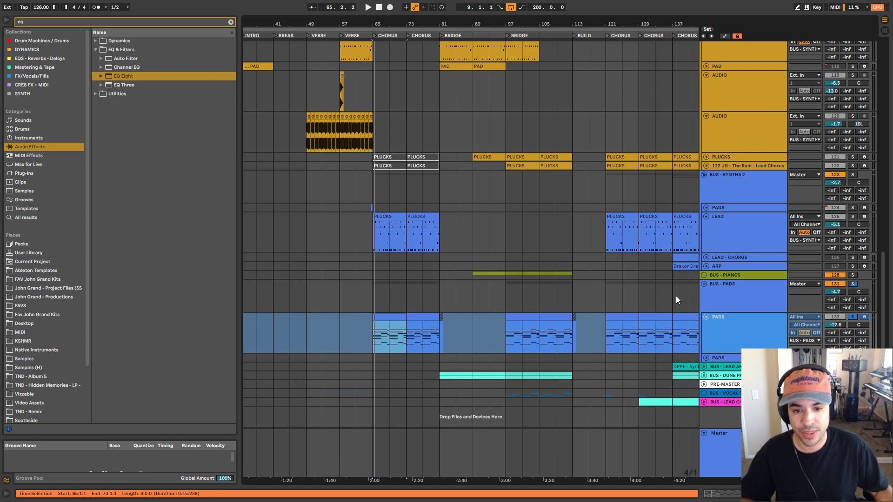
pyautogui.click(723, 299)
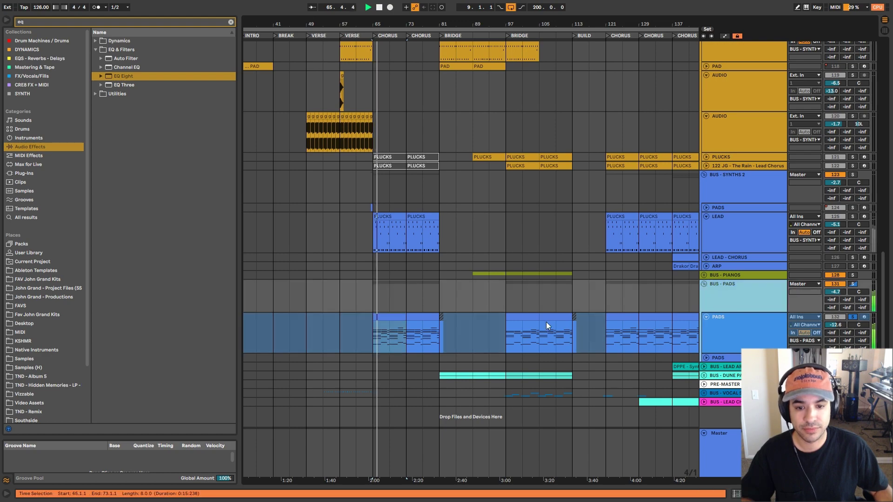
pyautogui.scroll(10, 523, 338)
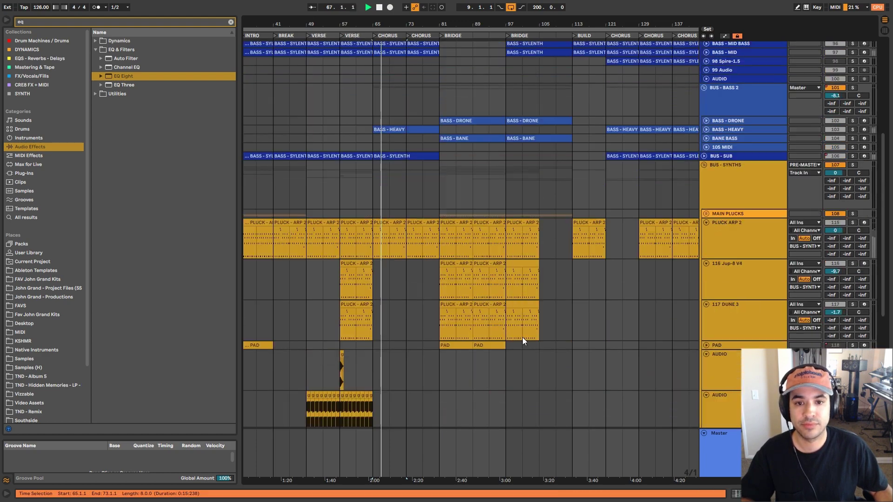
pyautogui.scroll(5, 523, 341)
pyautogui.scroll(-7, 523, 341)
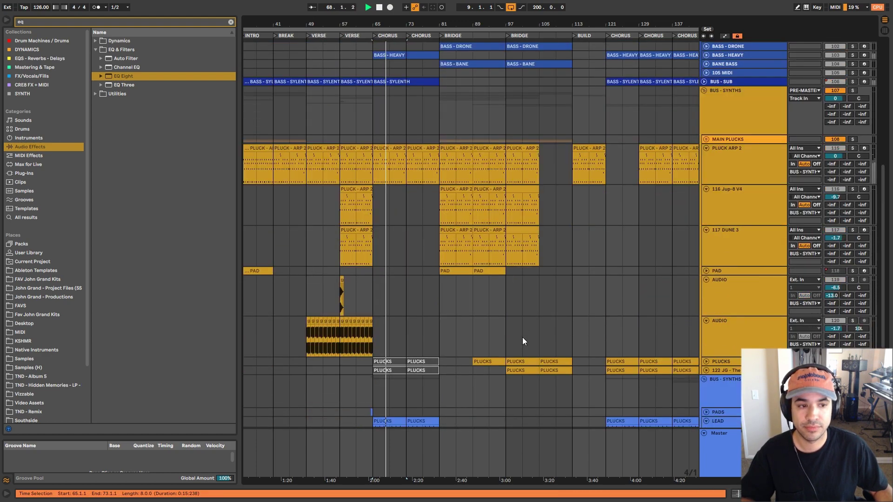
pyautogui.scroll(-7, 523, 337)
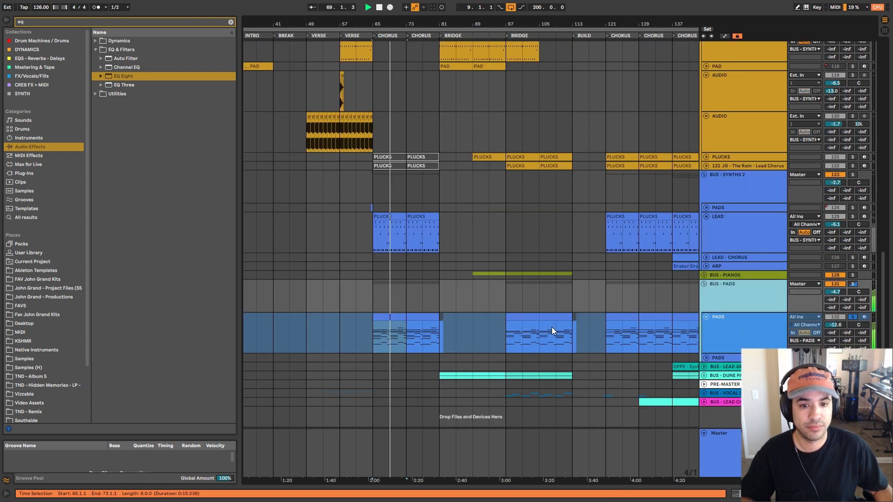
# Stop playback, select all tracks, and collapse every group in the arrangement.
pyautogui.moveTo(608, 20); pyautogui.dragTo(456, 19)
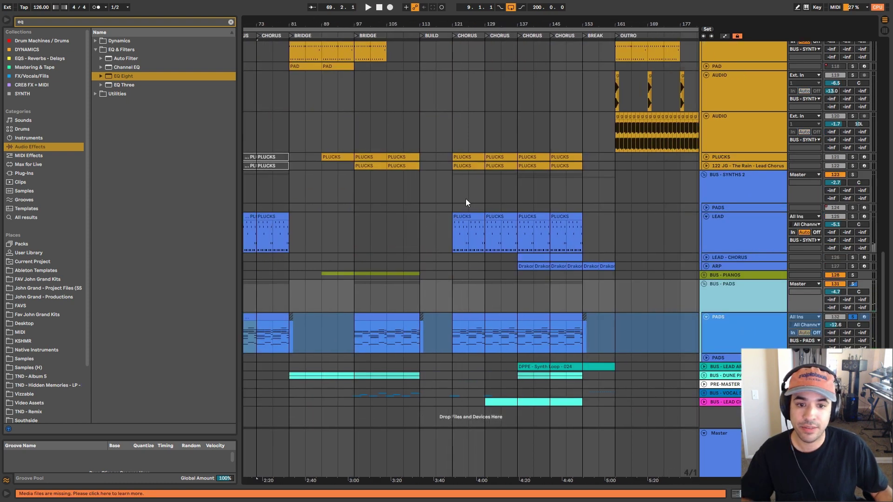
pyautogui.click(732, 188)
pyautogui.scroll(6, 734, 186)
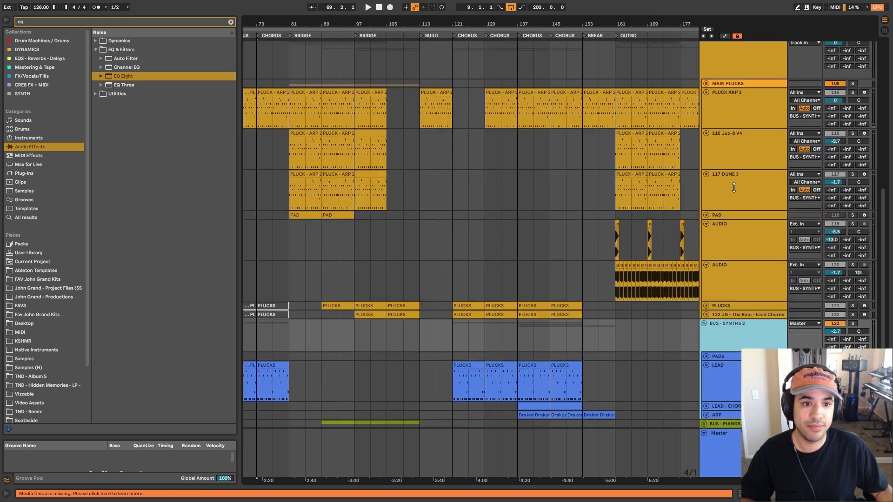
pyautogui.click(740, 84)
pyautogui.hotkey('ctrl', 'a')
pyautogui.press('u')
pyautogui.click(746, 191)
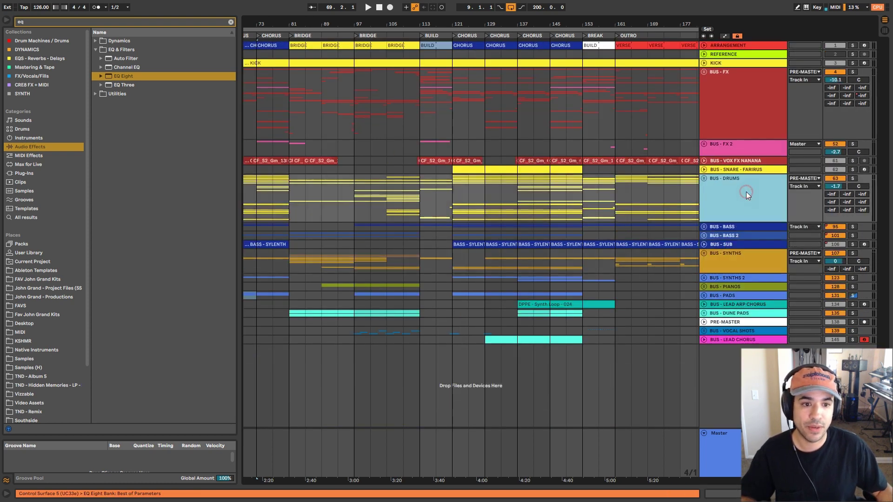
# Solo the BUS - SYNTHS, BUS - SYNTHS 2 and BUS - PIANOS groups together and play them from the chorus at bar 121.
pyautogui.click(852, 252)
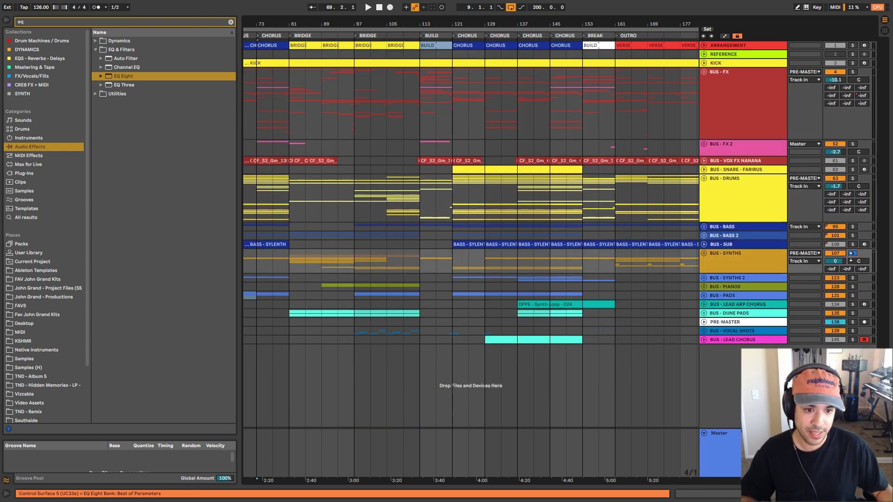
pyautogui.click(853, 286)
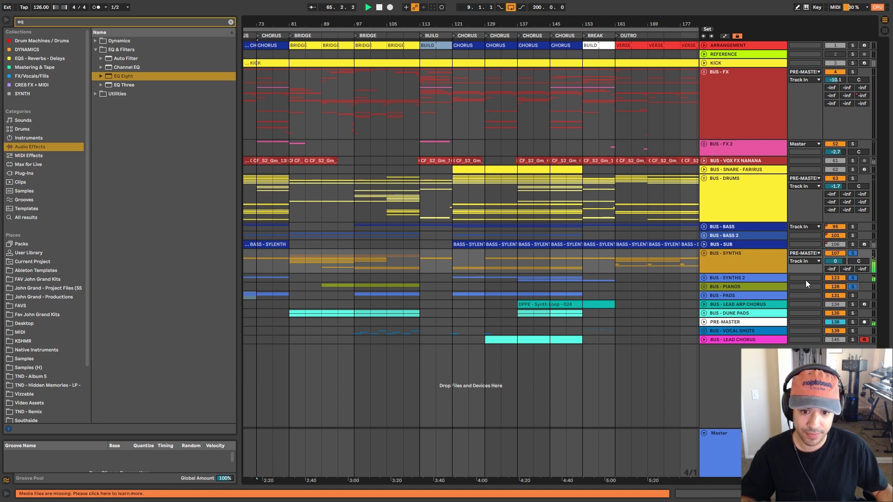
pyautogui.press('space')
pyautogui.click(453, 260)
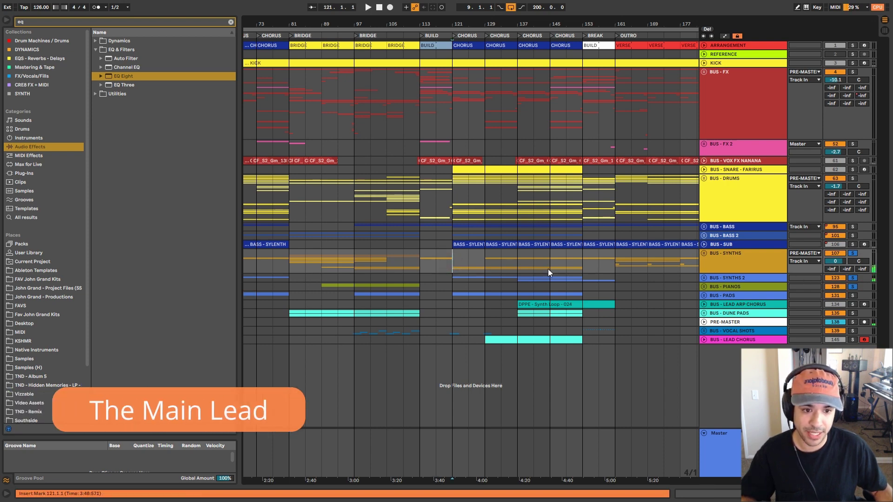
pyautogui.press('space')
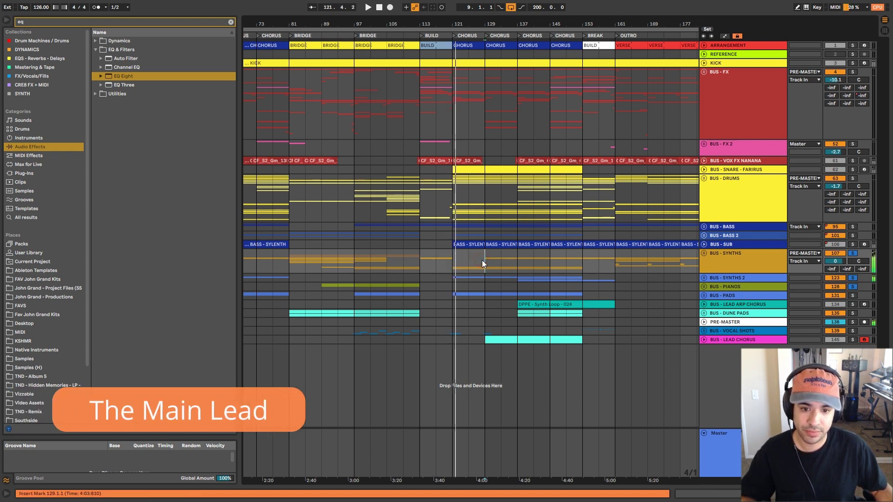
# Add the BUS - PADS group to the soloed synths and play from the second chorus at bar 129.
pyautogui.click(482, 260)
pyautogui.click(852, 295)
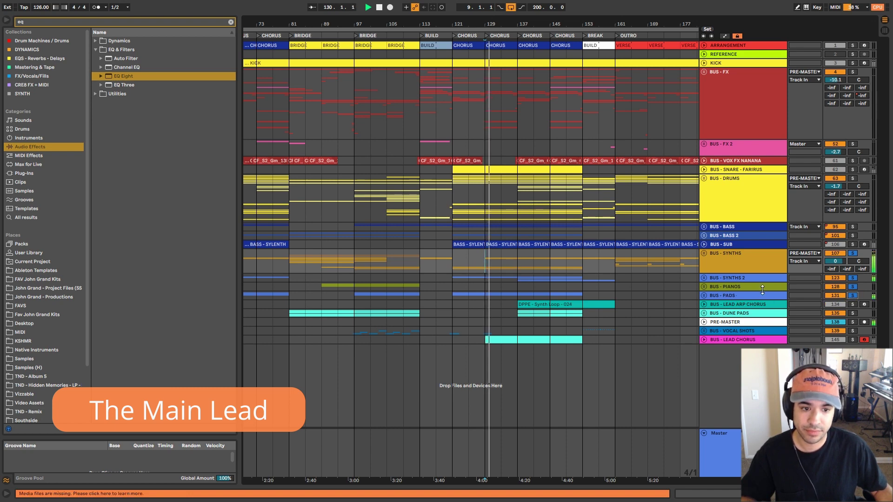
pyautogui.click(737, 294)
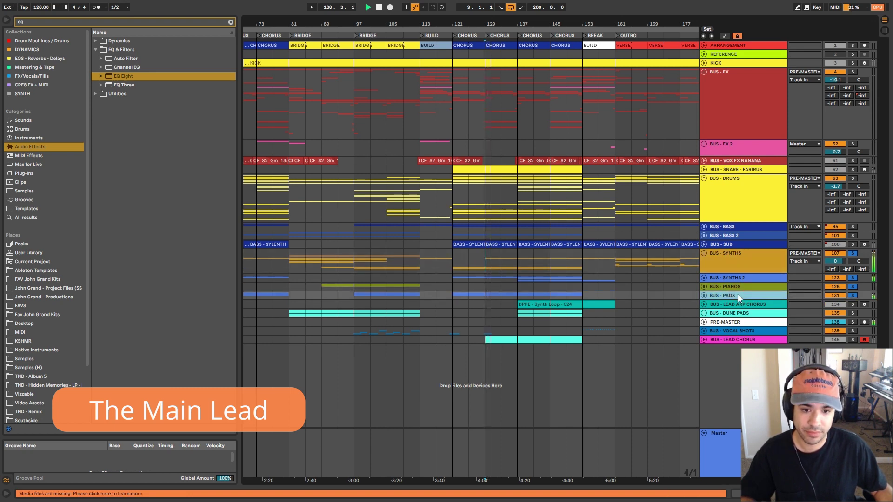
# Unfold the BUS - DUNE PADS group, add it to the solo, and play from the chorus at bar 137.
pyautogui.click(705, 314)
pyautogui.click(705, 313)
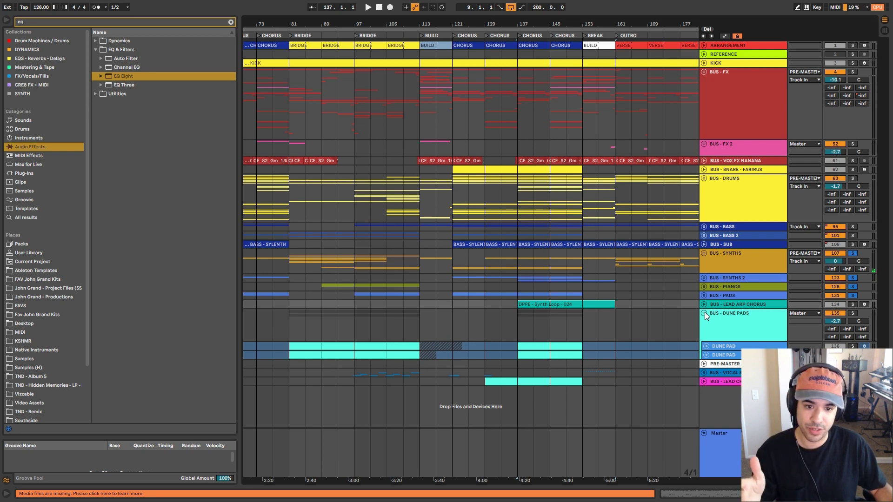
pyautogui.click(852, 313)
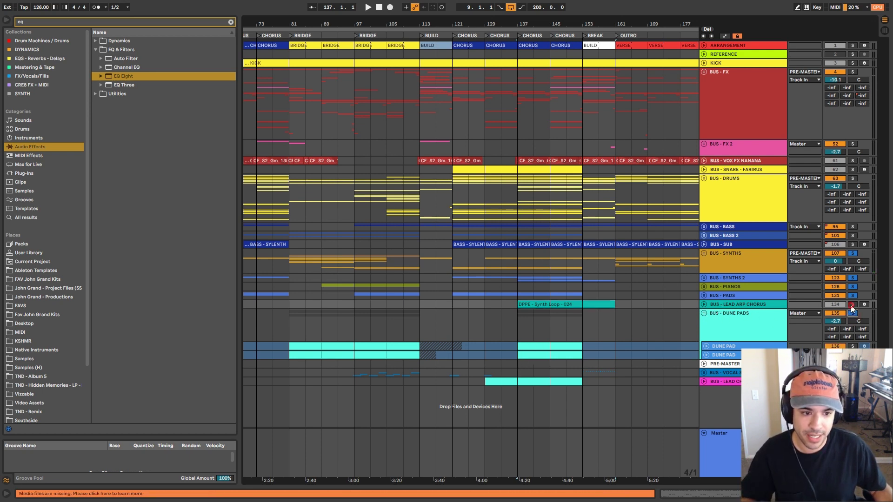
pyautogui.press('space')
# Solo only the BUS - LEAD ARP CHORUS track, expand it, and stop playback to show its device chain.
pyautogui.click(740, 305)
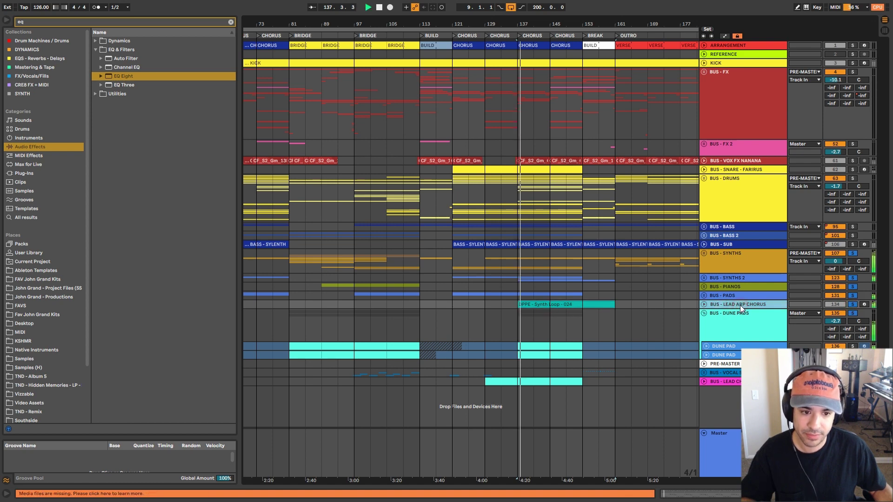
pyautogui.click(721, 327)
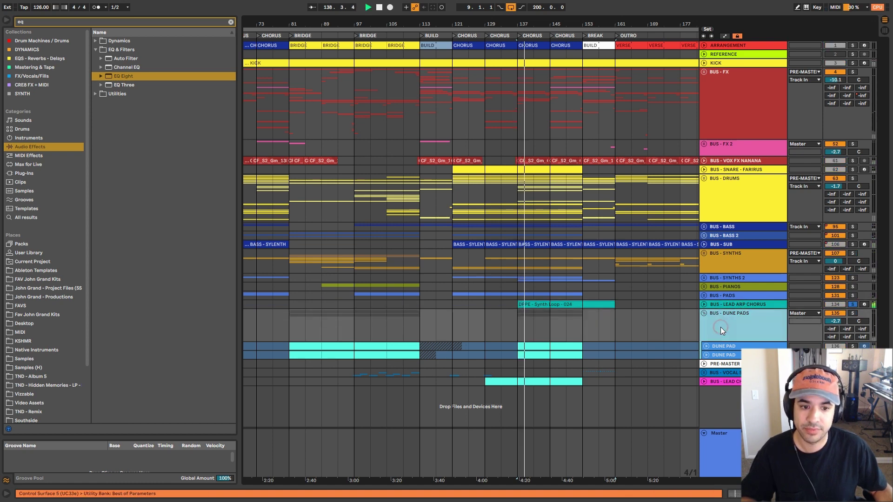
pyautogui.click(704, 304)
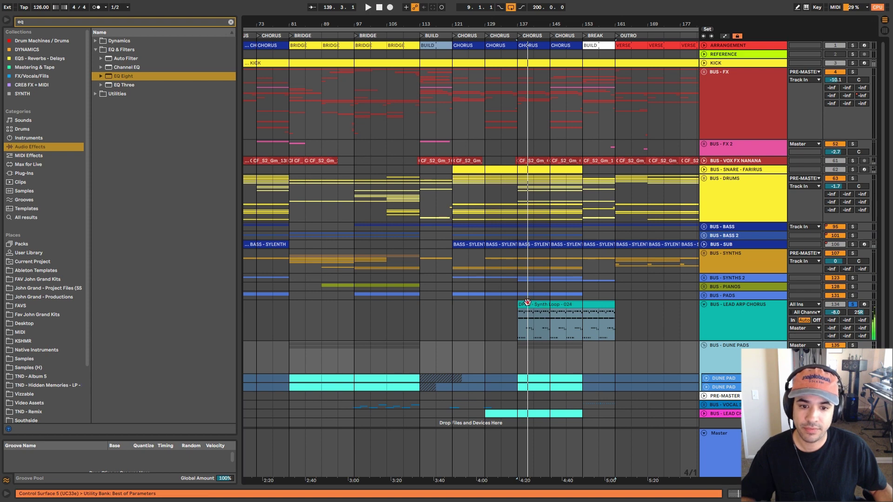
pyautogui.doubleClick(527, 302)
pyautogui.hotkey('shift', 'Tab')
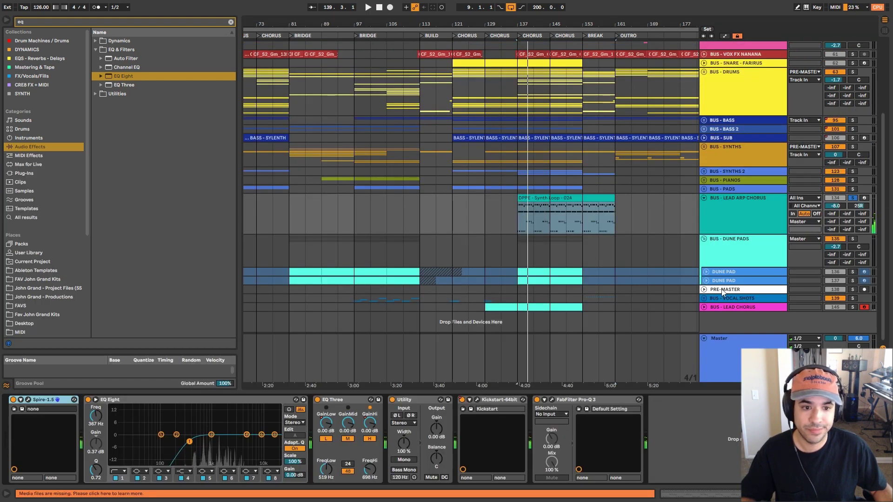
# Examine the opening notes of the DPPE - Synth Loop - 024 clip on the full keyboard, and return to the device chain.
pyautogui.click(732, 258)
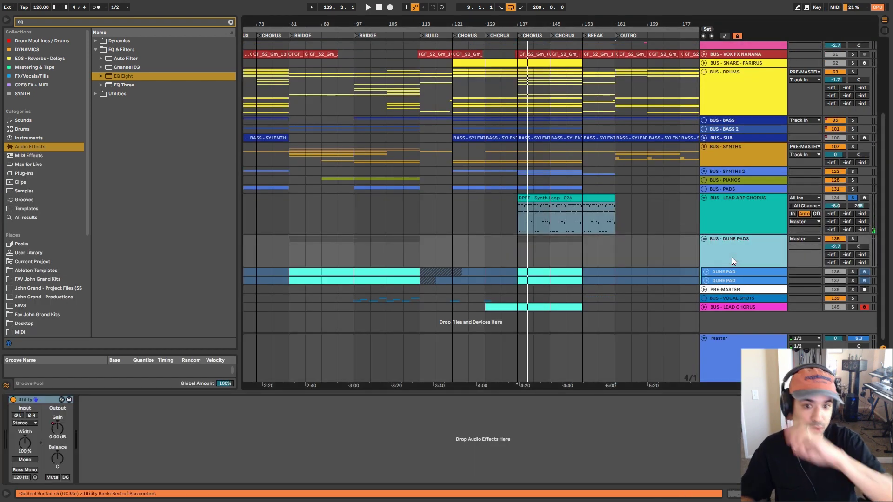
pyautogui.doubleClick(527, 198)
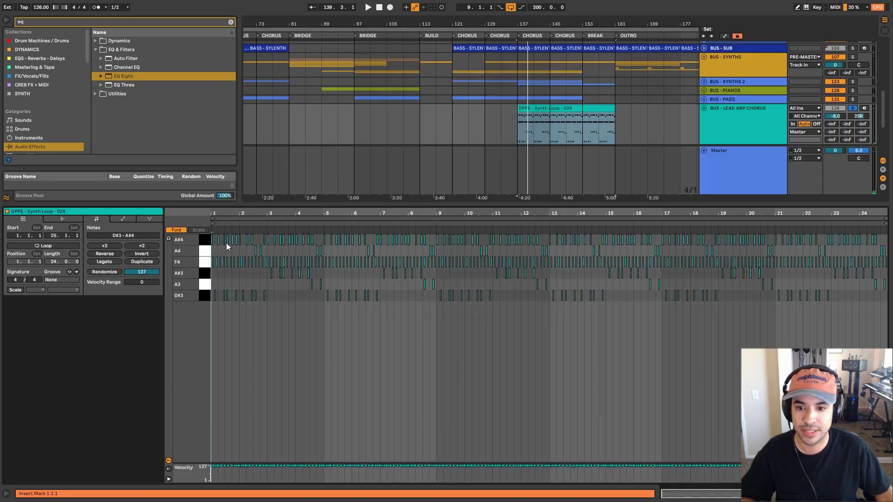
pyautogui.moveTo(215, 213); pyautogui.dragTo(215, 260)
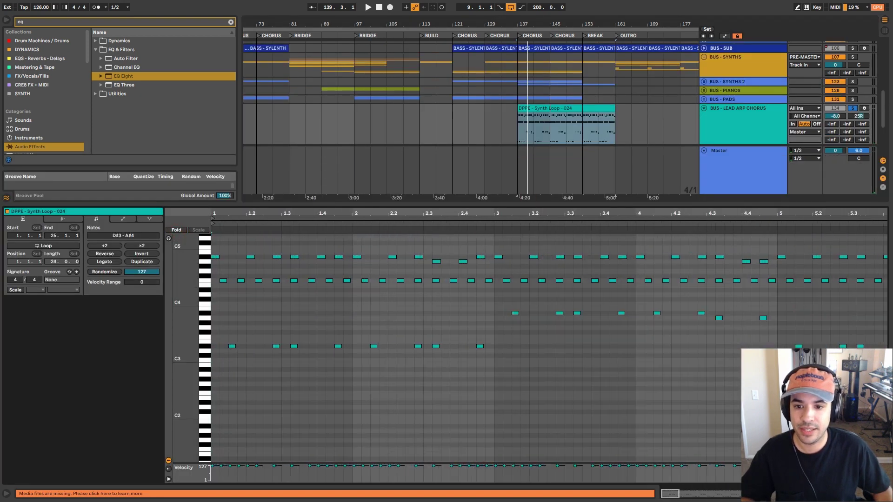
pyautogui.hotkey('shift', 'Tab')
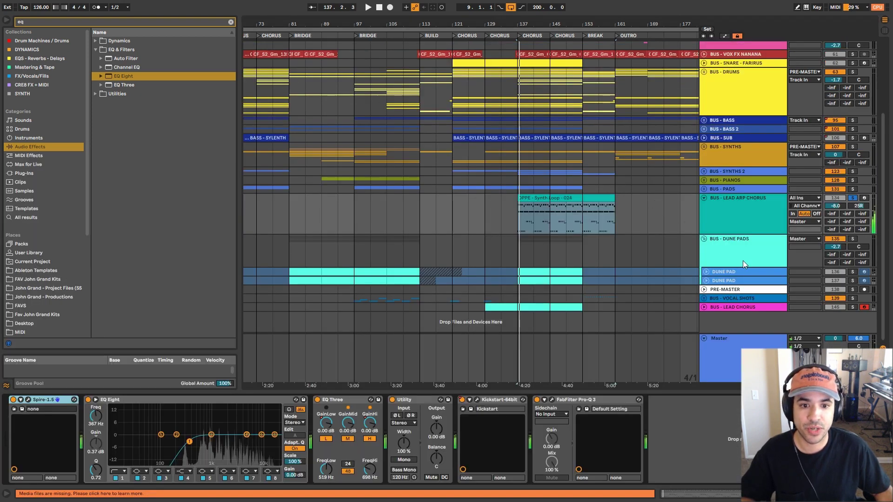
# Solo the BUS - DUNE PADS group, play it from bar 137, and expand both DUNE PAD tracks together.
pyautogui.click(752, 246)
pyautogui.press('s')
pyautogui.press('space')
pyautogui.click(726, 272)
pyautogui.keyDown('shift'); pyautogui.click(723, 280); pyautogui.keyUp('shift')
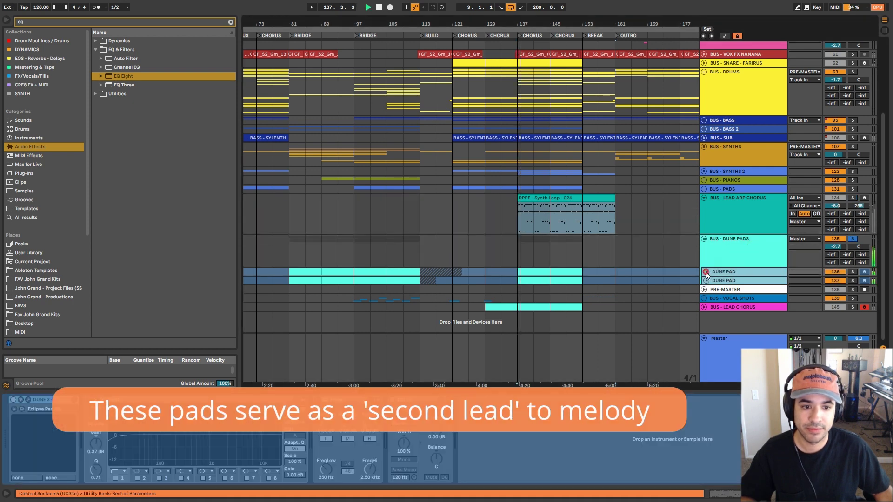
pyautogui.click(706, 272)
pyautogui.scroll(-2, 716, 251)
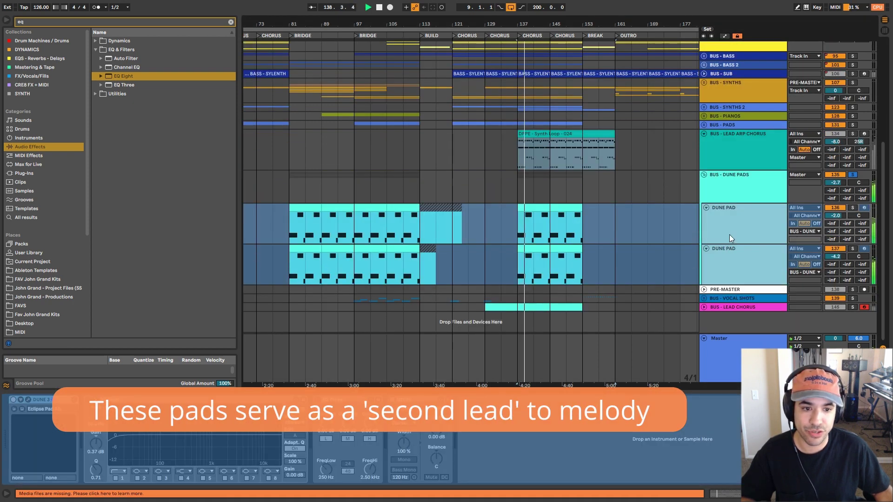
# Solo the BUS - LEAD CHORUS track instead, expand it, and play its melody from the chorus at bar 137.
pyautogui.click(718, 307)
pyautogui.press('s')
pyautogui.click(704, 307)
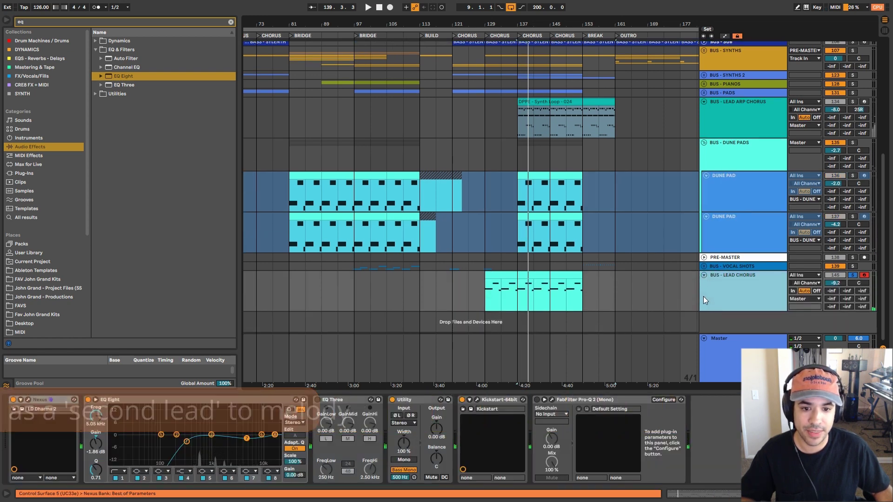
pyautogui.press('space')
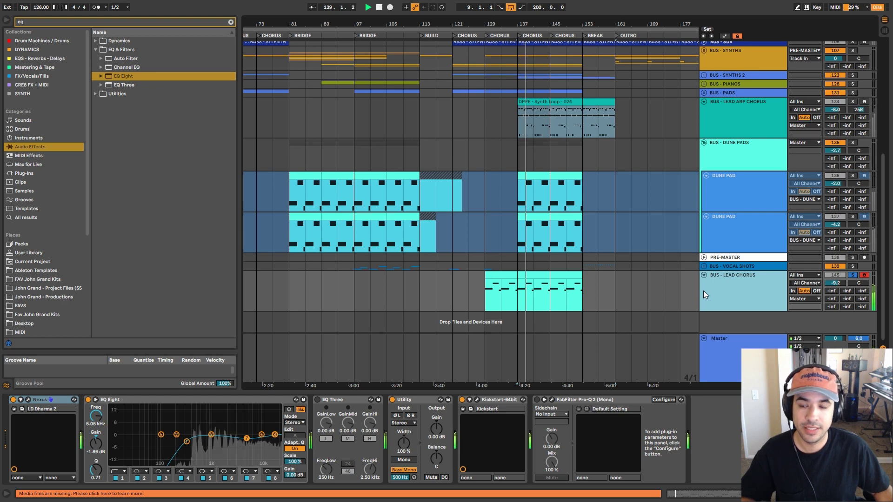
pyautogui.press('space')
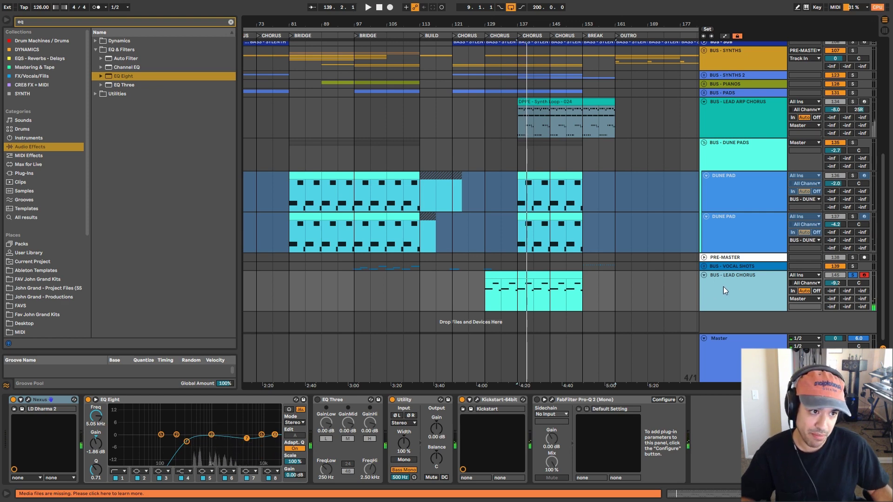
# Play the chorus from bar 137 with BUS - LEAD CHORUS unsoloed, and deactivate that lead track.
pyautogui.press('s')
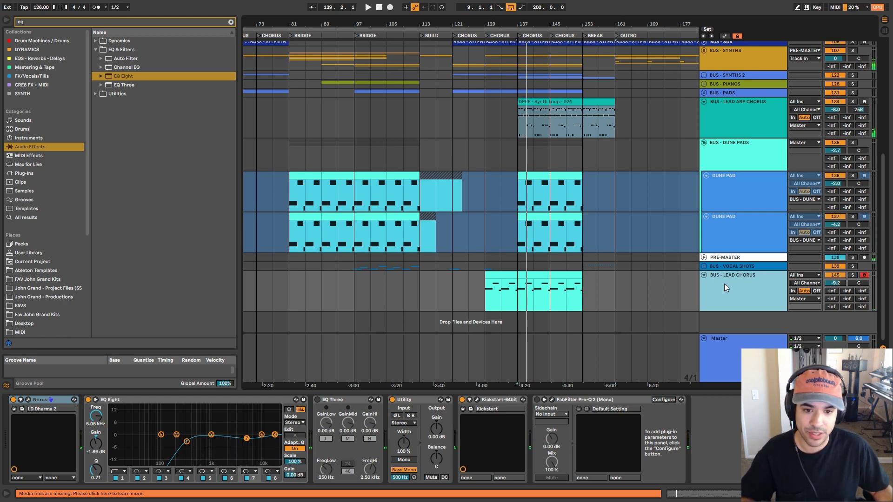
pyautogui.press('space')
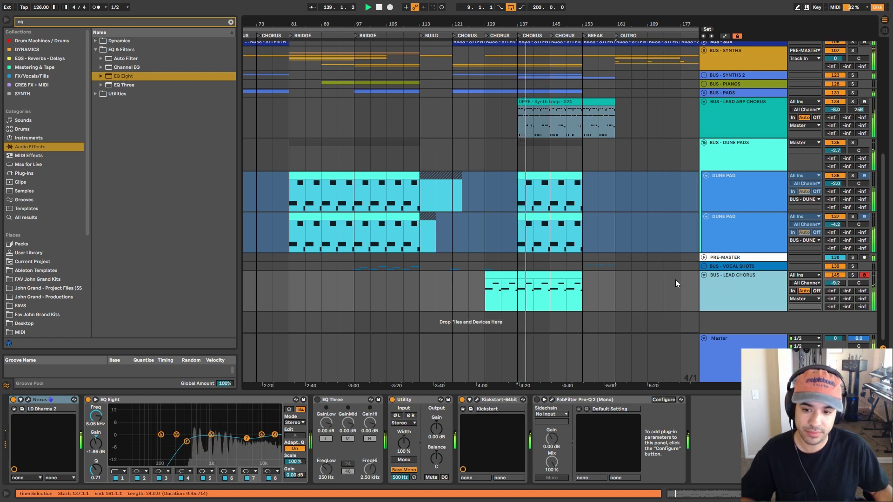
pyautogui.press('space')
pyautogui.click(737, 280)
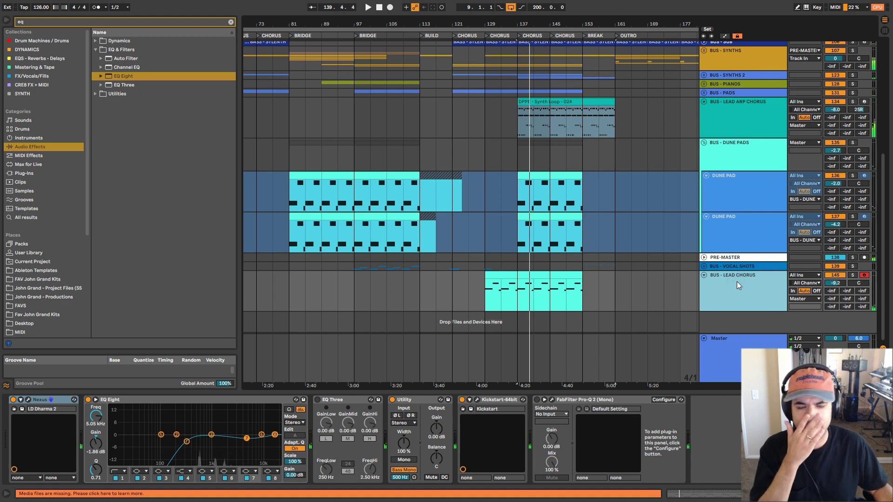
pyautogui.click(835, 276)
pyautogui.click(744, 282)
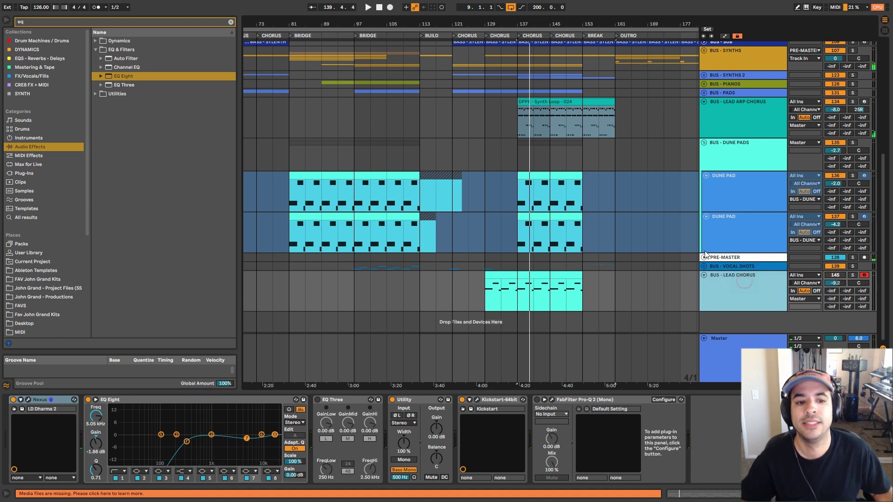
# Inspect the device chains of the PRE-MASTER track and the BUS - VOCAL SHOTS group.
pyautogui.scroll(1, 705, 251)
pyautogui.scroll(-1, 704, 251)
pyautogui.click(707, 258)
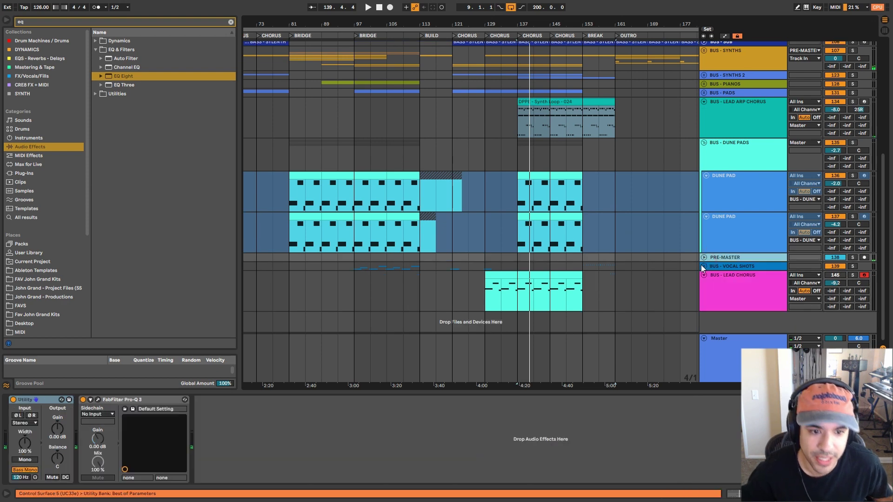
pyautogui.click(724, 264)
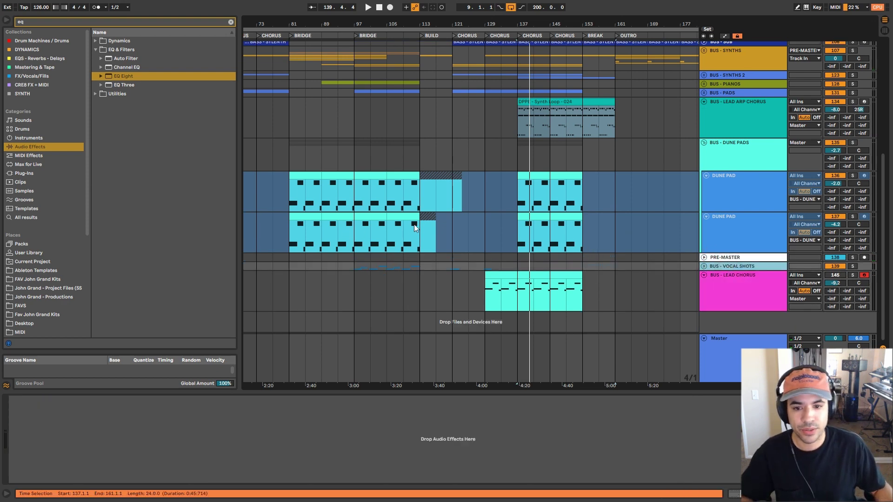
pyautogui.scroll(5, 412, 223)
pyautogui.scroll(-5, 411, 222)
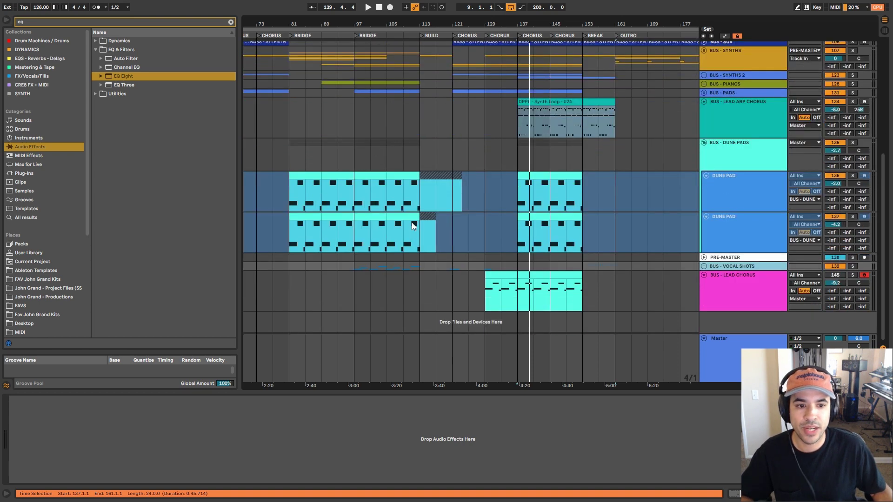
# Show the whole arrangement and expand the BUS - VOX FX NANANA track to reveal its vocal waveforms.
pyautogui.moveTo(469, 24); pyautogui.dragTo(470, 7)
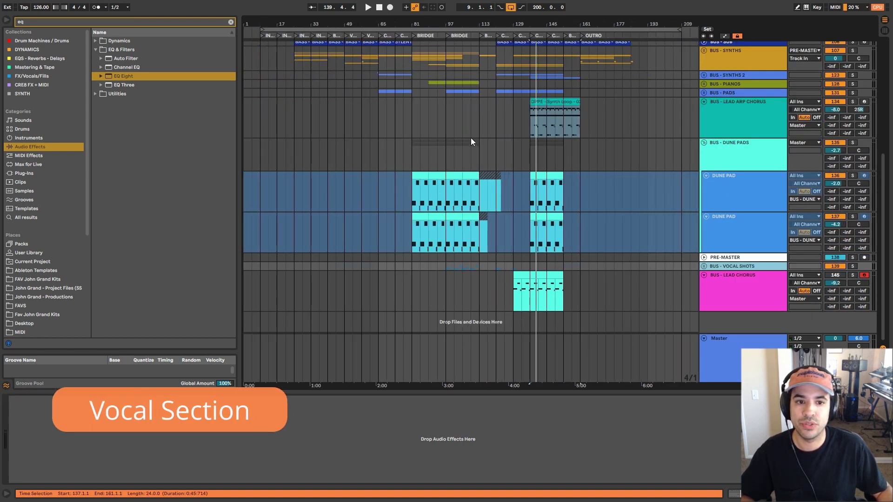
pyautogui.scroll(5, 471, 140)
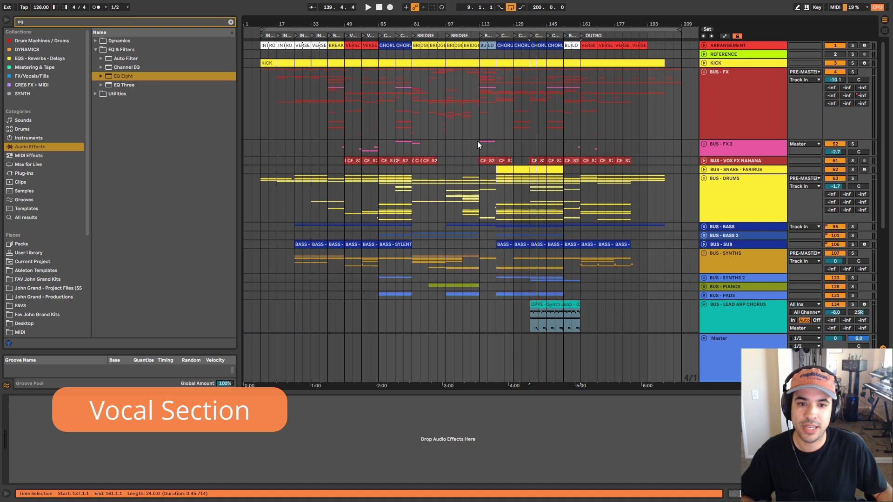
pyautogui.click(717, 151)
pyautogui.click(716, 161)
pyautogui.click(703, 161)
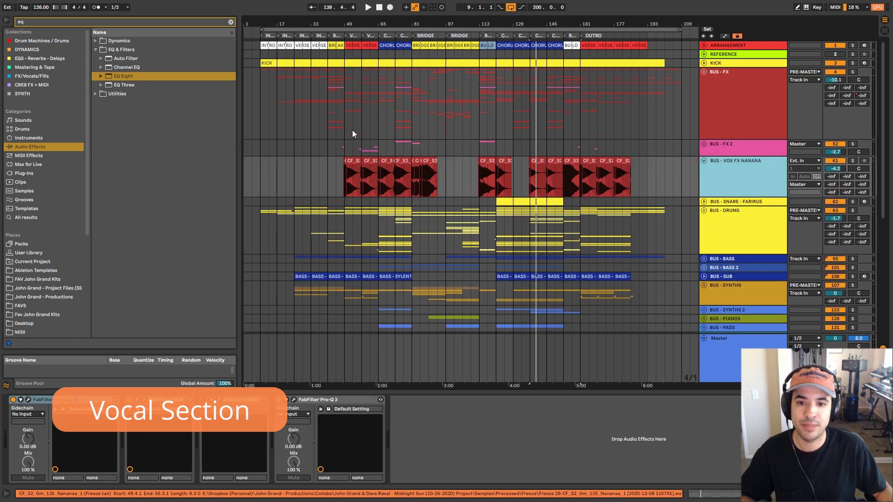
# Solo the BUS - VOX FX NANANA track and play its vocal from the first clip just before the verse at bar 49.
pyautogui.moveTo(353, 23); pyautogui.dragTo(352, 63)
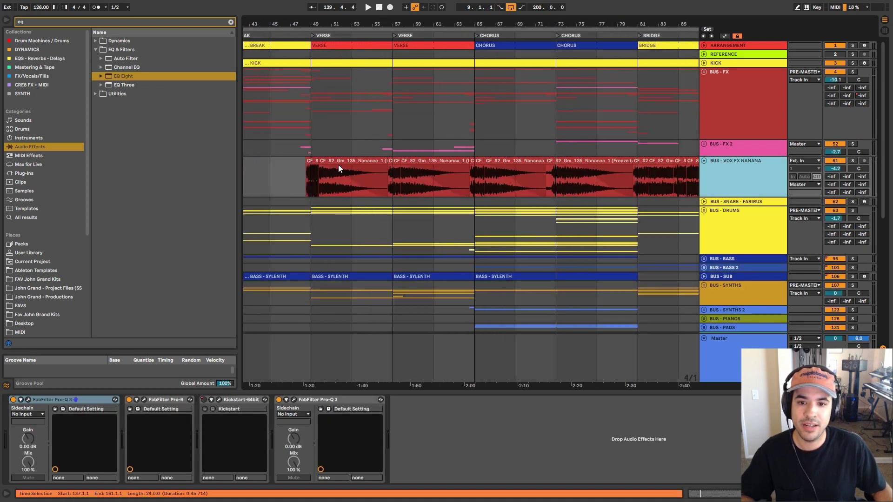
pyautogui.click(338, 161)
pyautogui.click(309, 162)
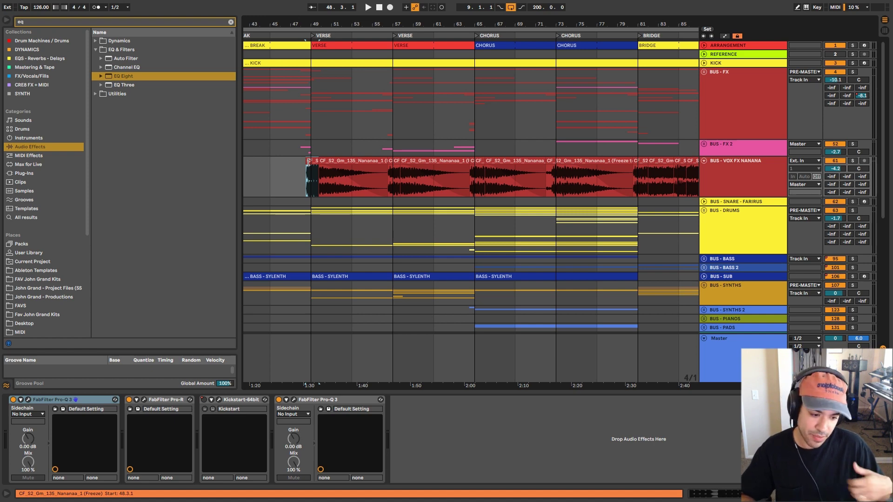
pyautogui.click(772, 184)
pyautogui.press('s')
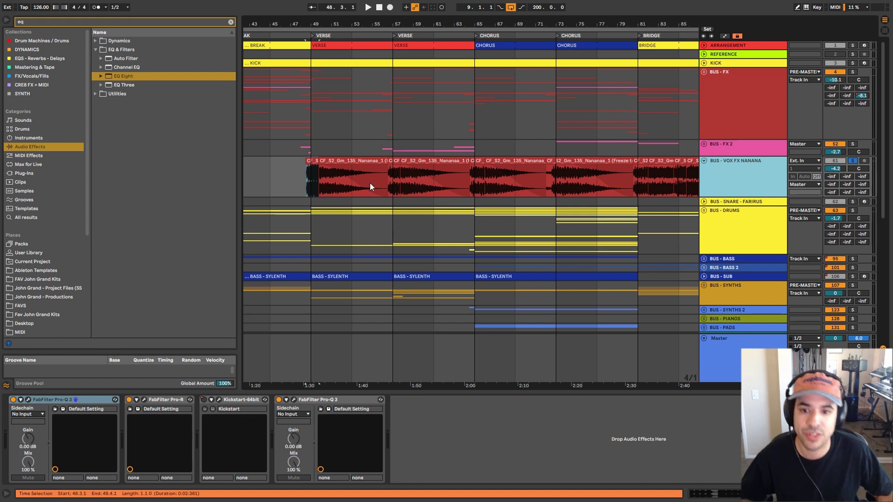
pyautogui.press('space')
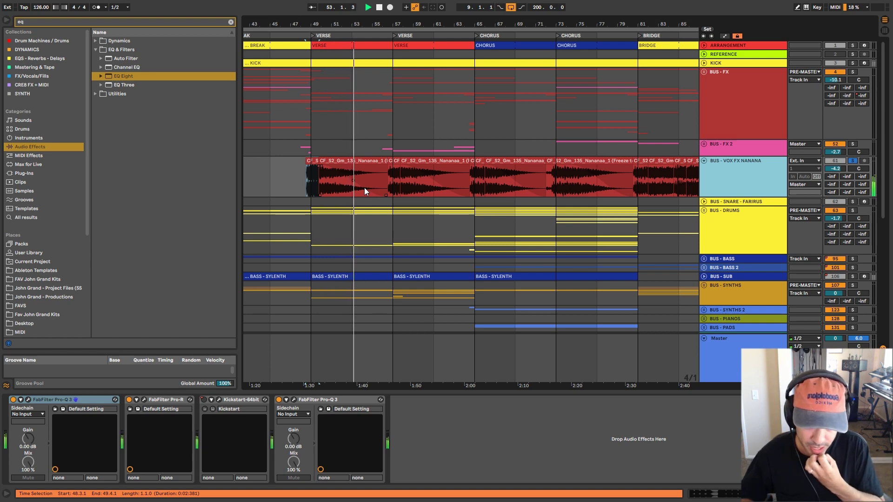
pyautogui.press('space')
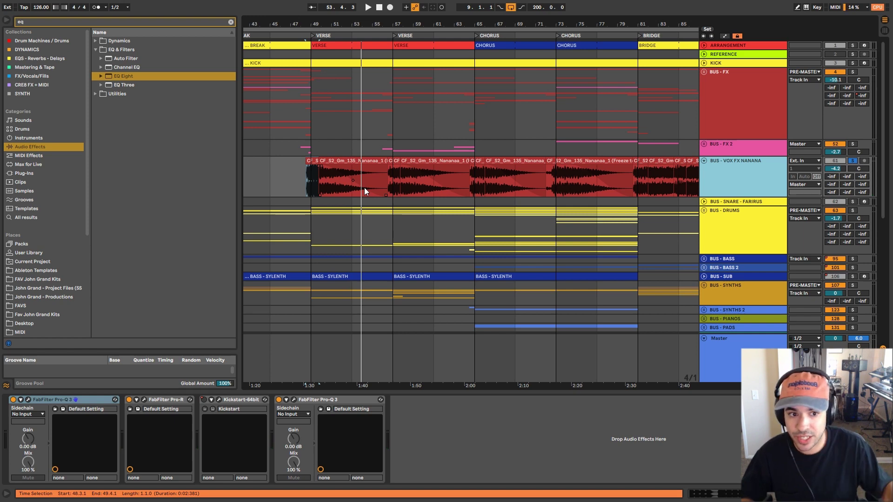
# Examine the EQ curve of the last FabFilter Pro-Q 3 on BUS - VOX FX NANANA, and close the plugin window.
pyautogui.click(741, 102)
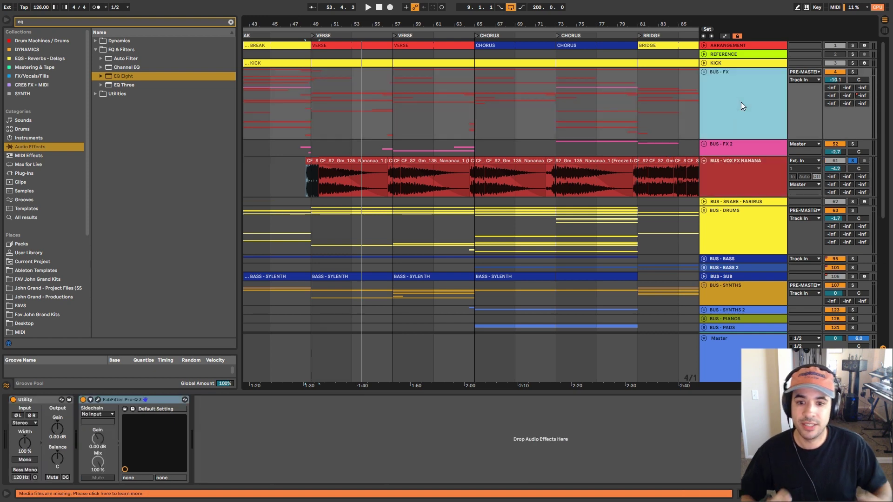
pyautogui.scroll(-5, 689, 188)
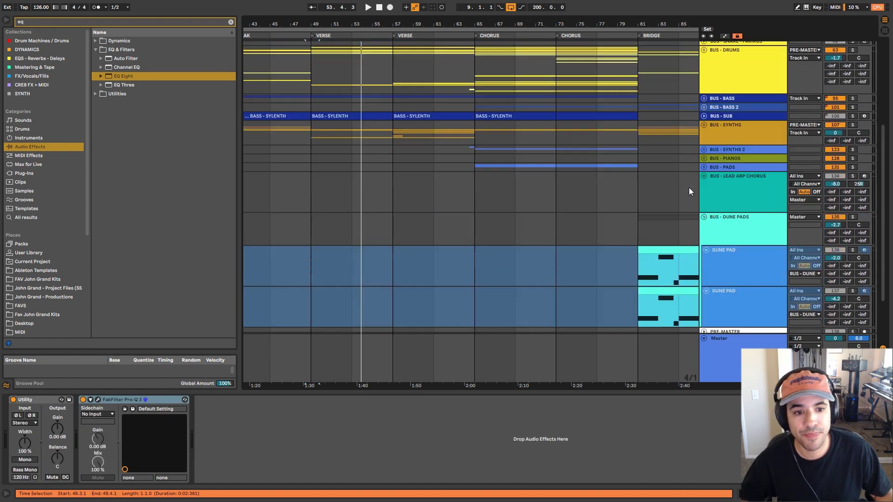
pyautogui.scroll(4, 688, 188)
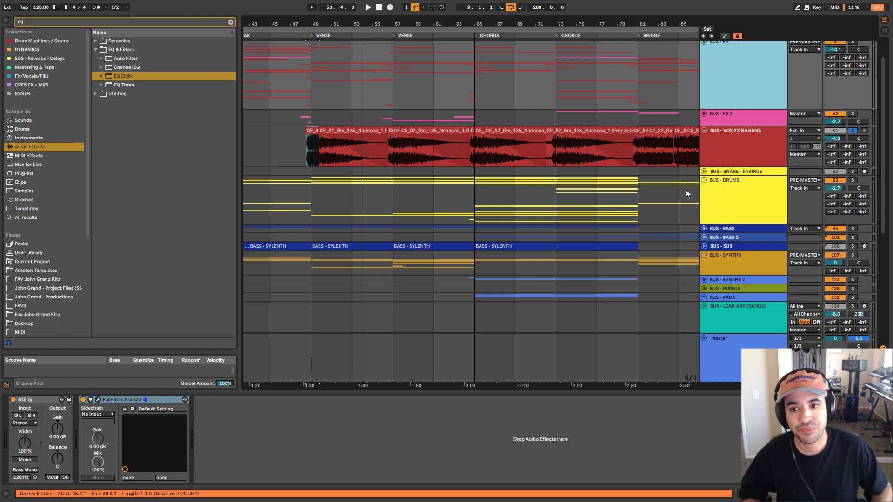
pyautogui.click(732, 155)
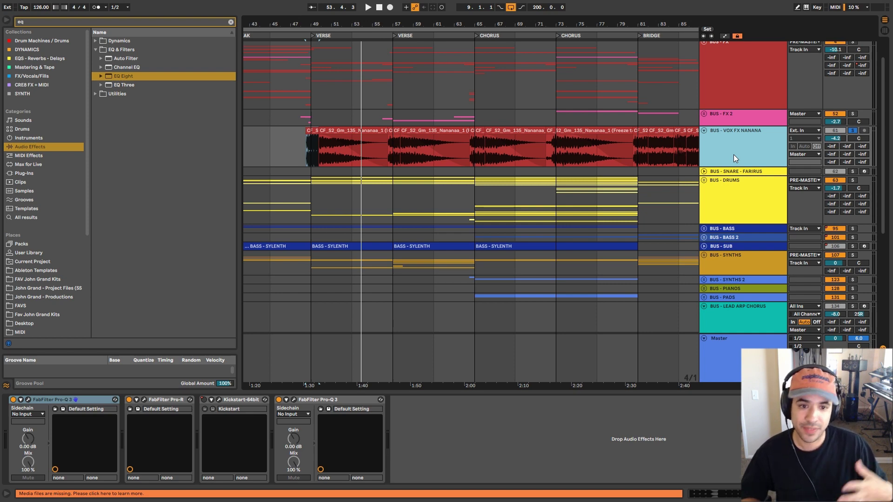
pyautogui.click(293, 399)
pyautogui.moveTo(436, 56); pyautogui.dragTo(581, 61)
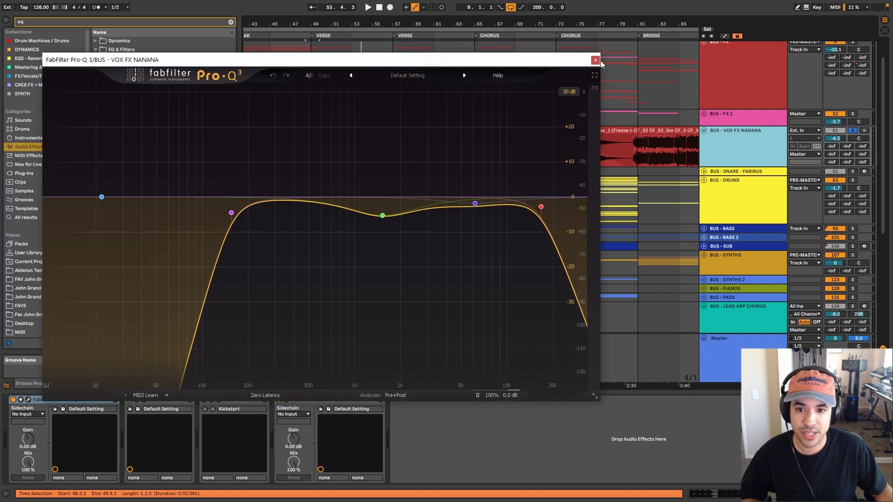
pyautogui.click(599, 60)
# Play the BUS - VOX FX NANANA vocal clips in the bridge, from bar 81 and from the longer clip at bar 86.
pyautogui.moveTo(656, 23); pyautogui.dragTo(493, 9)
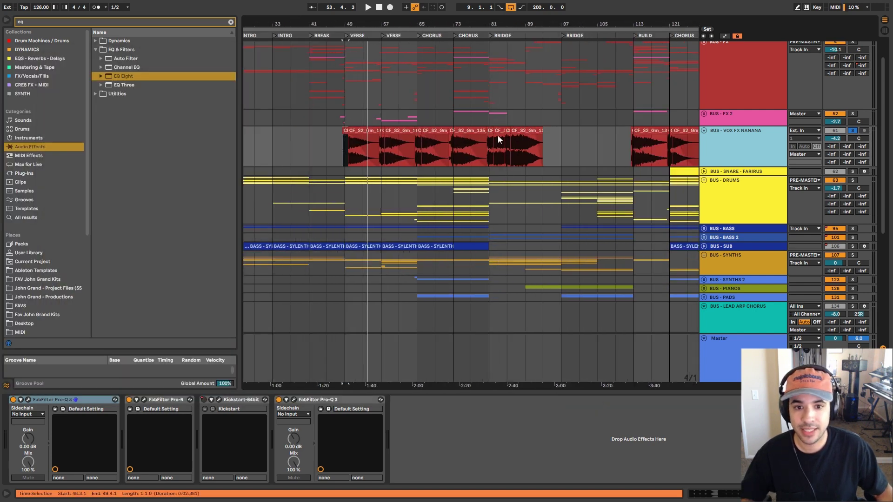
pyautogui.click(490, 131)
pyautogui.press('space')
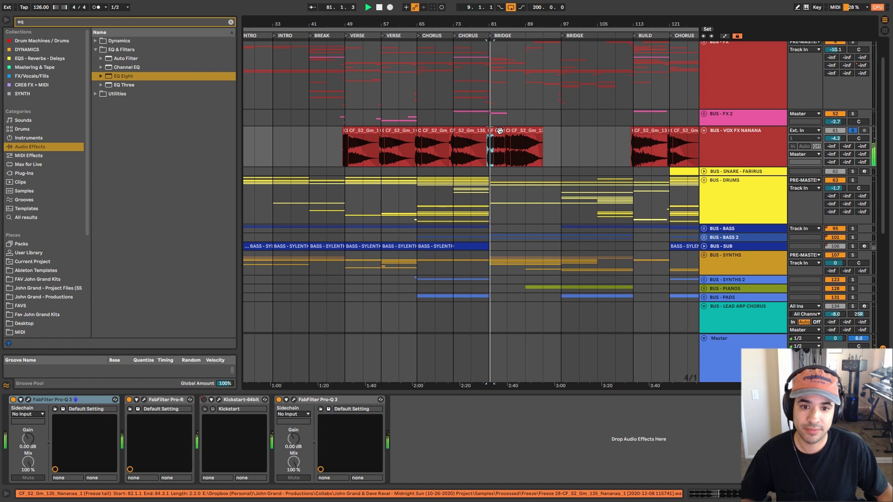
pyautogui.click(529, 133)
pyautogui.press('space')
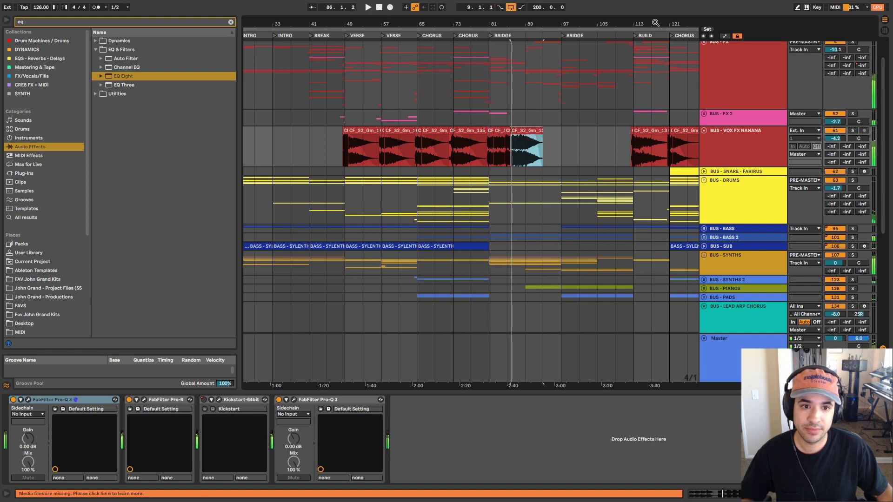
# Solo the BUS - FX 2 group, play it from the build at bar 113, and compare it with the BUS - FX group.
pyautogui.moveTo(655, 24); pyautogui.dragTo(581, 27)
pyautogui.click(712, 119)
pyautogui.press('s')
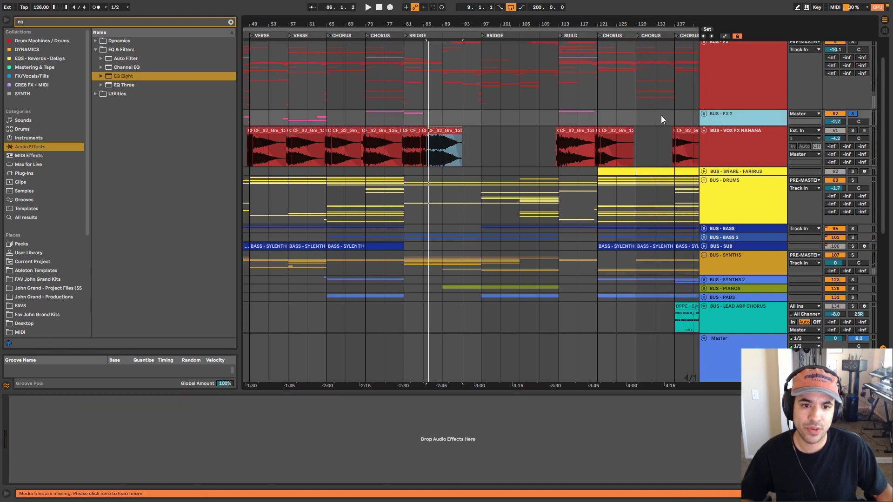
pyautogui.click(564, 118)
pyautogui.press('space')
pyautogui.click(726, 77)
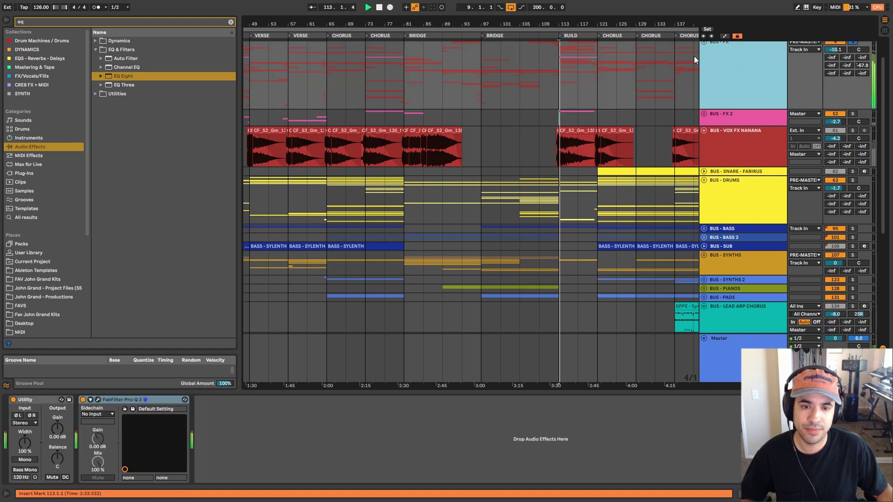
pyautogui.click(722, 163)
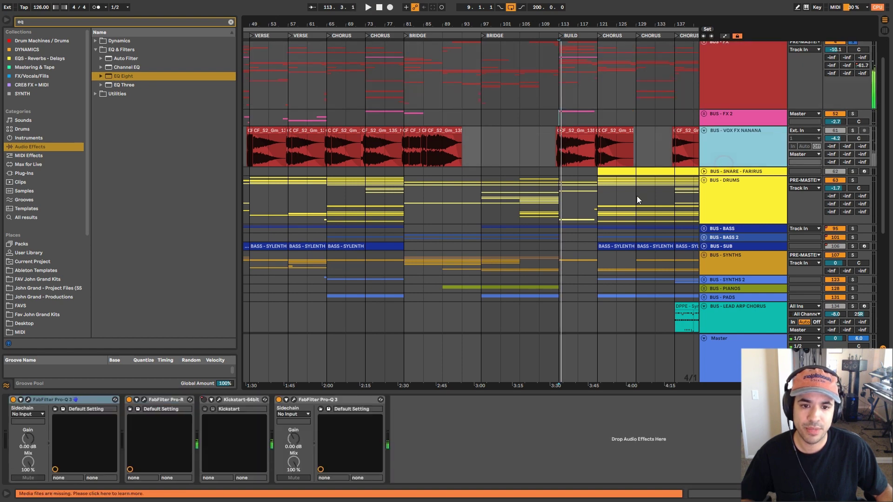
# Expand the BUS - FX group and bring its effect clips around the bridge at bar 97 into view.
pyautogui.click(595, 212)
pyautogui.click(403, 79)
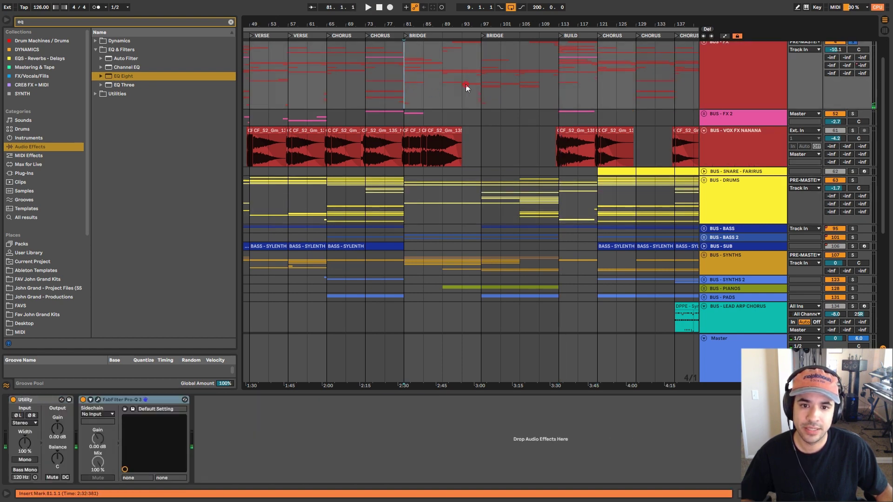
pyautogui.click(466, 85)
pyautogui.moveTo(506, 21); pyautogui.dragTo(507, 56)
pyautogui.click(708, 52)
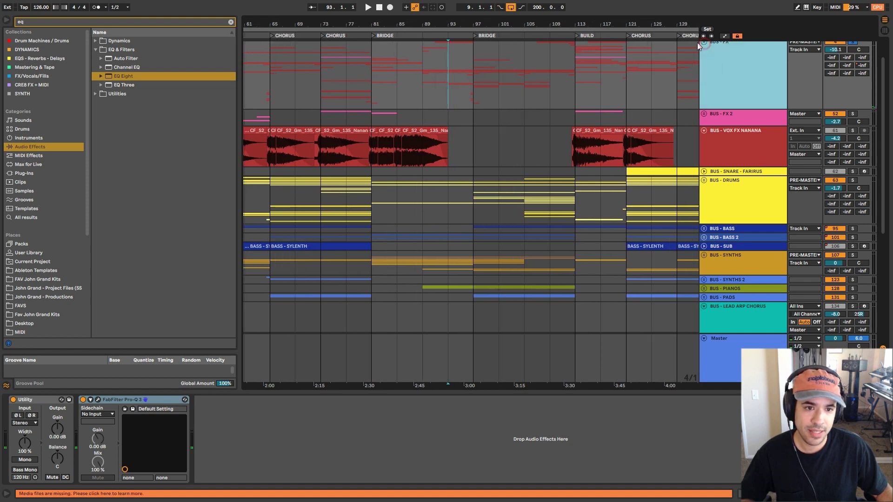
pyautogui.click(703, 42)
pyautogui.scroll(3, 490, 134)
pyautogui.scroll(-5, 478, 177)
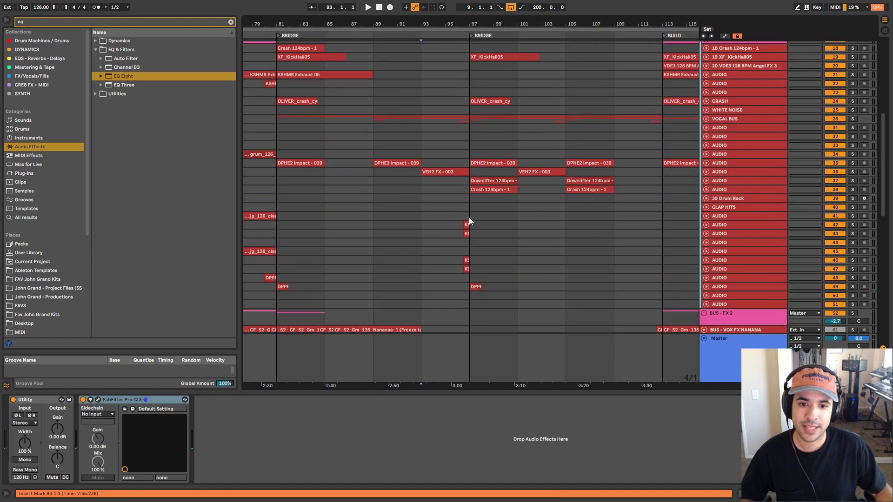
# Solo and play the short effect clips just before bar 97 and the clip on audio track 49 at bar 97.
pyautogui.click(466, 233)
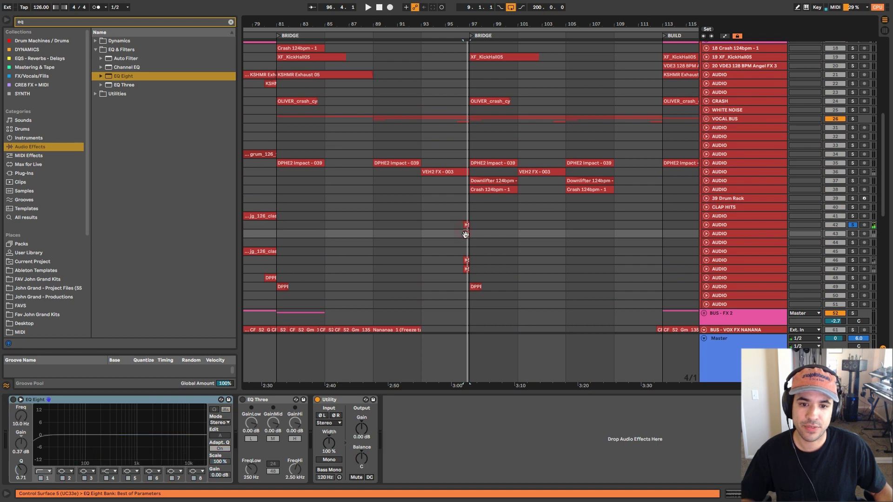
pyautogui.press('space')
pyautogui.click(475, 287)
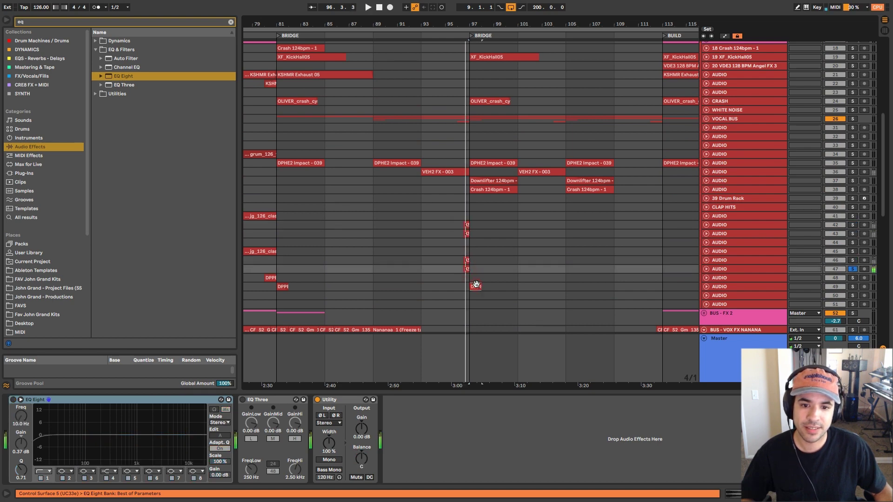
pyautogui.press('space')
# Select all tracks and collapse them together.
pyautogui.scroll(-15, 492, 265)
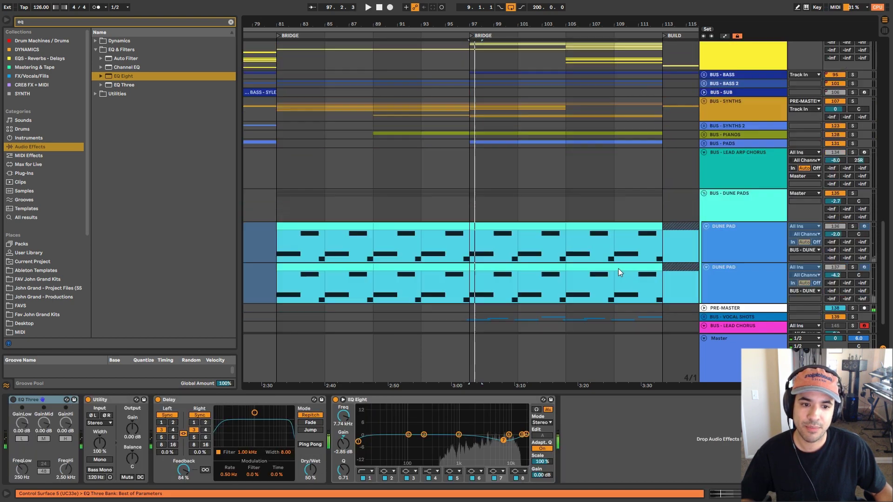
pyautogui.click(747, 185)
pyautogui.hotkey('ctrl', 'a')
pyautogui.press('u')
pyautogui.scroll(3, 761, 181)
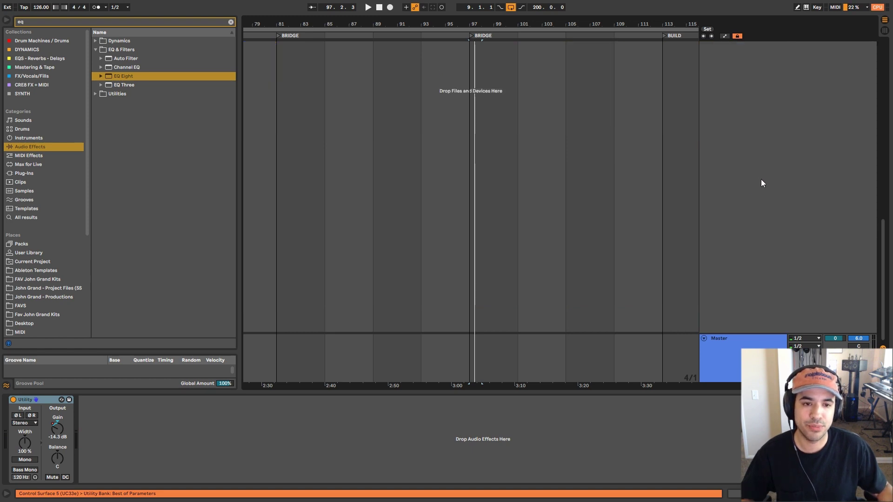
pyautogui.scroll(3, 760, 184)
# Solo the BUS - VOCAL SHOTS group, play it from the bridge at bar 97, and expand the group.
pyautogui.click(754, 188)
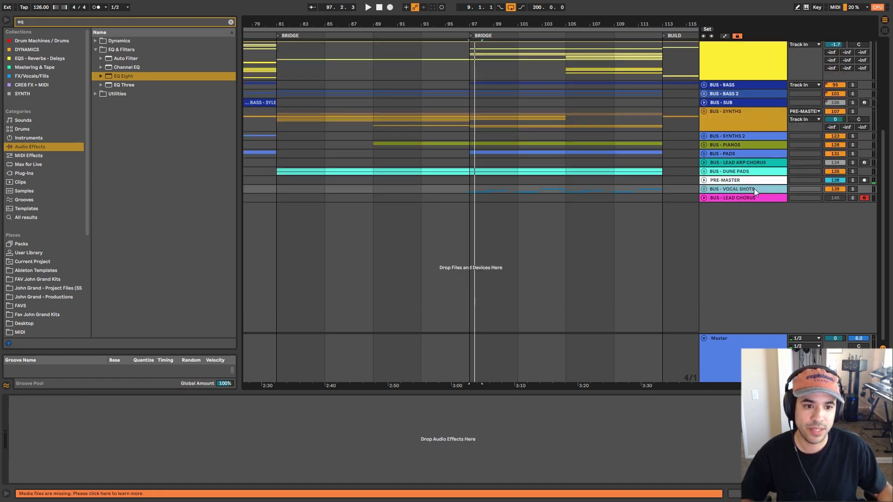
pyautogui.press('space')
pyautogui.click(704, 189)
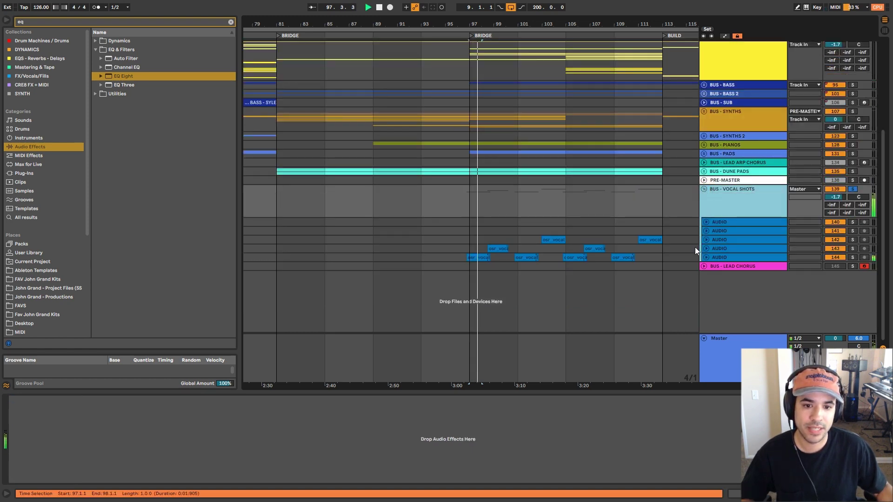
# Unfold audio track 144 in the vocal shots group and play its vocal clip at bar 97 soloed.
pyautogui.click(707, 258)
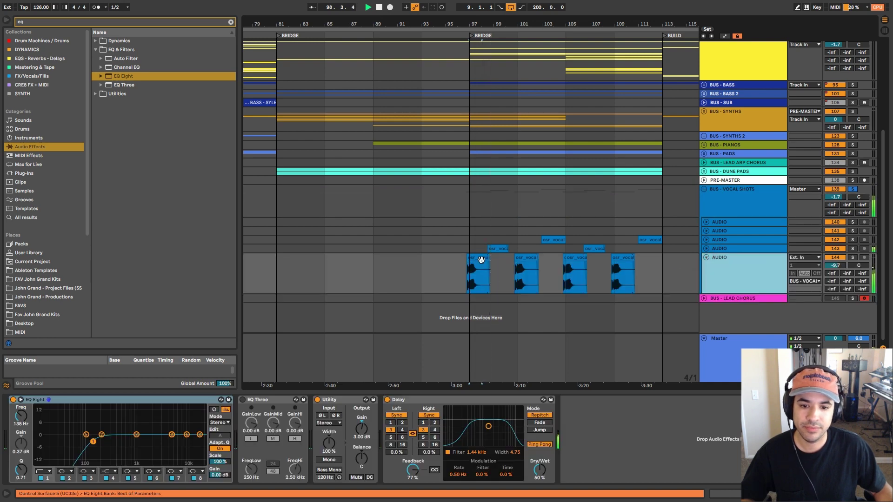
pyautogui.click(497, 250)
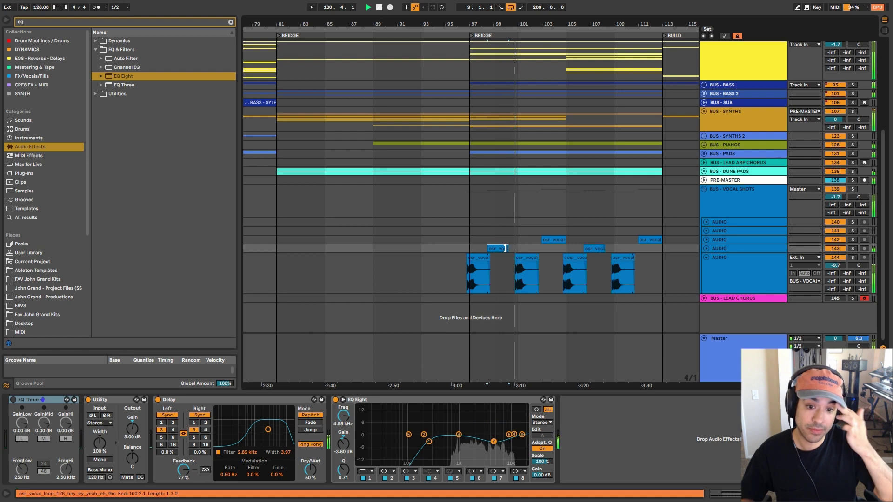
pyautogui.click(736, 269)
pyautogui.click(479, 258)
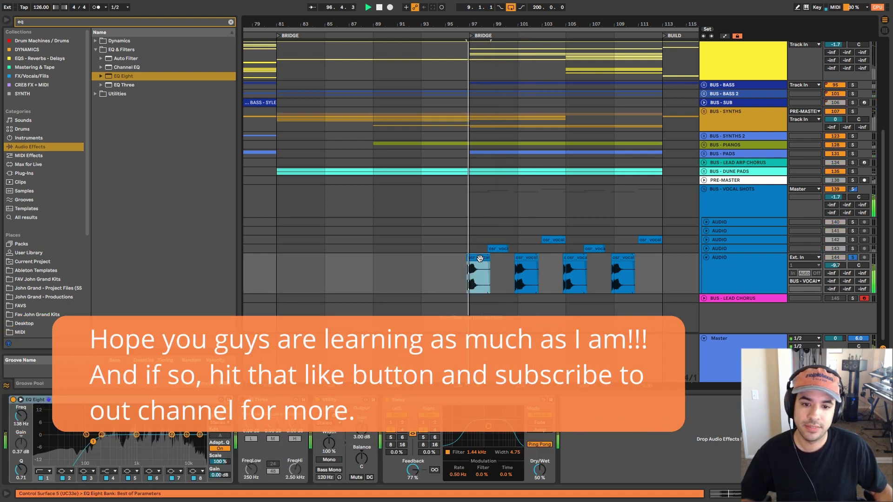
pyautogui.click(378, 8)
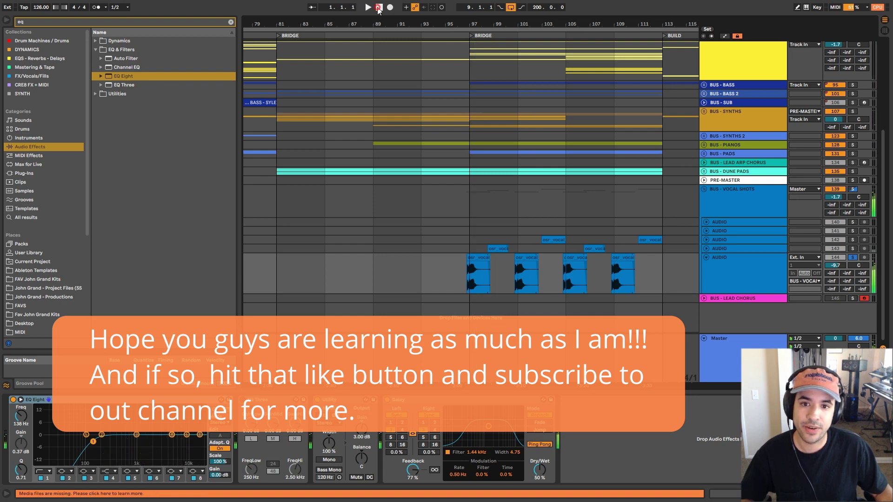
# Toggle the Delay on audio track 144 and inspect the waveform of its vocal clip at bar 97.
pyautogui.click(386, 402)
pyautogui.click(386, 401)
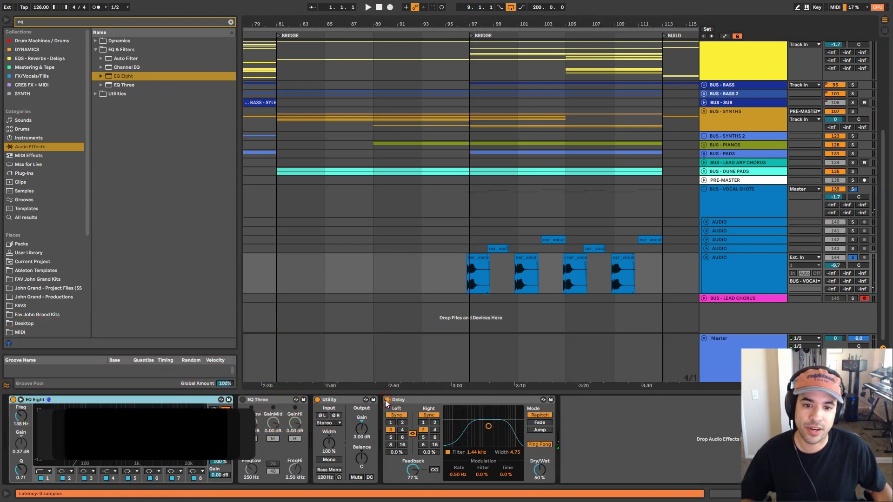
pyautogui.moveTo(575, 24); pyautogui.dragTo(407, 19)
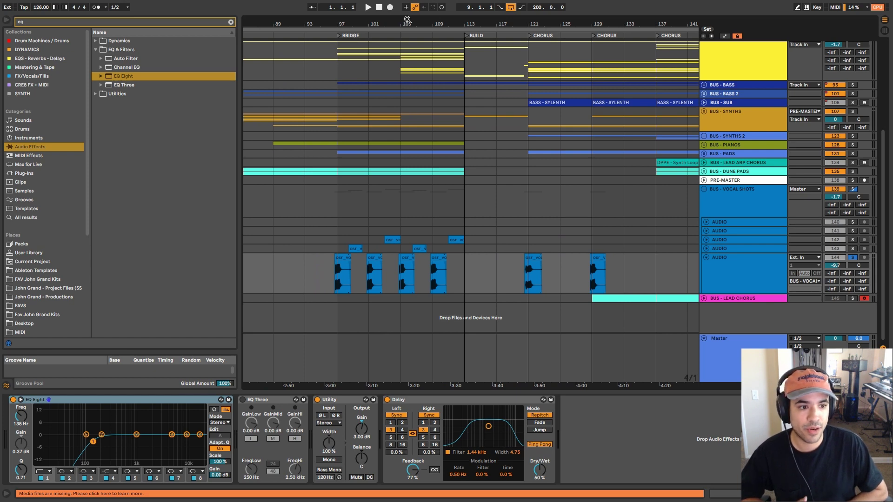
pyautogui.doubleClick(342, 259)
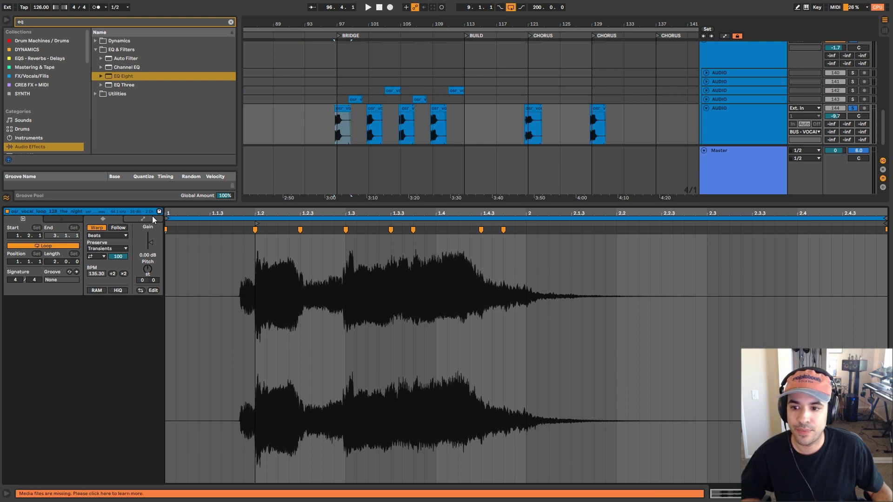
pyautogui.doubleClick(253, 204)
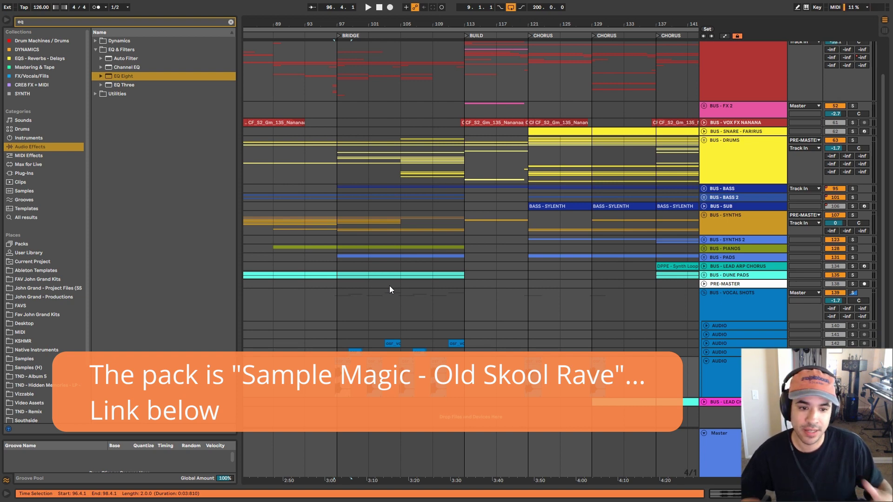
# Unfold audio tracks 143 and 142 in the vocal shots group.
pyautogui.click(709, 353)
pyautogui.scroll(-1, 680, 334)
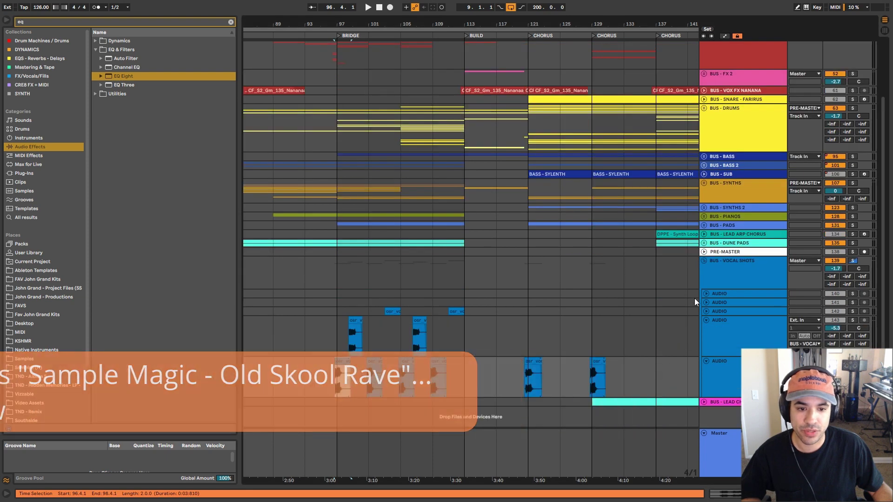
pyautogui.click(706, 309)
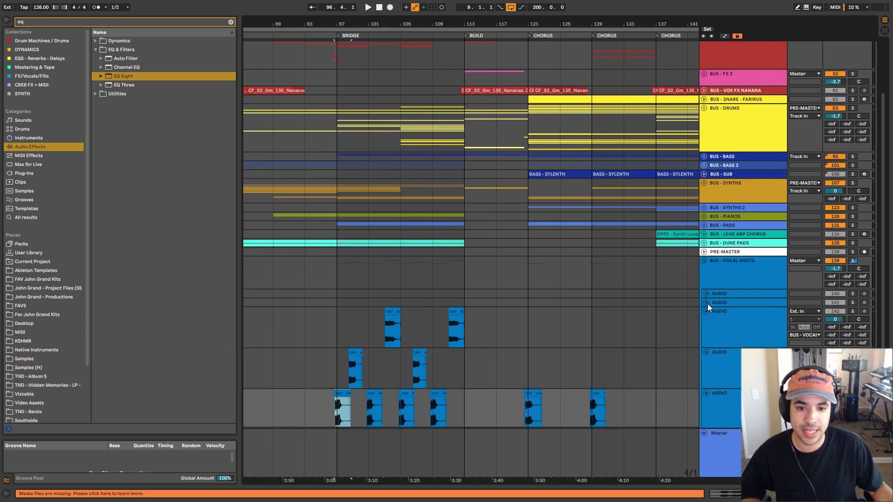
# Play the vocal clip at bar 103 on audio track 142 soloed and inspect its waveform.
pyautogui.click(392, 309)
pyautogui.press('space')
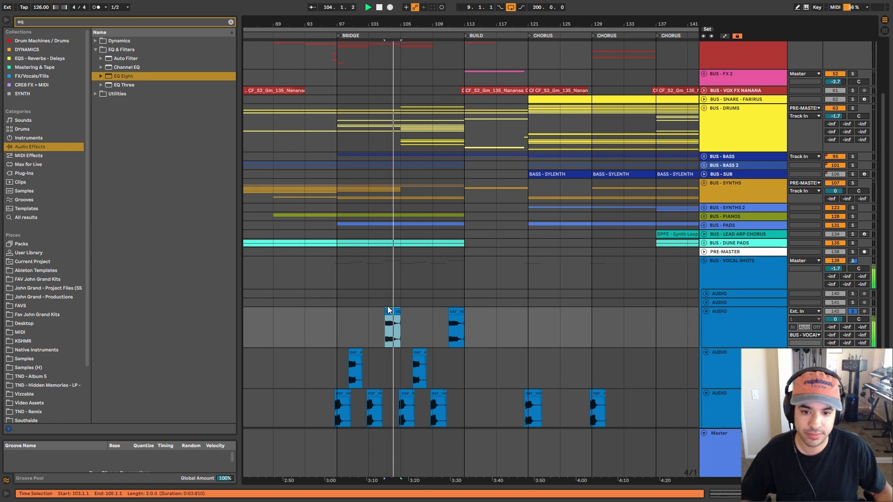
pyautogui.doubleClick(388, 310)
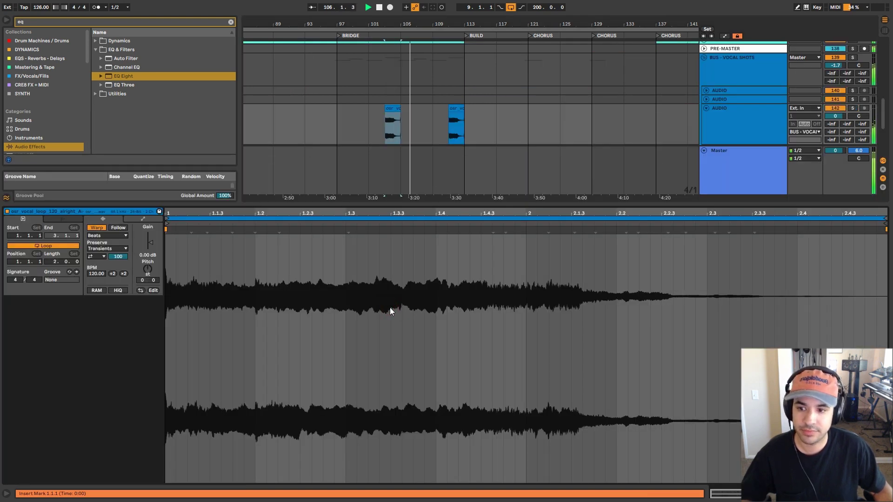
pyautogui.press('space')
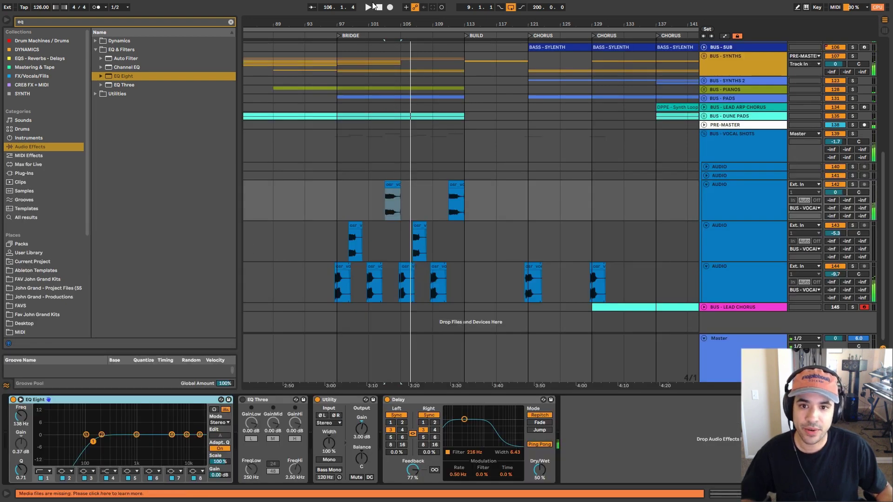
pyautogui.click(378, 7)
# Fold audio tracks 142 to 144 together and unfold audio track 141.
pyautogui.moveTo(382, 18); pyautogui.dragTo(383, 8)
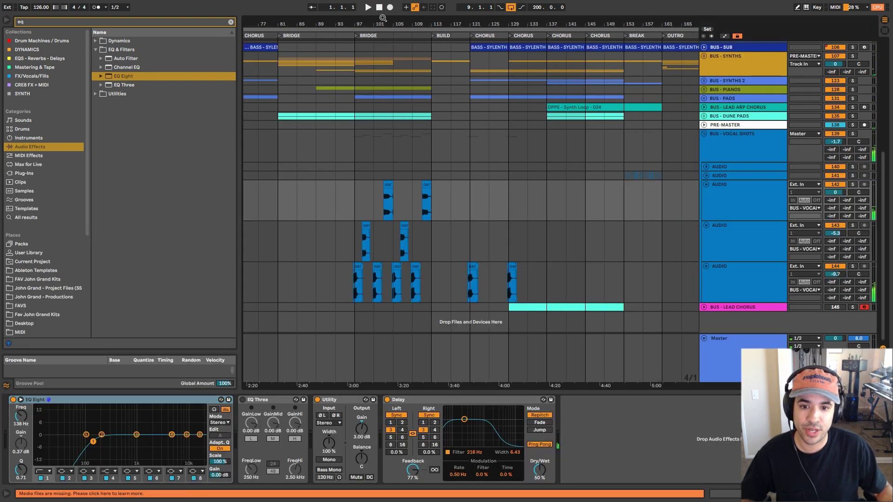
pyautogui.keyDown('alt'); pyautogui.click(706, 184); pyautogui.keyUp('alt')
pyautogui.click(710, 177)
pyautogui.click(706, 176)
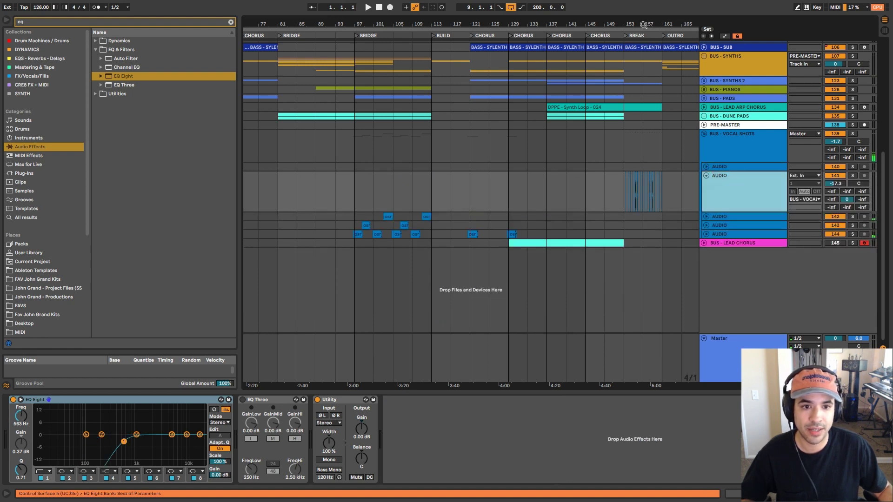
# Play the chopped vocal clips on audio track 141 from the break at bar 153.
pyautogui.scroll(5, 665, 111)
pyautogui.click(509, 192)
pyautogui.press('space')
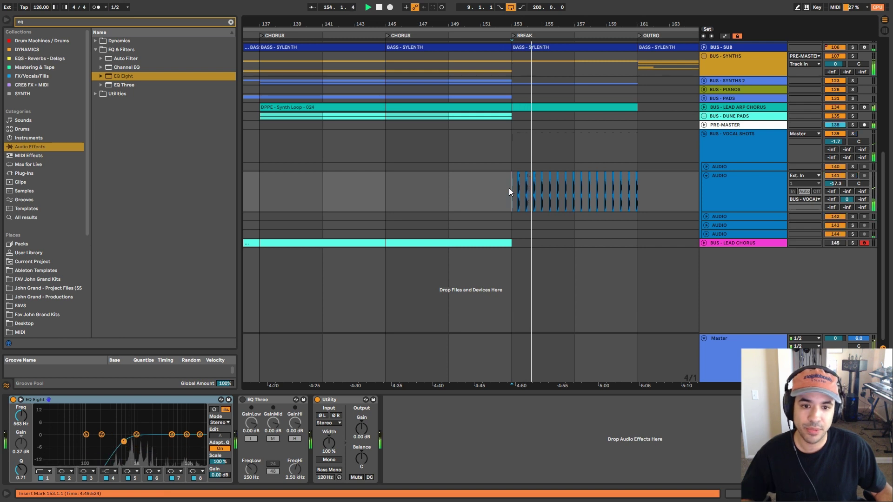
pyautogui.scroll(-5, 542, 24)
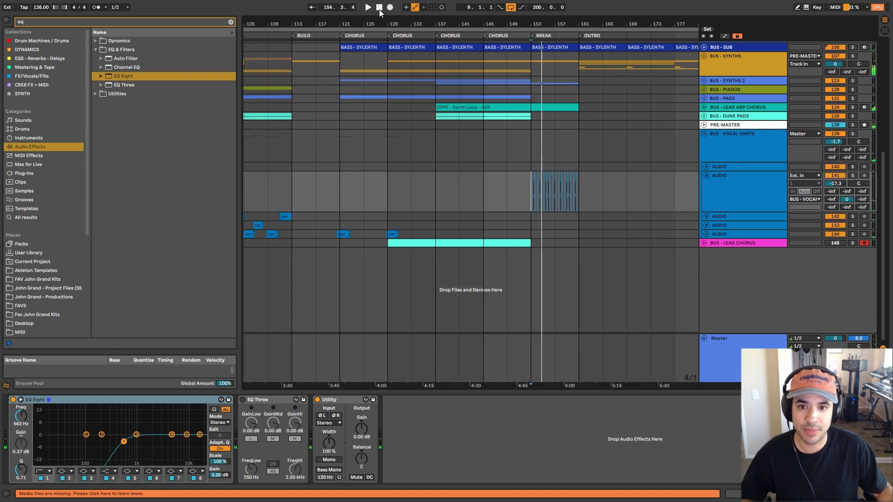
pyautogui.doubleClick(378, 7)
# Collapse all tracks at once, including the BUS - VOCAL SHOTS group.
pyautogui.scroll(-8, 497, 30)
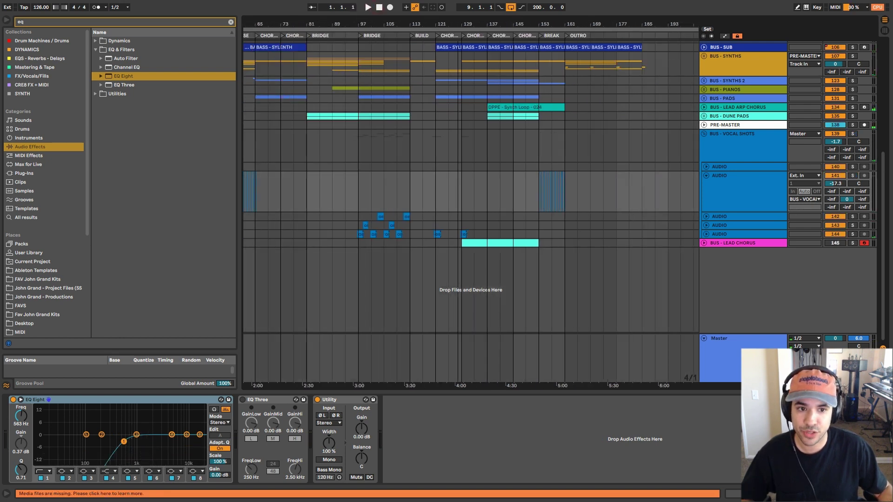
pyautogui.click(725, 156)
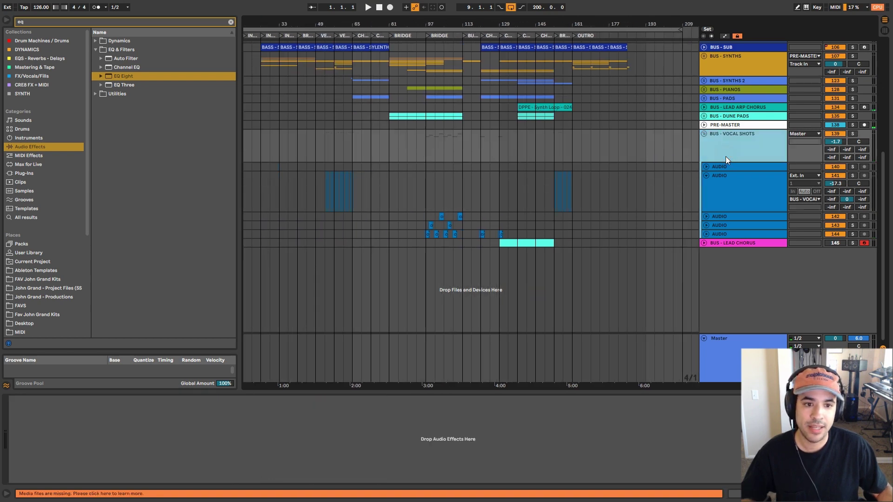
pyautogui.press('Up')
pyautogui.press('Up')
pyautogui.press('Up')
pyautogui.press('Up')
pyautogui.press('Up')
pyautogui.press('Up')
pyautogui.press('Up')
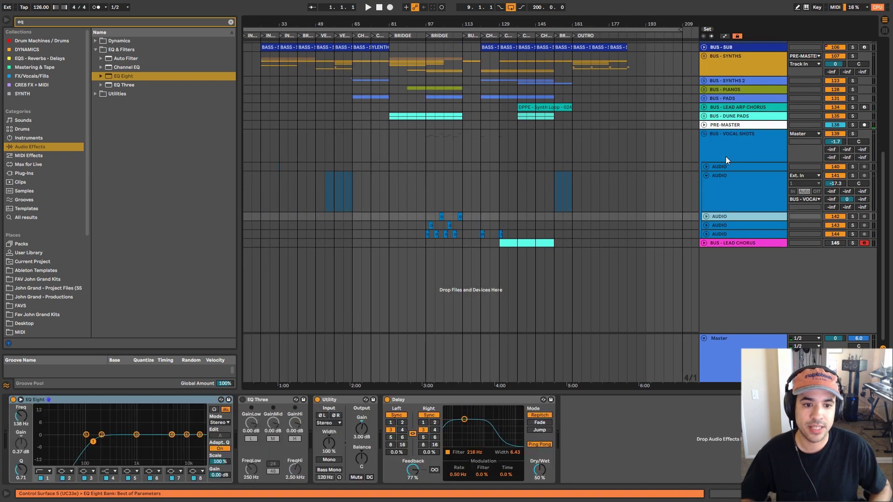
pyautogui.hotkey('ctrl', 'a')
pyautogui.press('Left')
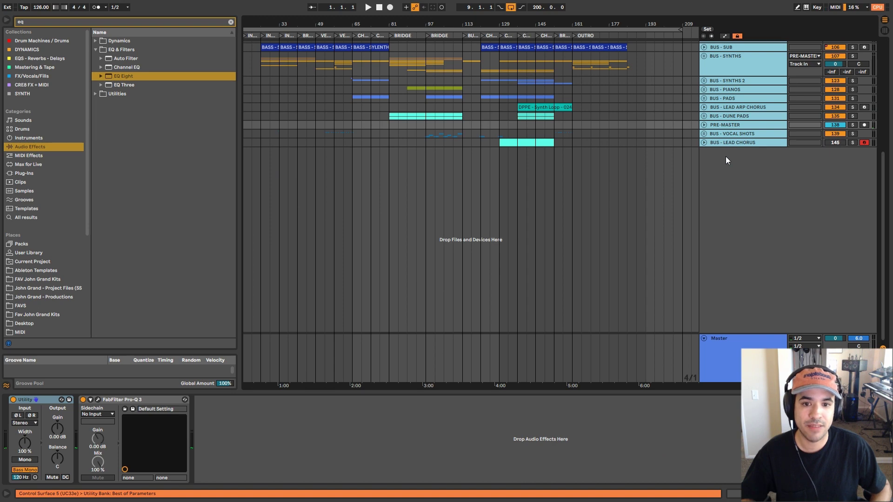
# Review the arrangement from the build at bar 117 and show the devices of the BUS - SNARE - FARIRUS track.
pyautogui.click(465, 115)
pyautogui.scroll(8, 468, 164)
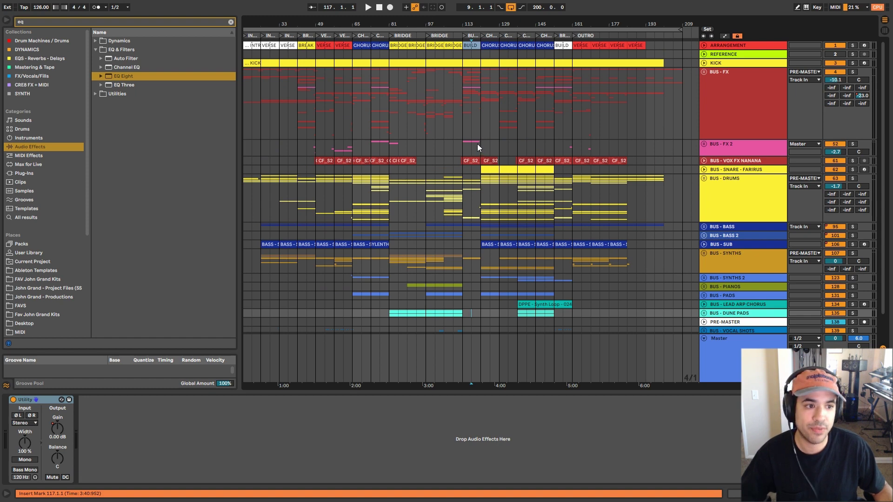
pyautogui.scroll(-2, 475, 140)
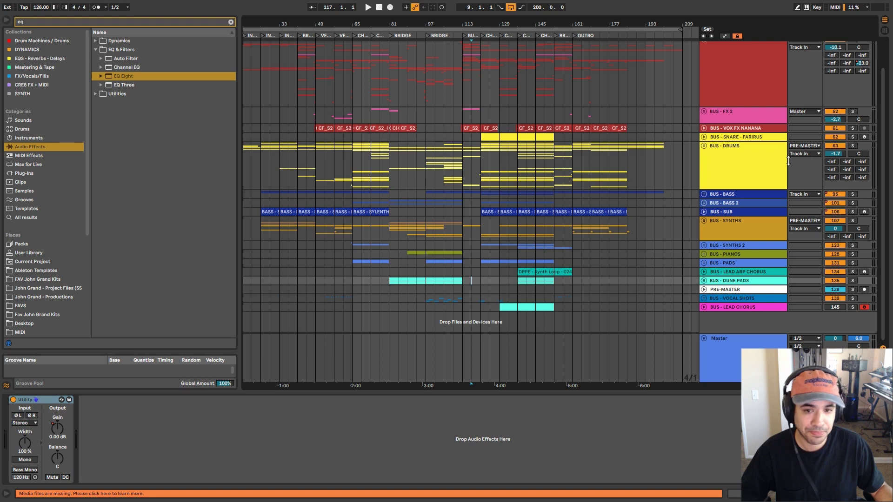
pyautogui.click(714, 145)
pyautogui.click(722, 137)
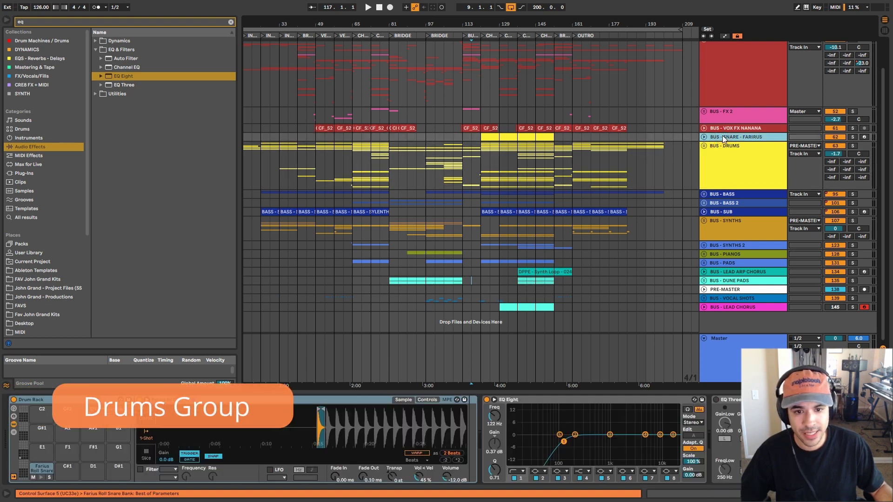
# Expand the BUS - DRUMS group and look over its snare, tops, audio, fill and open hat tracks.
pyautogui.click(346, 155)
pyautogui.click(704, 146)
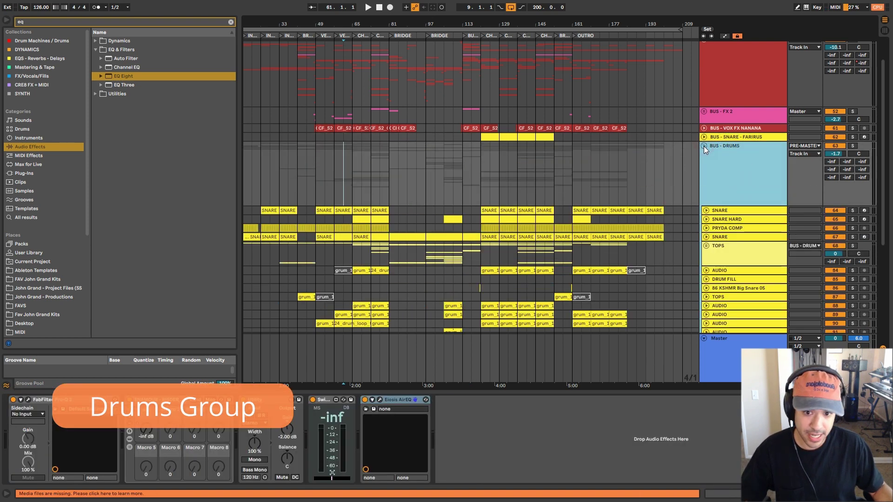
pyautogui.scroll(-5, 642, 193)
pyautogui.click(716, 157)
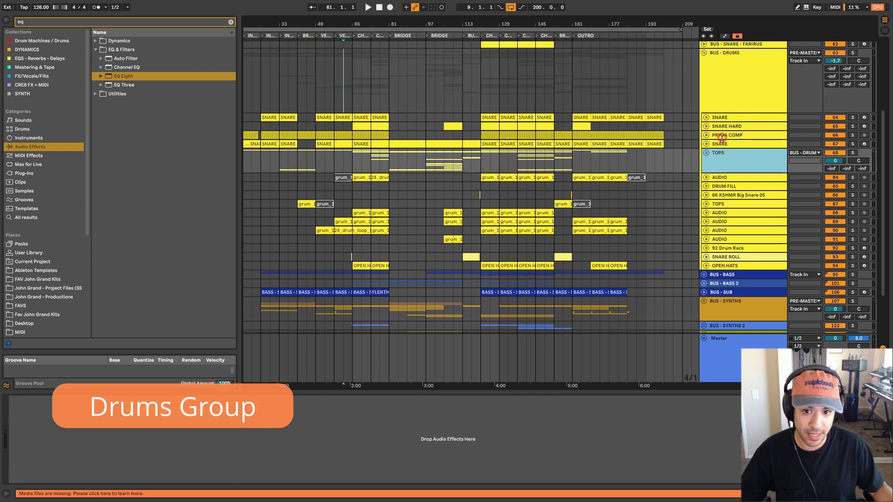
pyautogui.click(722, 138)
pyautogui.scroll(-4, 716, 185)
pyautogui.scroll(3, 715, 185)
pyautogui.click(722, 152)
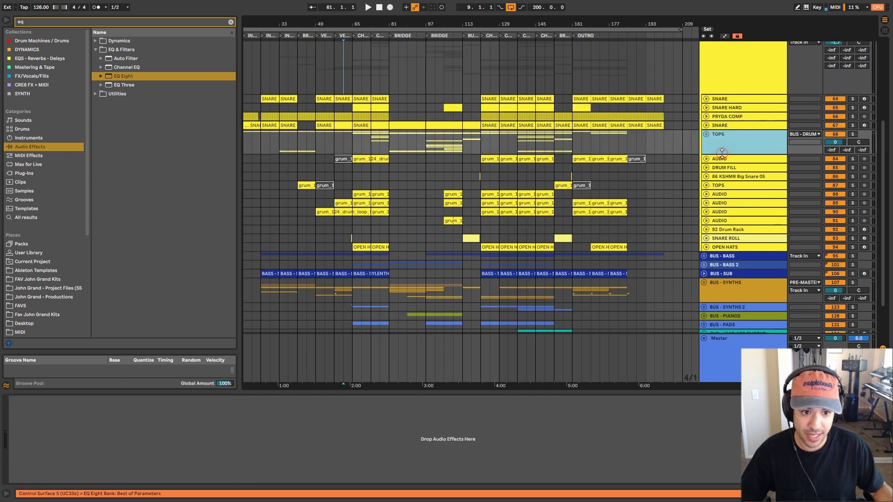
pyautogui.scroll(3, 720, 157)
pyautogui.click(730, 129)
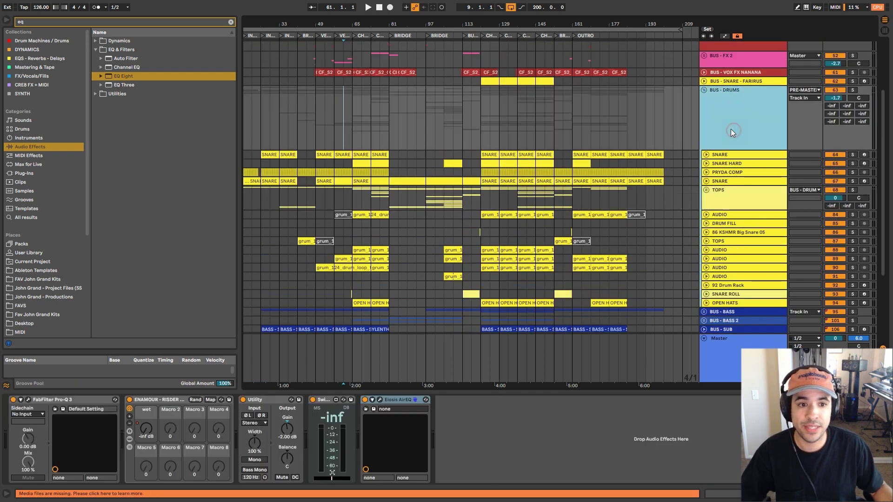
# Solo the BUS - DRUMS group and play it from the chorus at bar 65.
pyautogui.click(353, 113)
pyautogui.scroll(5, 398, 159)
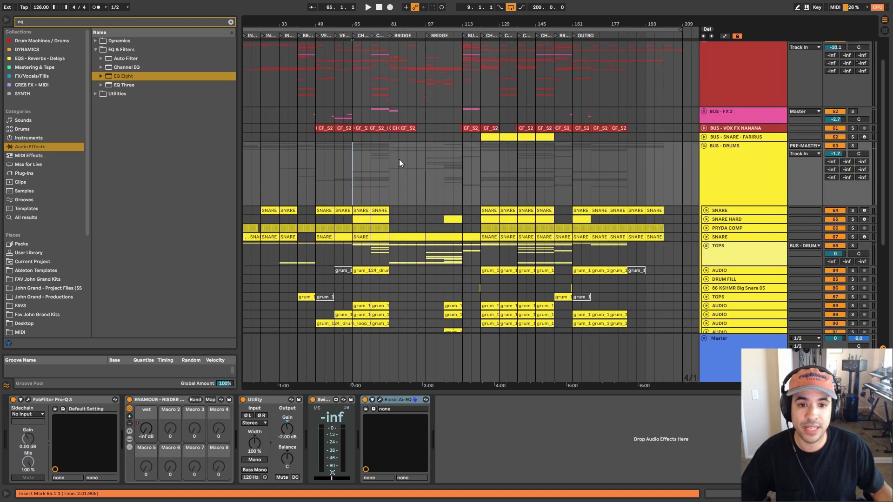
pyautogui.scroll(-5, 399, 159)
pyautogui.scroll(-2, 399, 159)
pyautogui.scroll(-1, 399, 159)
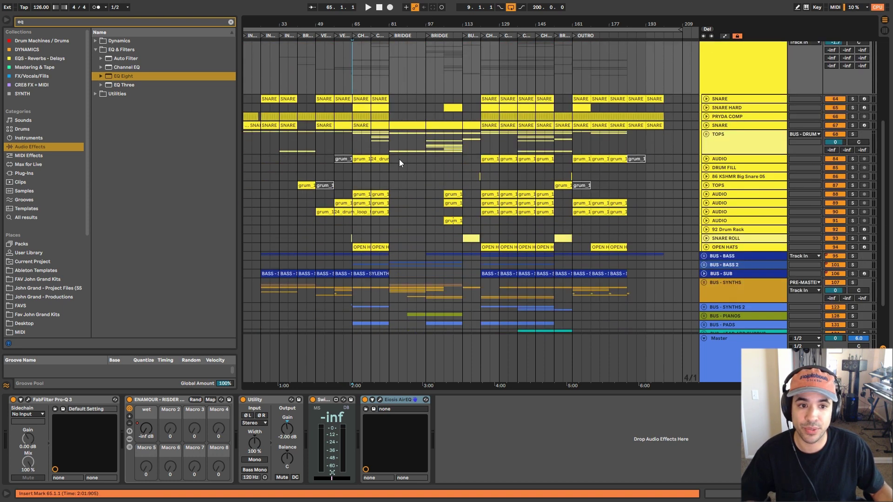
pyautogui.scroll(1, 640, 102)
pyautogui.click(744, 69)
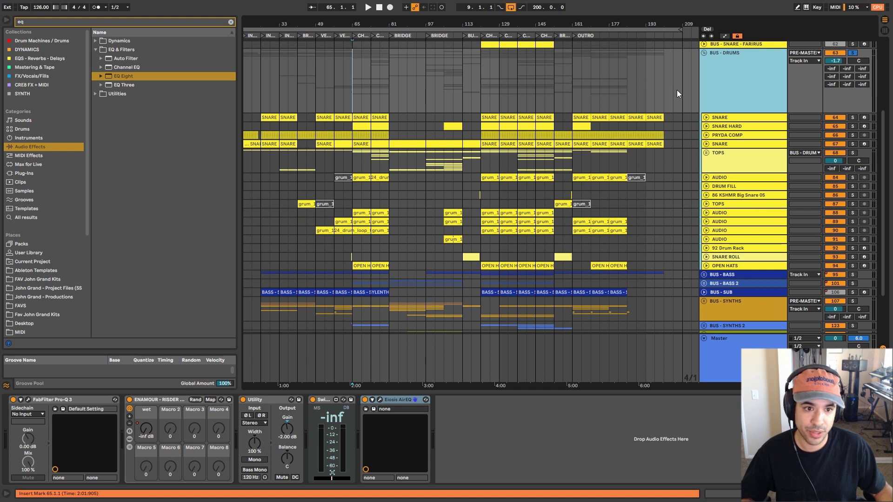
pyautogui.press('space')
pyautogui.scroll(5, 687, 160)
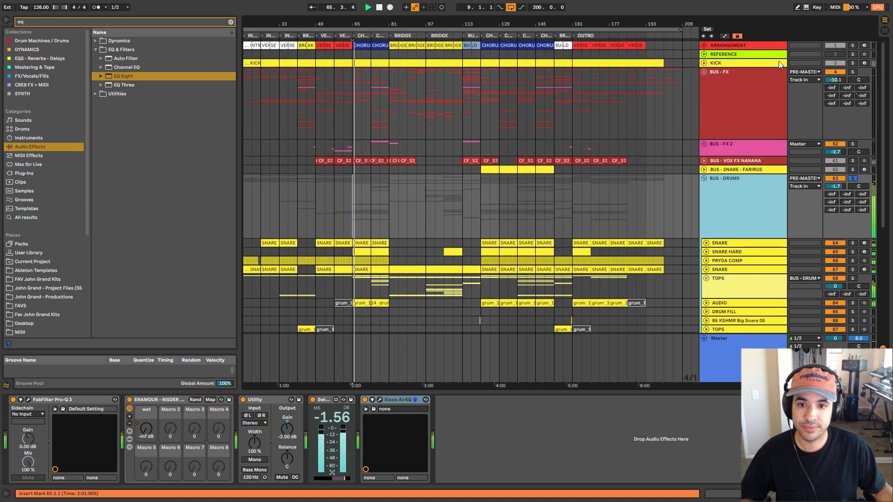
# Solo the KICK track along with the drums, listen to the chorus, and show the kick's Drum Rack.
pyautogui.keyDown('ctrl'); pyautogui.click(851, 64); pyautogui.keyUp('ctrl')
pyautogui.scroll(-5, 388, 190)
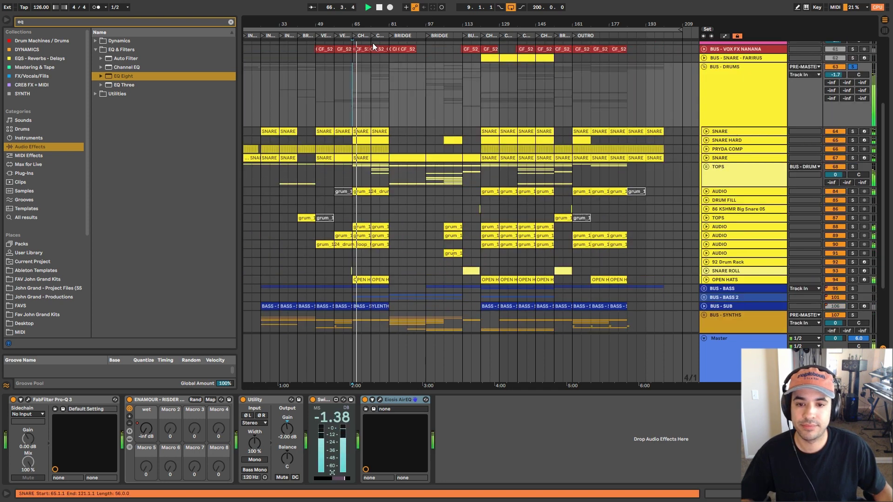
pyautogui.scroll(3, 351, 125)
pyautogui.scroll(5, 512, 126)
pyautogui.press('space')
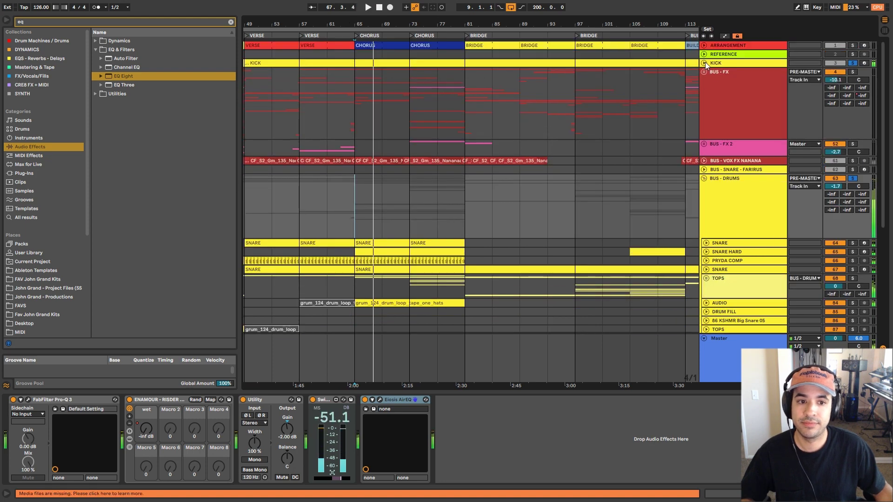
pyautogui.click(716, 62)
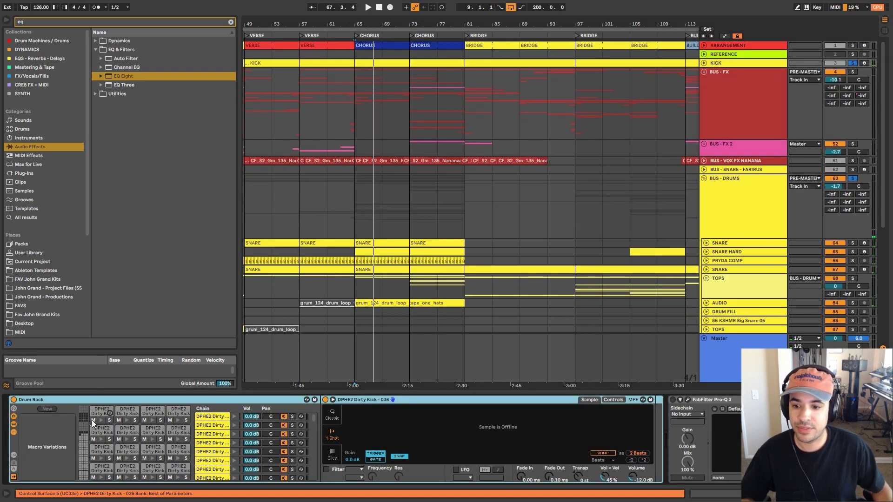
# Find the mau5_kick_58_F#m pad in the kick's Drum Rack and show its sample waveform.
pyautogui.scroll(5, 97, 439)
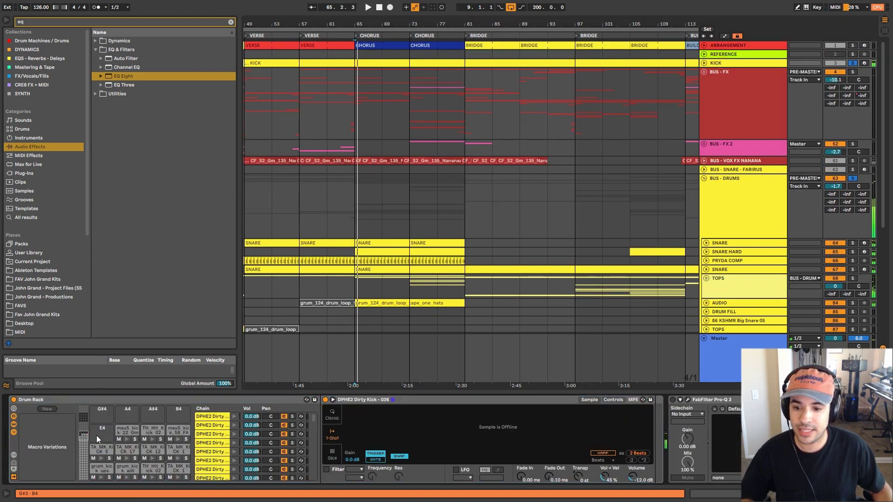
pyautogui.click(173, 432)
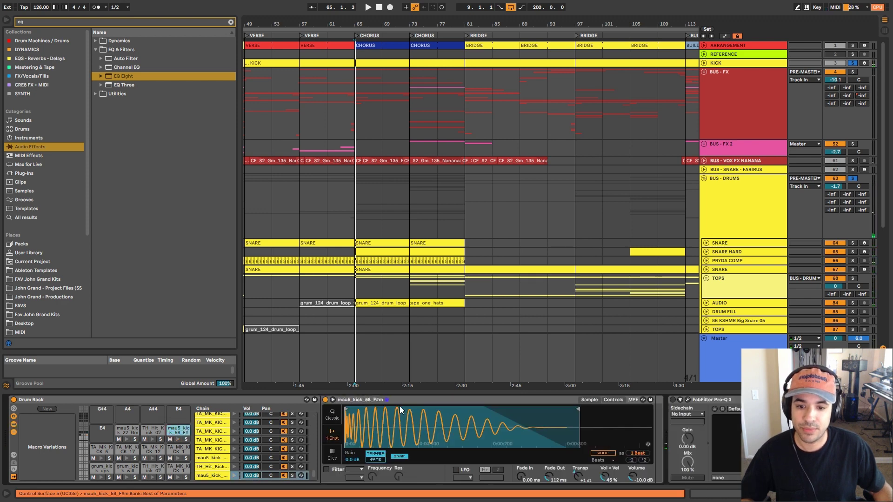
pyautogui.click(366, 403)
# Show the BUS - DRUMS devices during chorus playback, and listen to the KICK track soloed on its own with its Drum Rack shown.
pyautogui.click(736, 222)
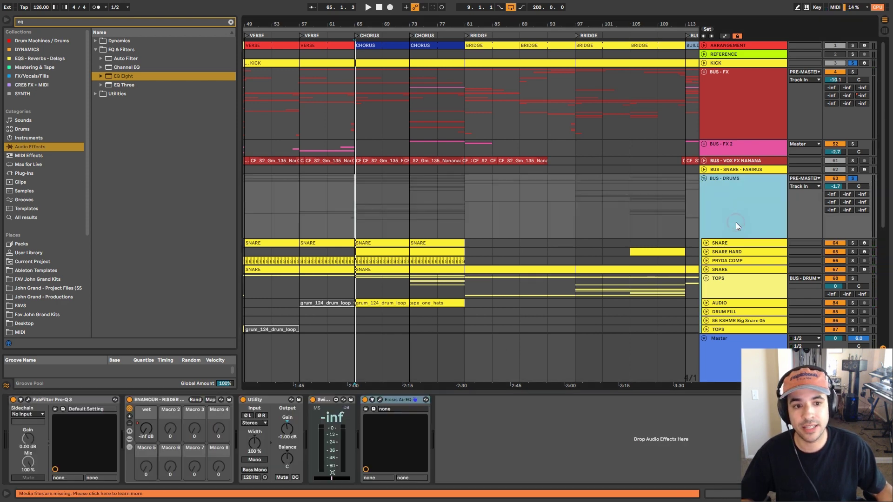
pyautogui.press('space')
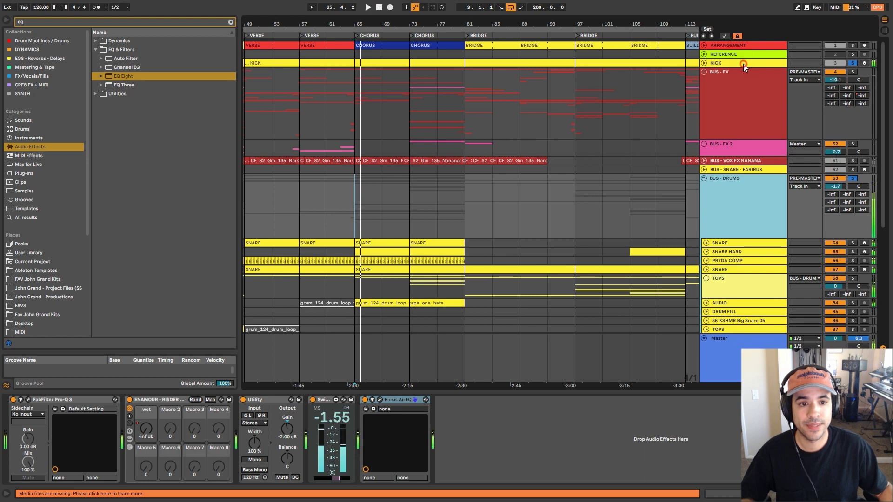
pyautogui.click(743, 64)
pyautogui.press('space')
pyautogui.press('space')
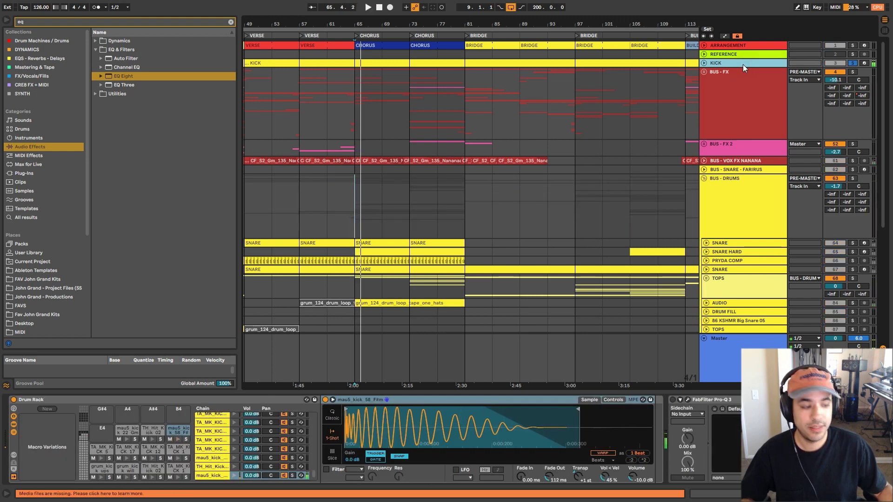
# Unfold the KICK track to show its MIDI pattern and play it from the chorus at bar 65.
pyautogui.click(377, 10)
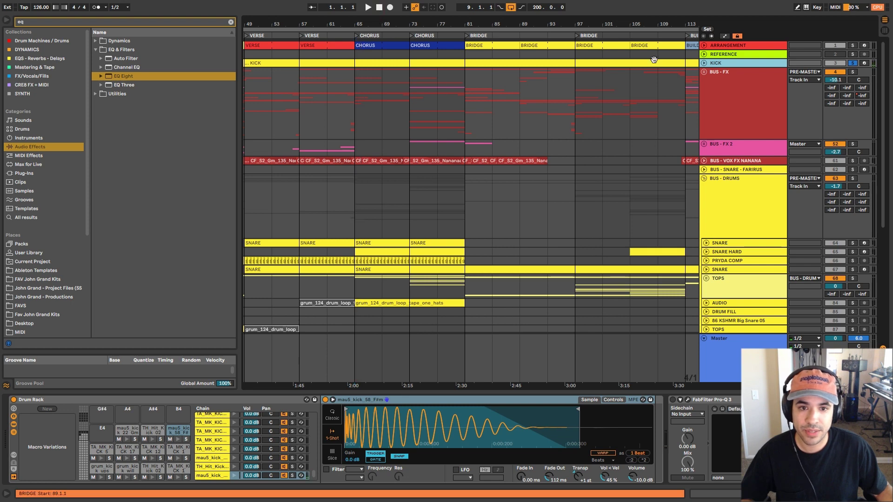
pyautogui.click(705, 62)
pyautogui.click(353, 85)
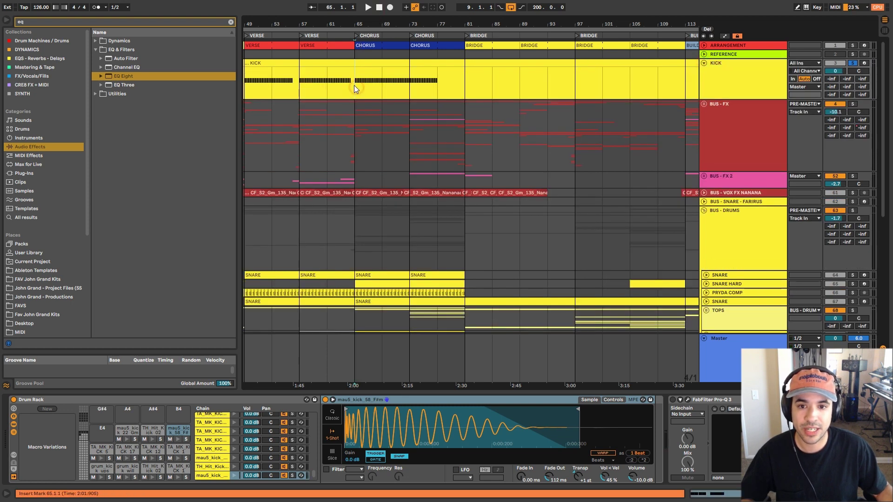
pyautogui.press('space')
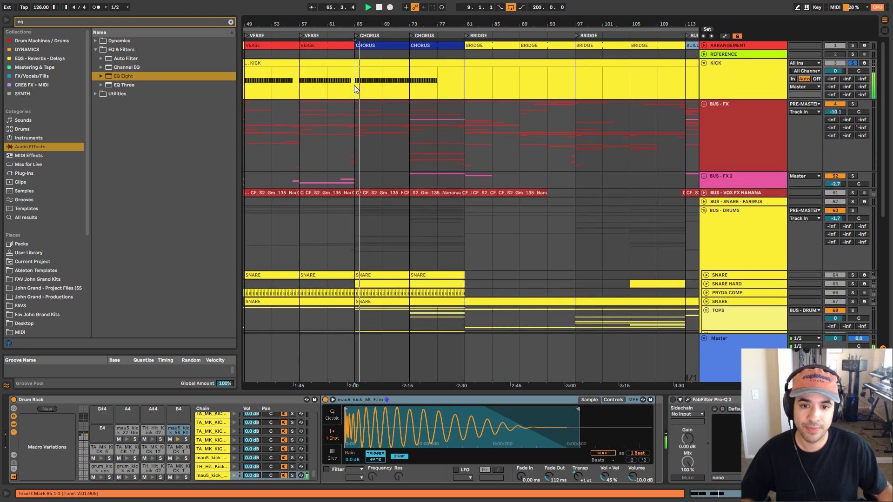
pyautogui.press('space')
# Solo the BUS - DRUMS group, show its devices, and play it from the chorus at bar 65.
pyautogui.moveTo(354, 24); pyautogui.dragTo(385, 10)
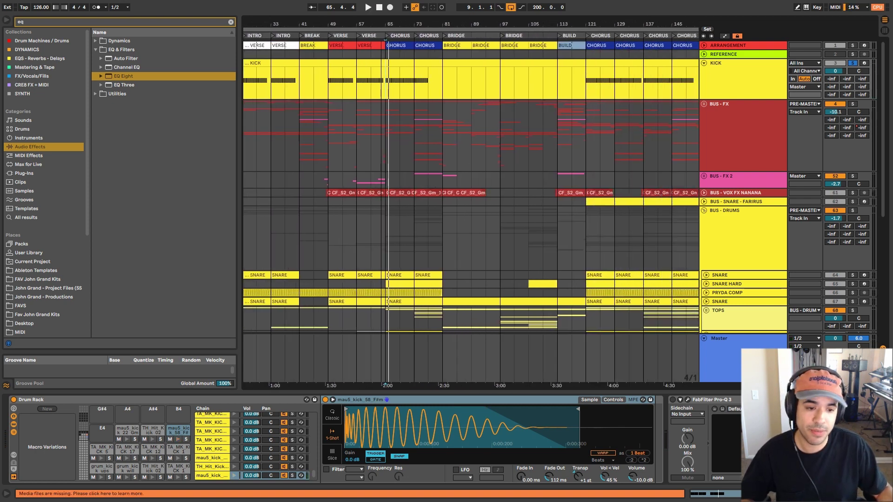
pyautogui.press('-')
pyautogui.click(728, 193)
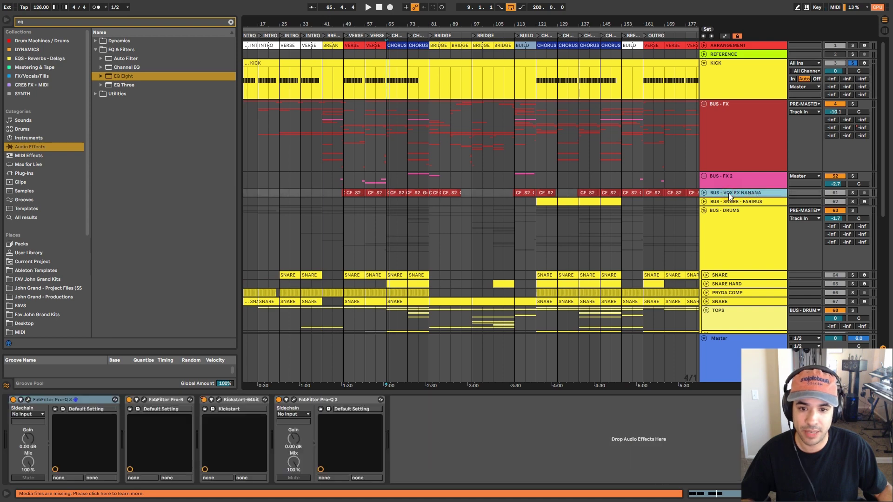
pyautogui.scroll(-3, 728, 194)
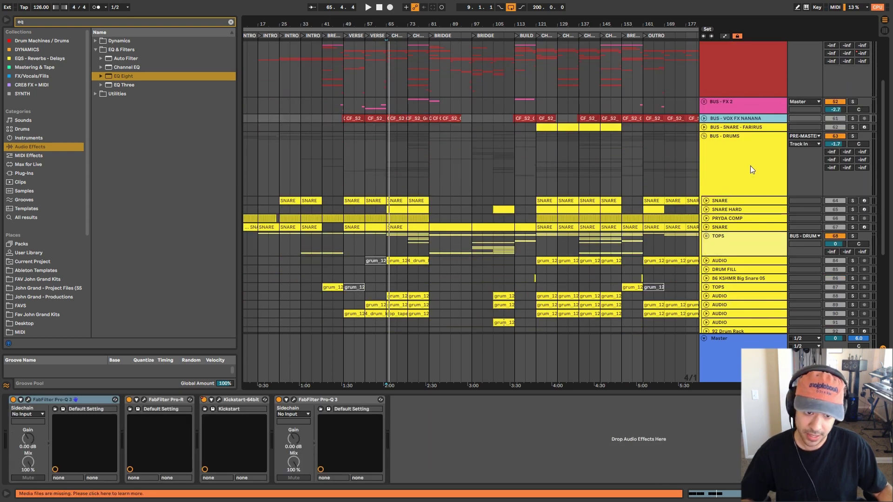
pyautogui.scroll(1, 790, 165)
pyautogui.click(853, 155)
pyautogui.click(759, 175)
pyautogui.scroll(2, 759, 175)
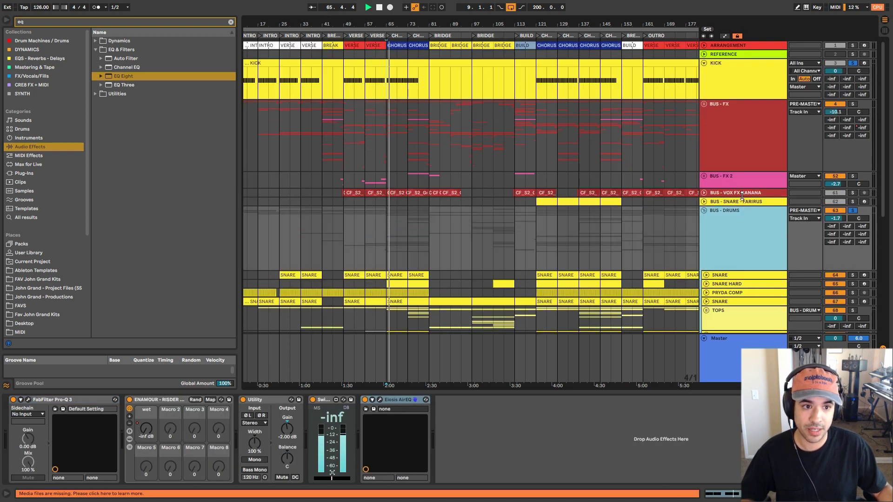
pyautogui.press('space')
pyautogui.scroll(-3, 522, 193)
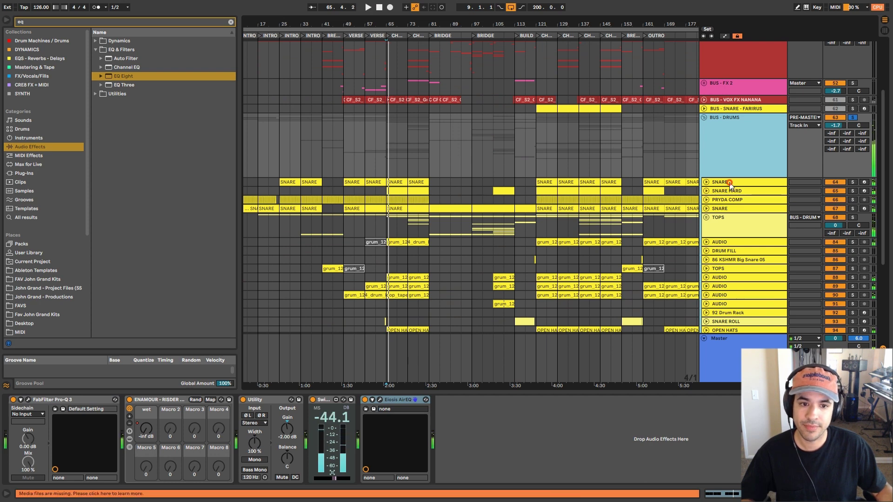
# Show the Drum Rack of the first SNARE track and inspect its DPHE2 Snare - 122 sample during playback.
pyautogui.click(729, 183)
pyautogui.press('space')
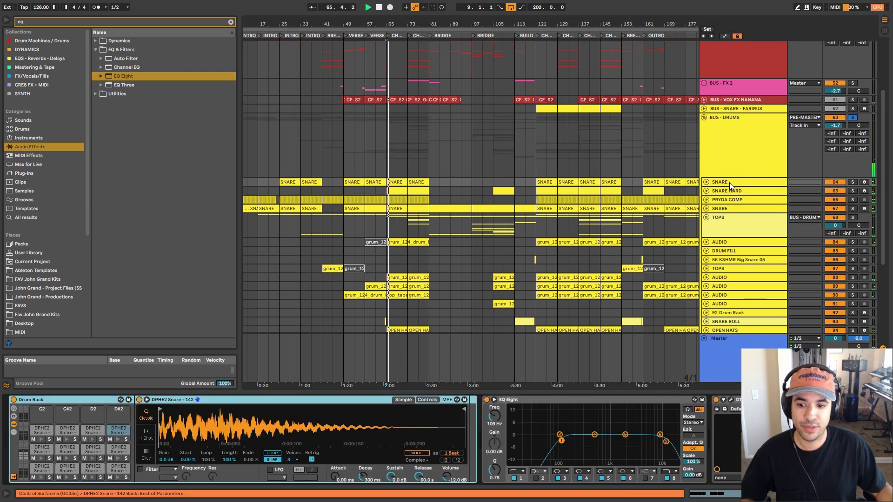
pyautogui.click(66, 433)
pyautogui.click(65, 439)
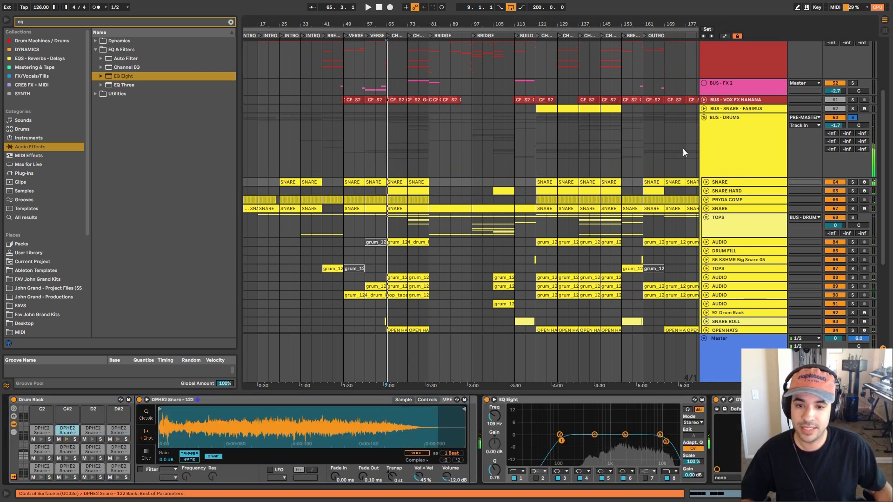
# Look over the drum group's PRYDA COMP and lower SNARE devices, and play the PRYDA COMP track soloed.
pyautogui.click(717, 147)
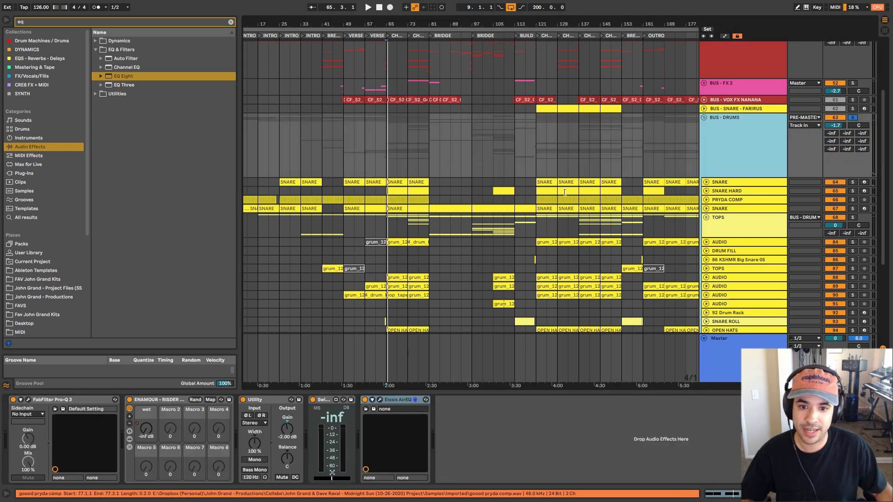
pyautogui.click(728, 199)
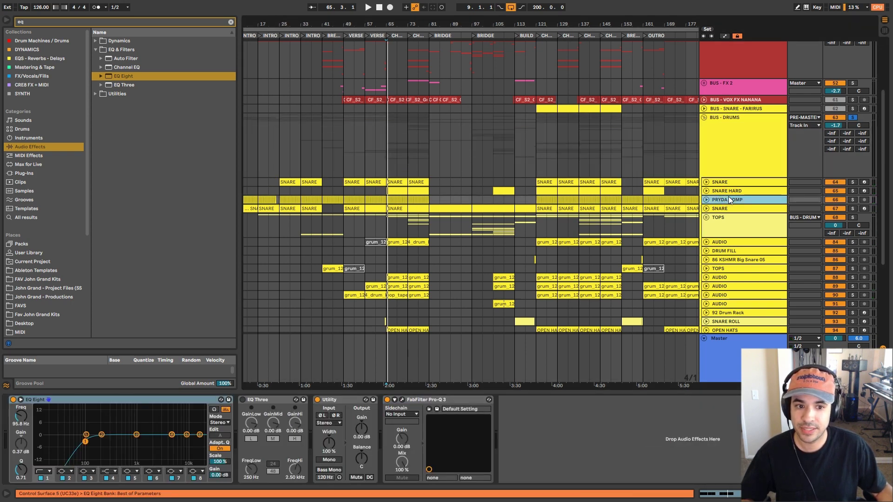
pyautogui.click(735, 210)
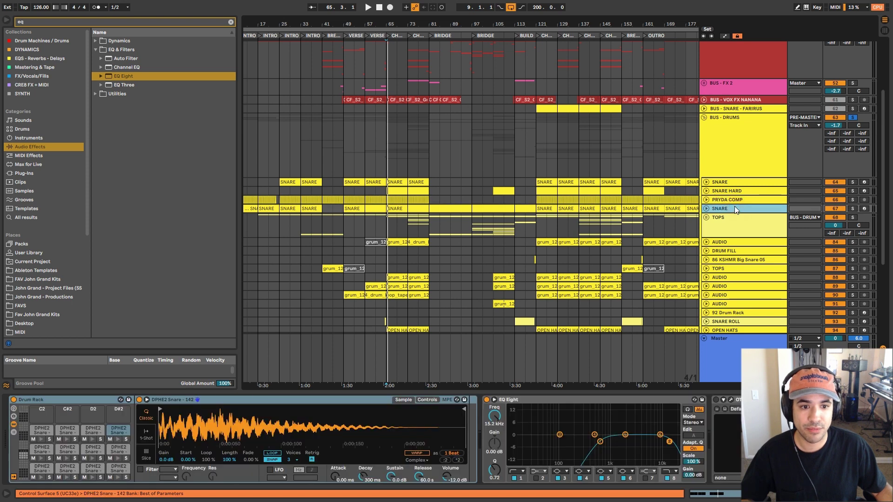
pyautogui.click(738, 199)
pyautogui.press('space')
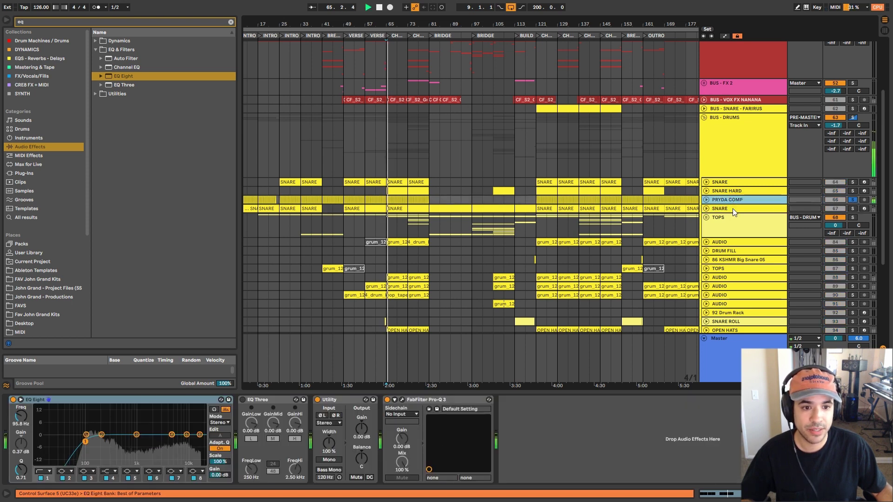
# Solo the SNARE track beneath PRYDA COMP and listen to it in the chorus.
pyautogui.click(732, 209)
pyautogui.press('space')
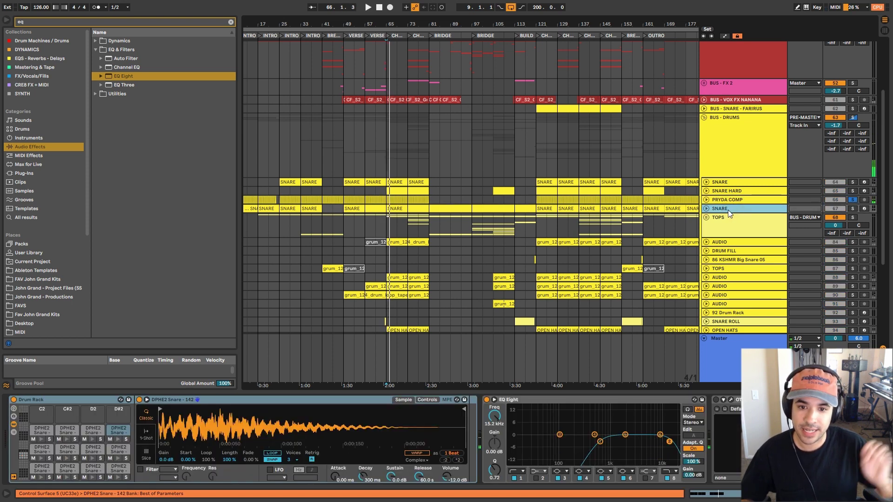
pyautogui.press('s')
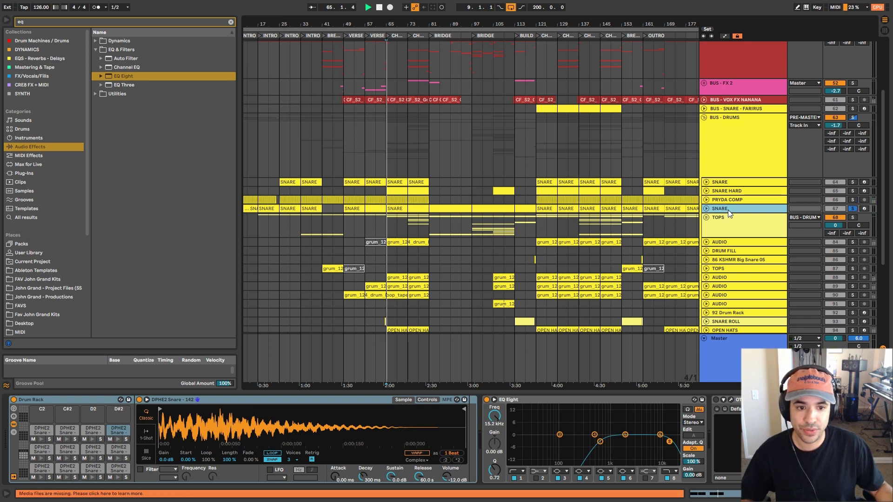
# Solo the TOPS group and play it from the chorus at bar 65.
pyautogui.click(727, 223)
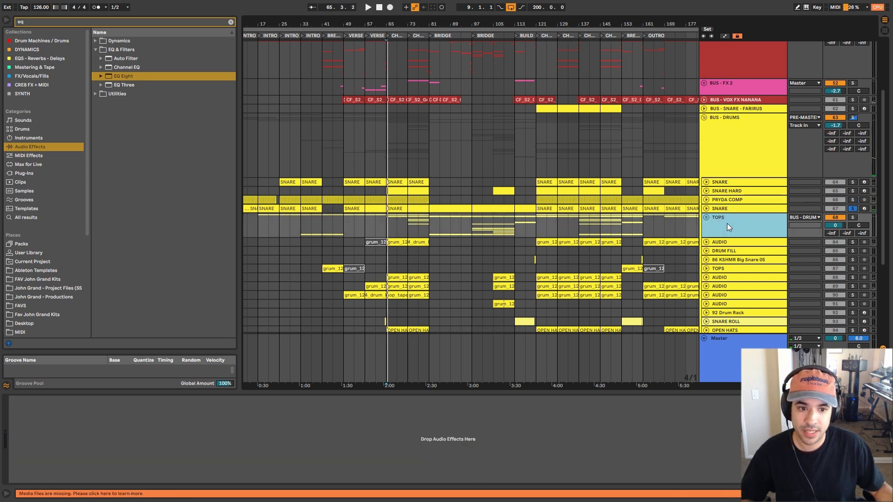
pyautogui.press('s')
pyautogui.press('space')
pyautogui.scroll(-2, 726, 223)
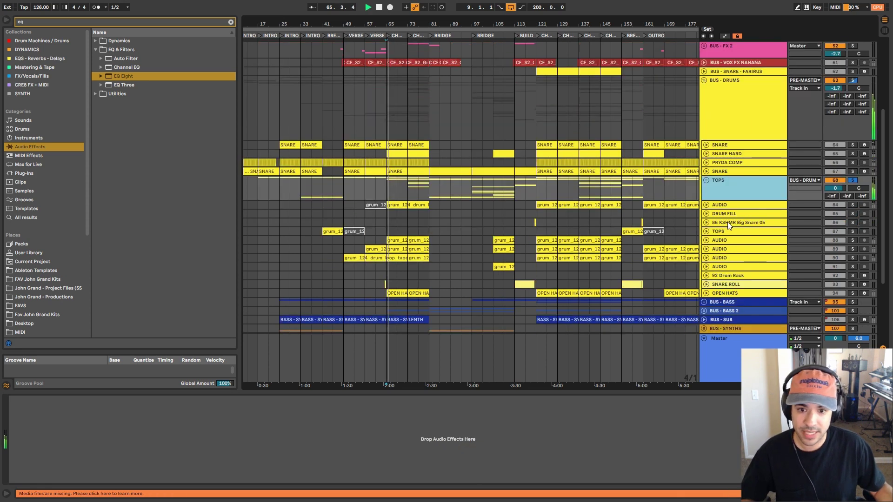
# Play the AUDIO track below the TOPS group soloed, and solo the separate TOPS track.
pyautogui.click(732, 204)
pyautogui.press('space')
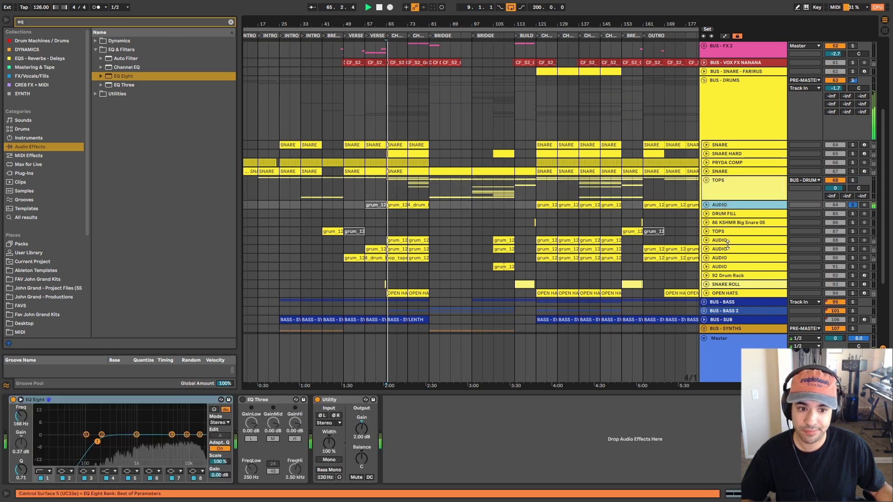
pyautogui.click(729, 234)
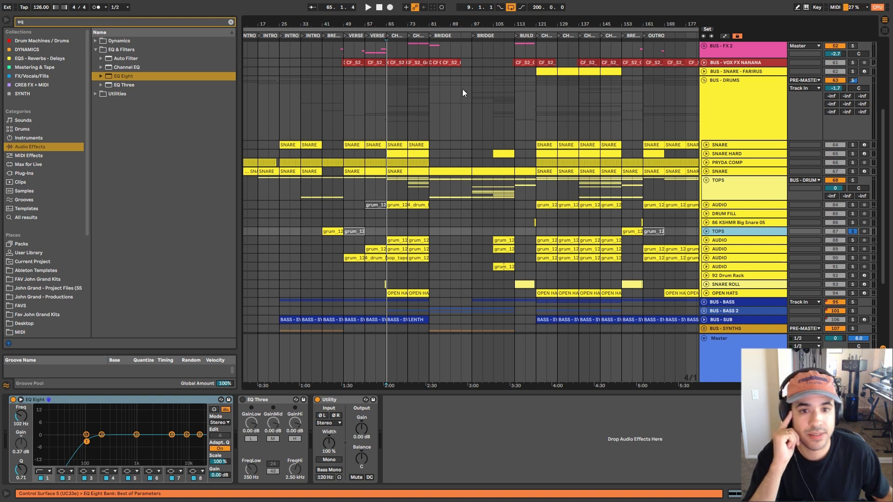
# Show the full arrangement and unfold the OPEN HATS track to view its pattern.
pyautogui.moveTo(482, 25); pyautogui.dragTo(482, 13)
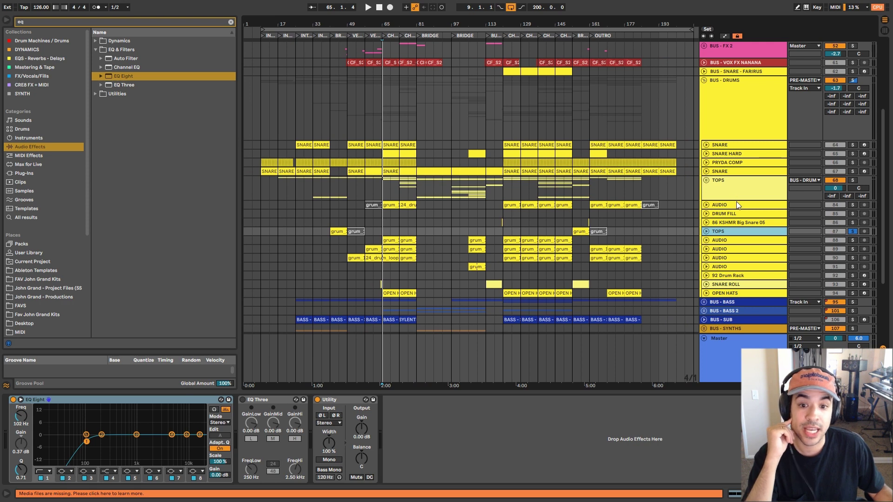
pyautogui.scroll(-3, 737, 205)
pyautogui.click(706, 238)
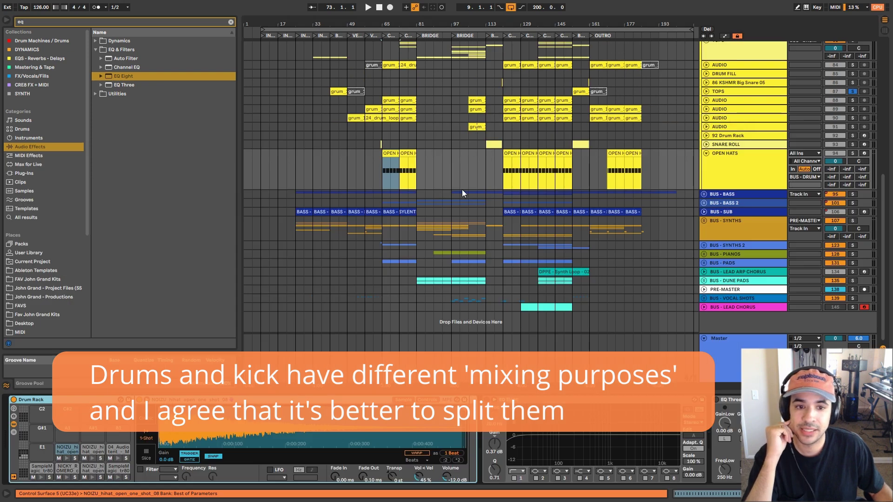
# Collapse the BUS - DRUMS group and start playback from the later chorus at bar 137.
pyautogui.scroll(9, 573, 171)
pyautogui.click(705, 120)
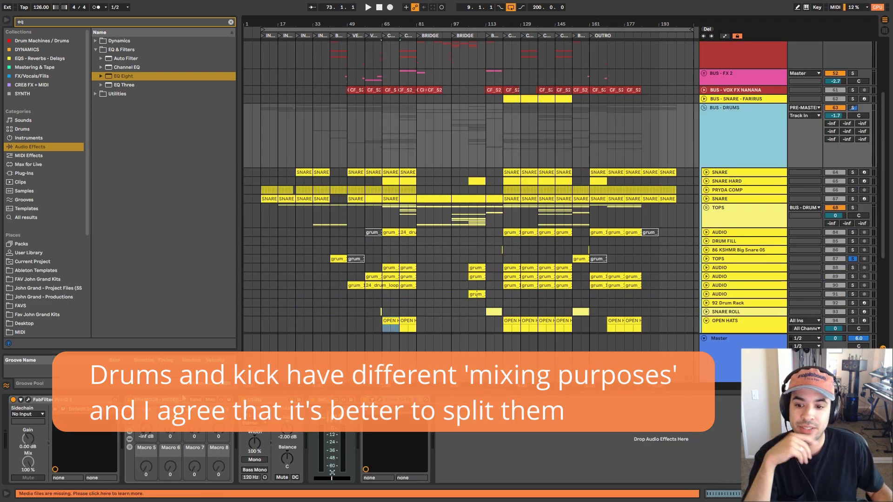
pyautogui.click(703, 108)
pyautogui.click(503, 125)
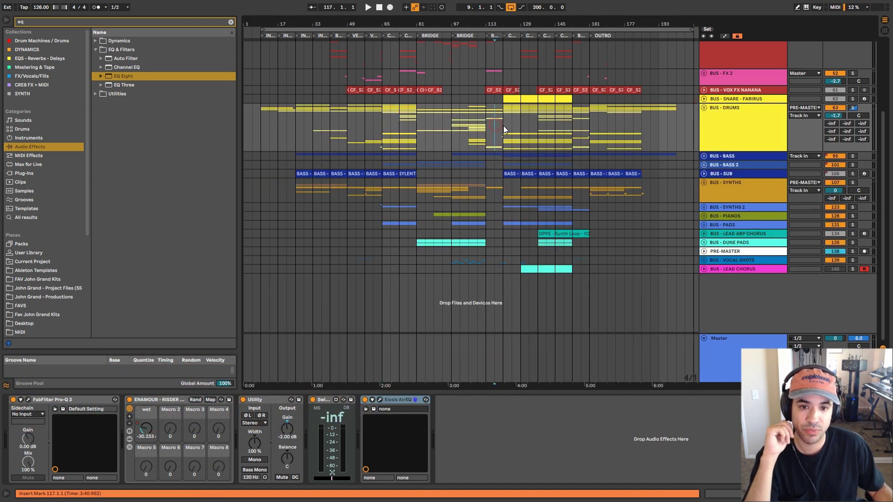
pyautogui.click(539, 122)
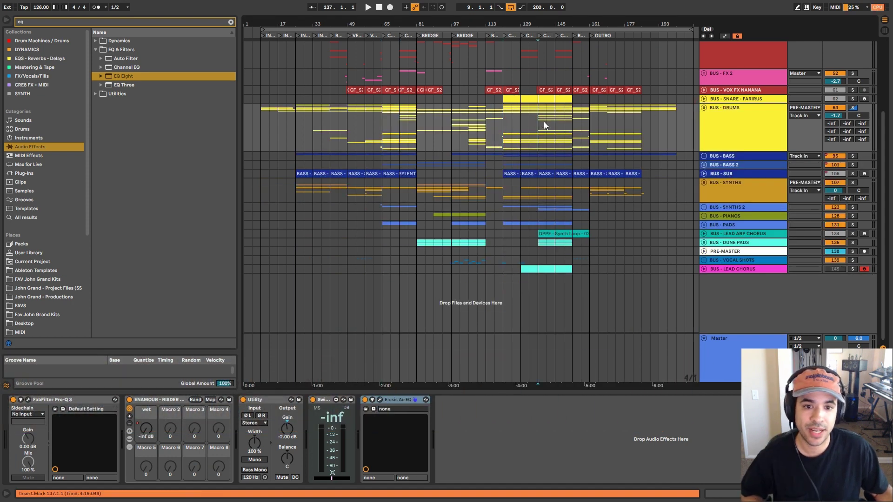
pyautogui.press('space')
# Solo the KICK track and the BUS - DRUMS group, listen to the later chorus, and show the drum bus devices.
pyautogui.scroll(5, 865, 95)
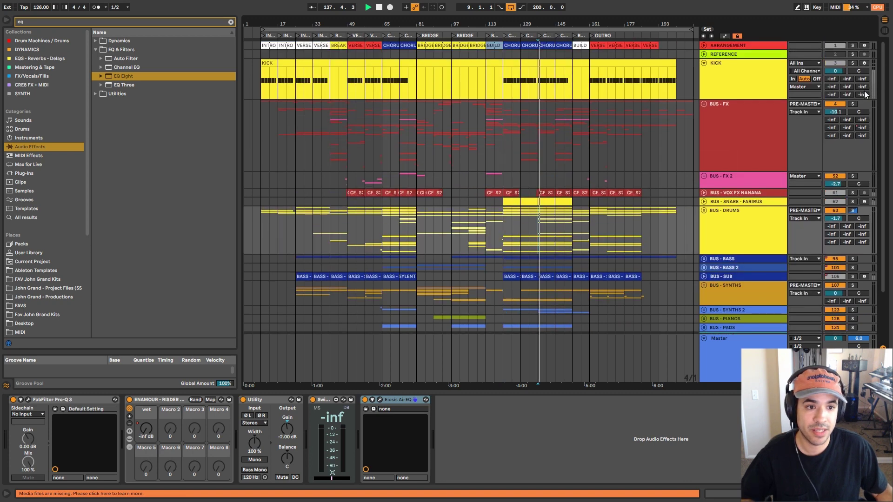
pyautogui.scroll(-3, 761, 188)
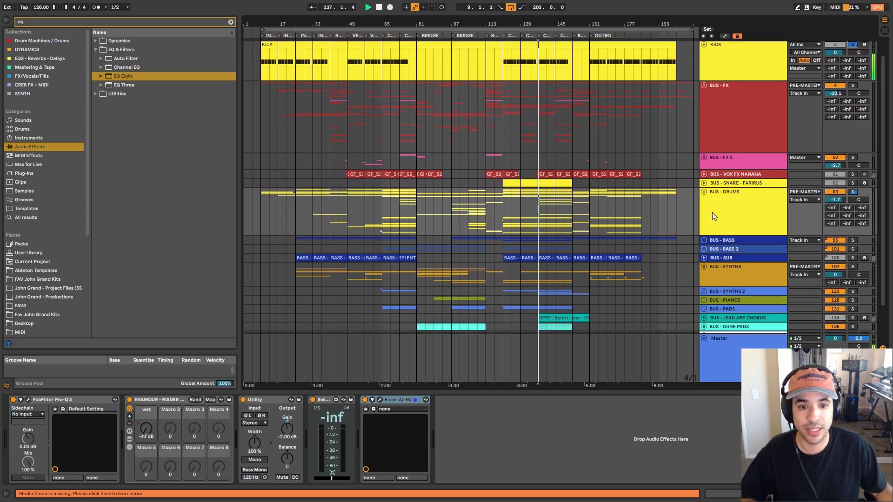
pyautogui.click(852, 155)
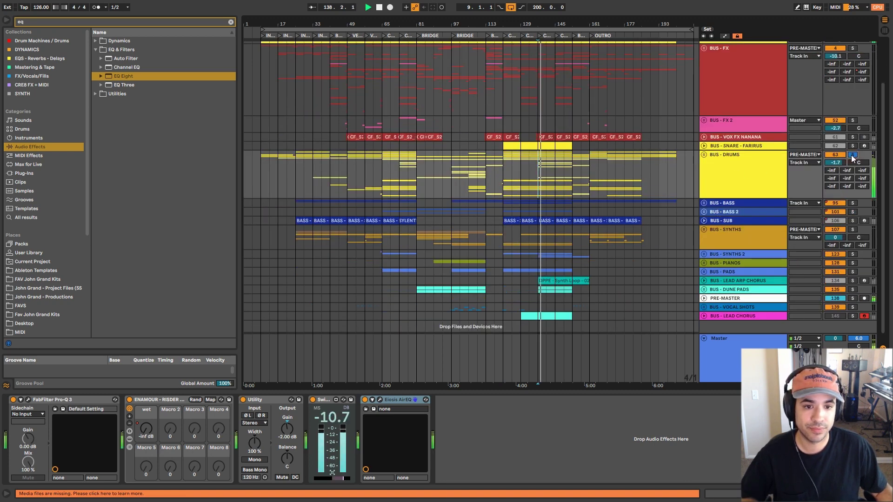
pyautogui.click(744, 173)
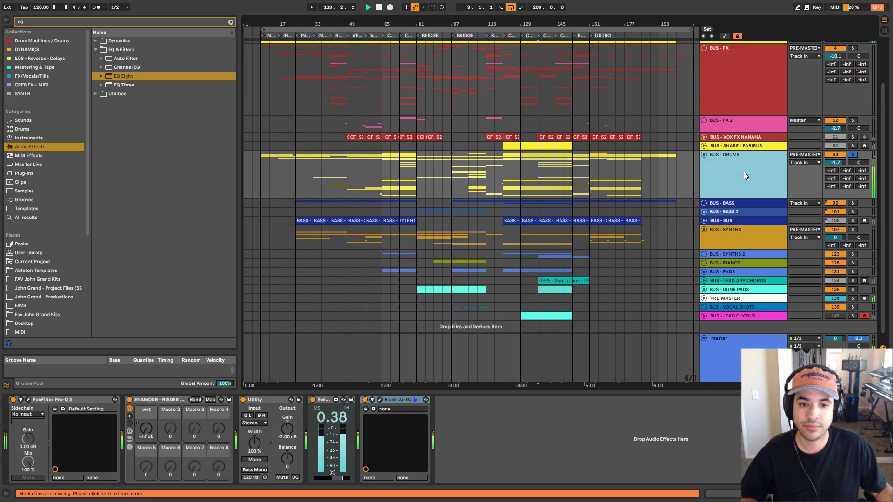
# Show the devices of the BUS - SNARE - FARIRUS track and unfold it to view its pattern.
pyautogui.click(738, 147)
pyautogui.click(704, 146)
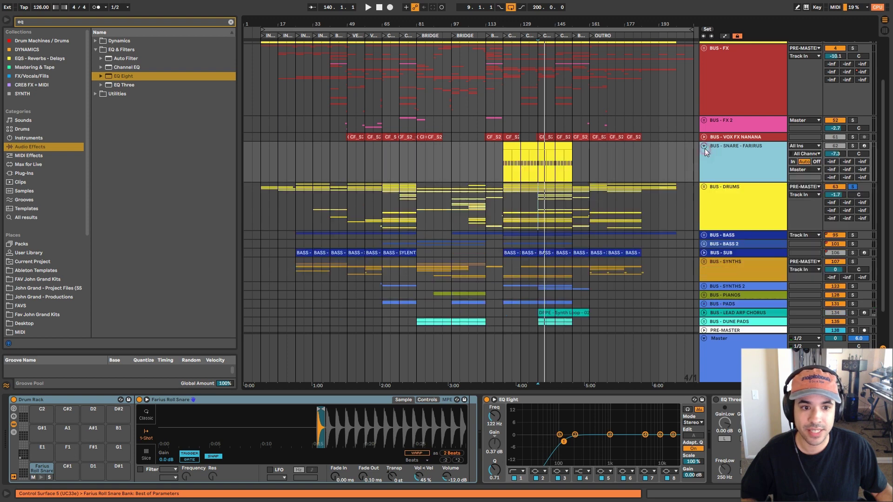
# Play the chorus from bar 121 with the BUS - SNARE - FARIRUS track soloed, comparing the drums with and without it.
pyautogui.moveTo(508, 28); pyautogui.dragTo(419, 24)
pyautogui.click(370, 160)
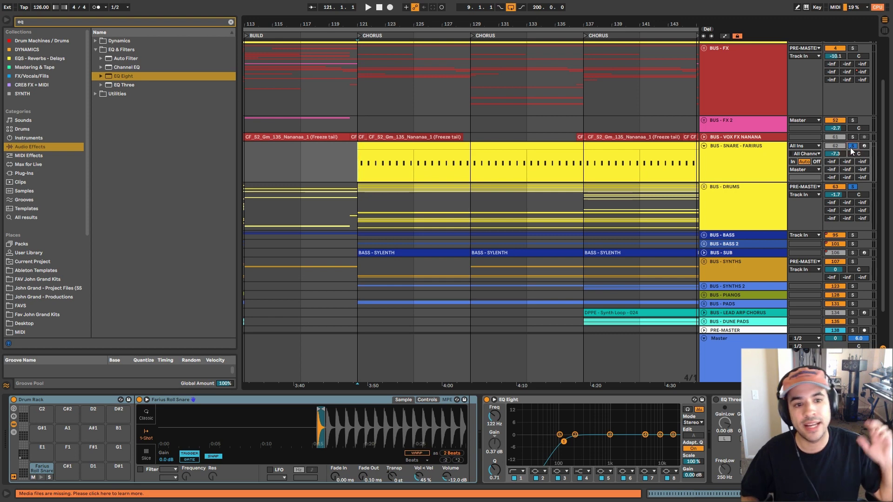
pyautogui.press('space')
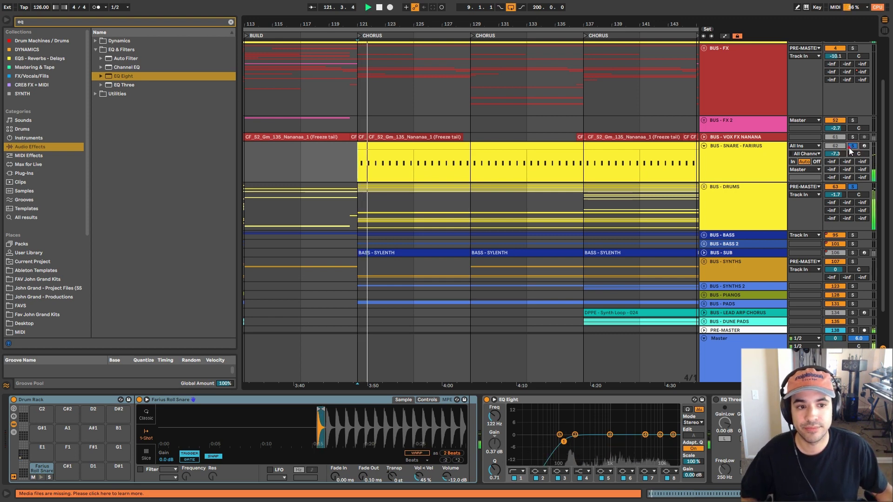
pyautogui.click(849, 147)
pyautogui.click(849, 147)
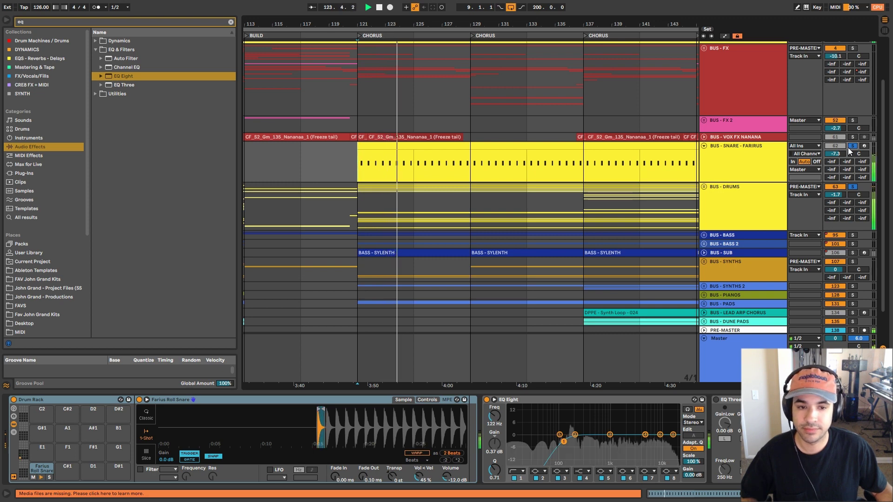
pyautogui.press('space')
# Select all tracks and fold the unfolded BUS - SNARE - FARIRUS track.
pyautogui.click(759, 155)
pyautogui.hotkey('ctrl', 'a')
pyautogui.press('u')
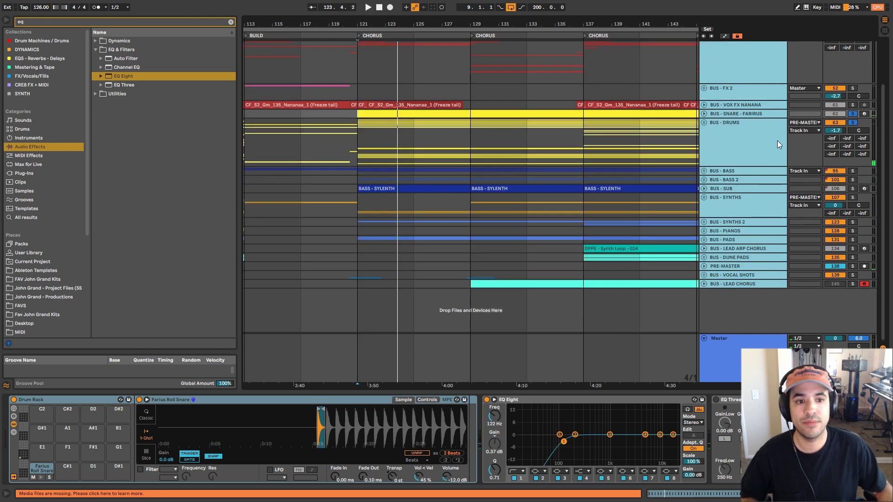
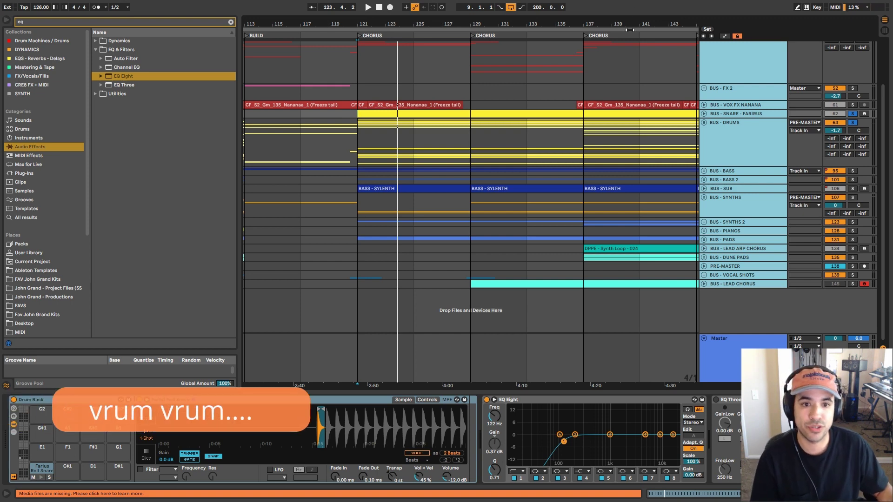
# Show the full arrangement and unfold the BUS - FX group into its individual tracks.
pyautogui.moveTo(627, 22); pyautogui.dragTo(627, 4)
pyautogui.click(613, 145)
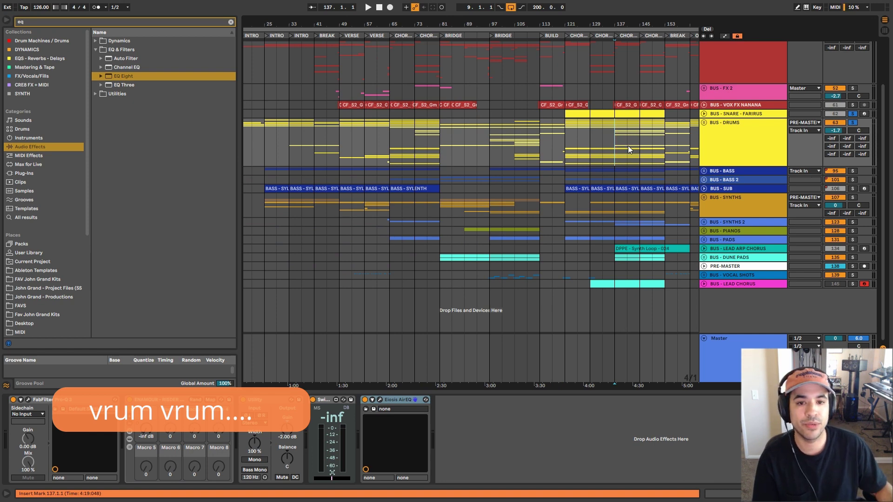
pyautogui.click(396, 66)
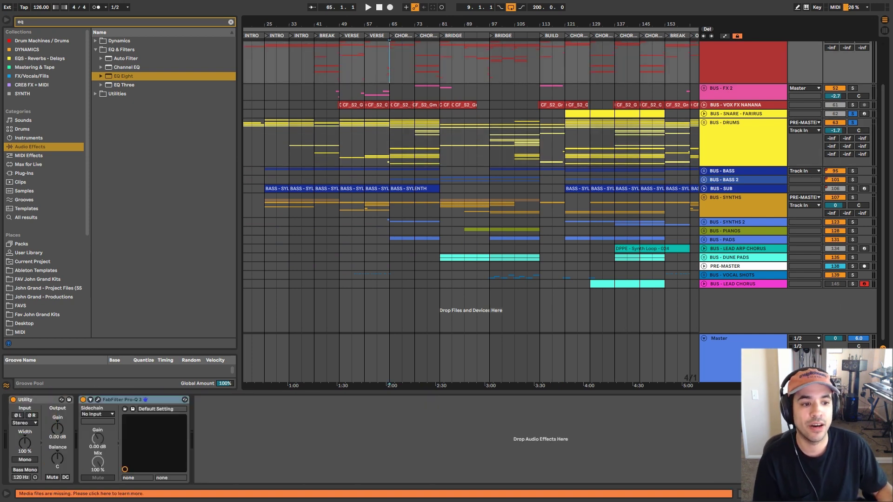
pyautogui.scroll(5, 697, 158)
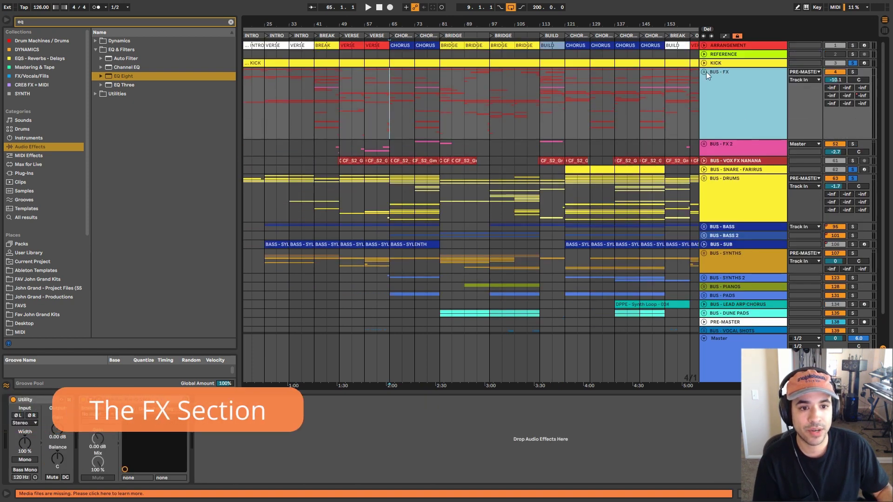
pyautogui.click(705, 72)
pyautogui.moveTo(467, 26); pyautogui.dragTo(430, 25)
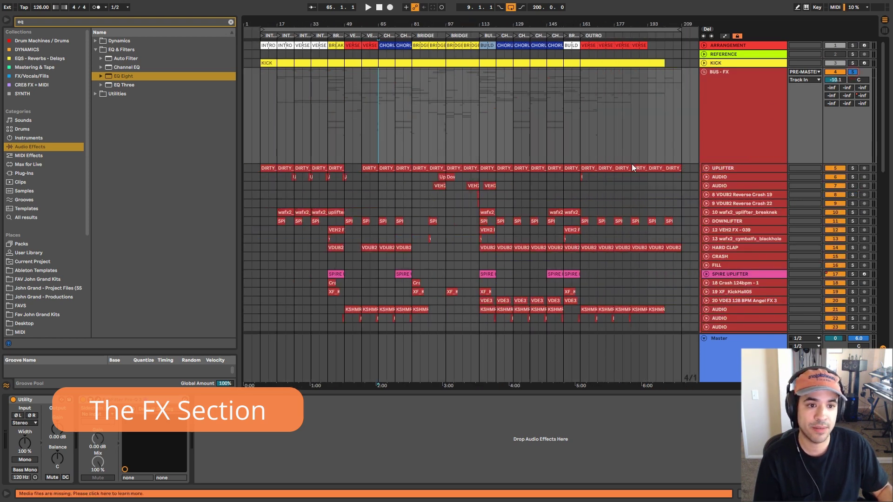
# Look through all the tracks inside the BUS - FX group and play the break briefly from bar 41.
pyautogui.scroll(-5, 542, 166)
pyautogui.scroll(2, 542, 164)
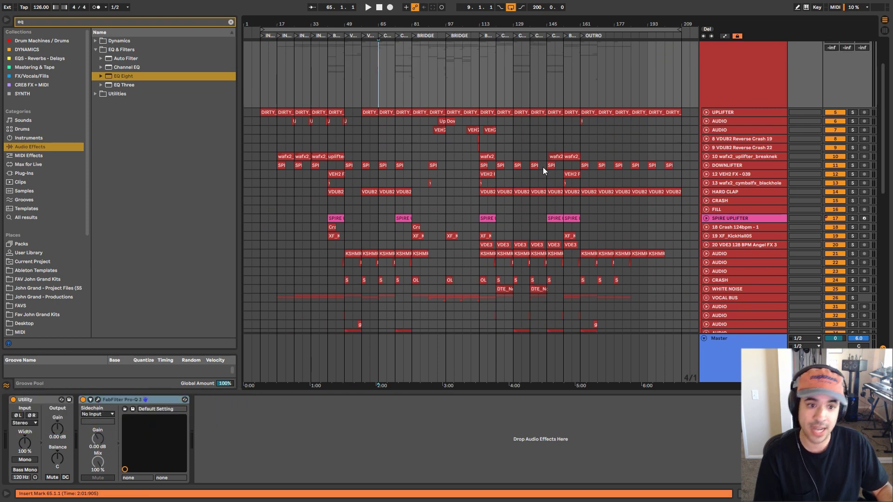
pyautogui.scroll(-7, 544, 166)
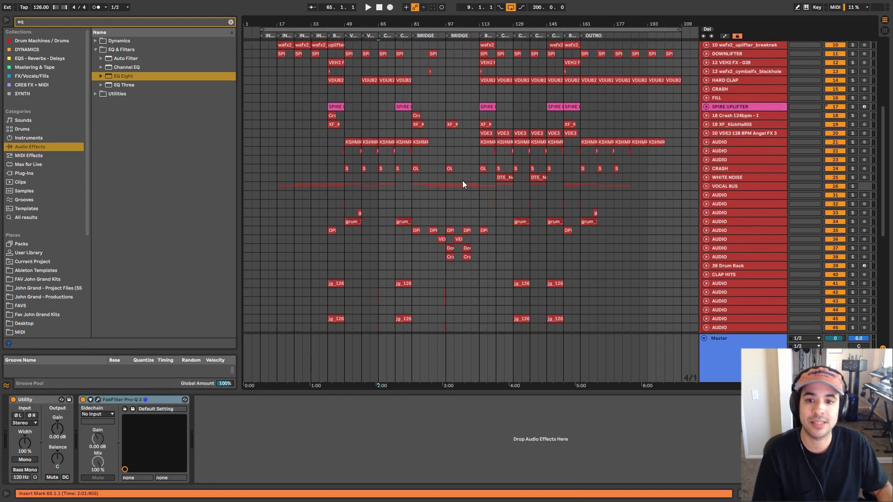
pyautogui.click(326, 160)
pyautogui.press('space')
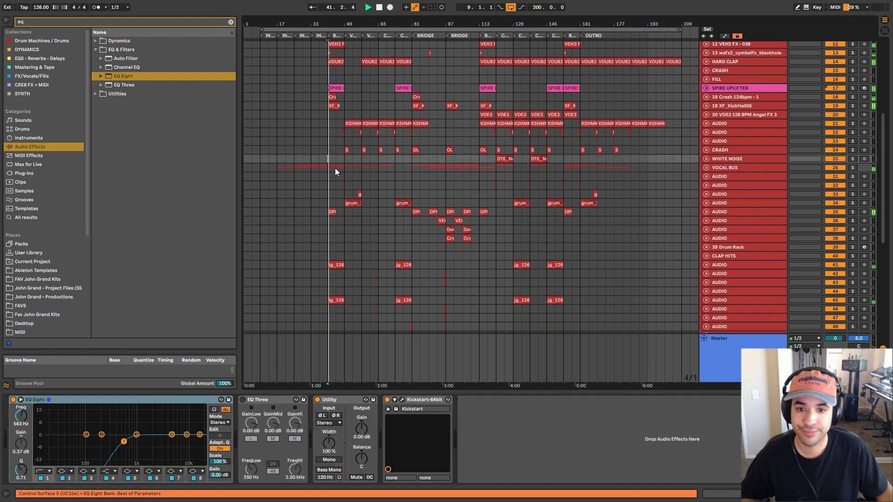
pyautogui.press('space')
pyautogui.scroll(-7, 579, 222)
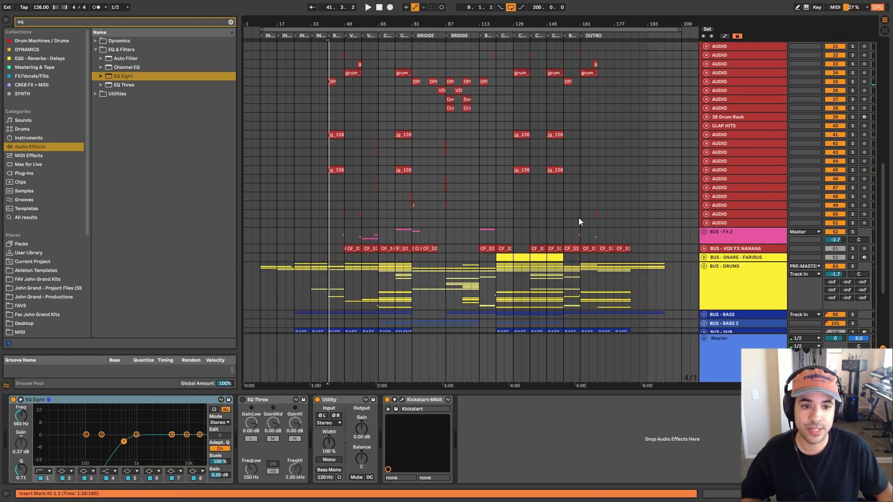
pyautogui.scroll(12, 578, 218)
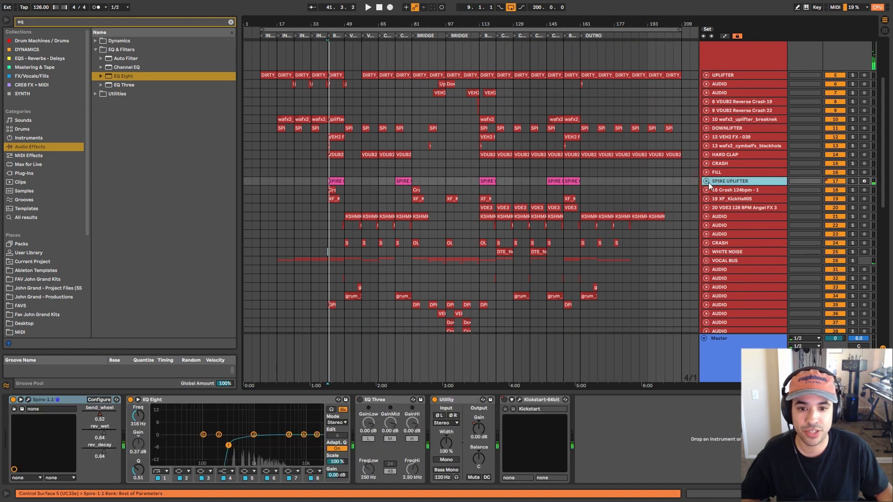
# Unfold the SPIRE UPLIFTER track, solo it, and play the break from bar 41.
pyautogui.click(706, 181)
pyautogui.moveTo(333, 22); pyautogui.dragTo(333, 100)
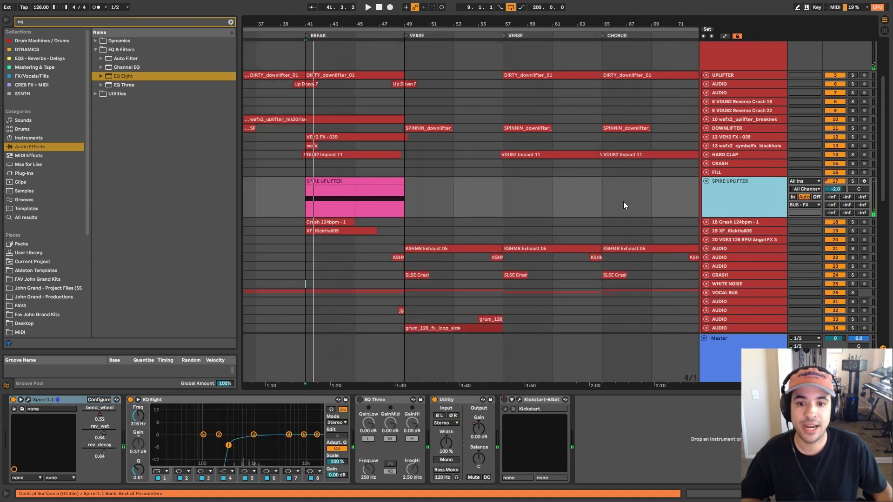
pyautogui.doubleClick(751, 199)
pyautogui.click(852, 182)
pyautogui.press('space')
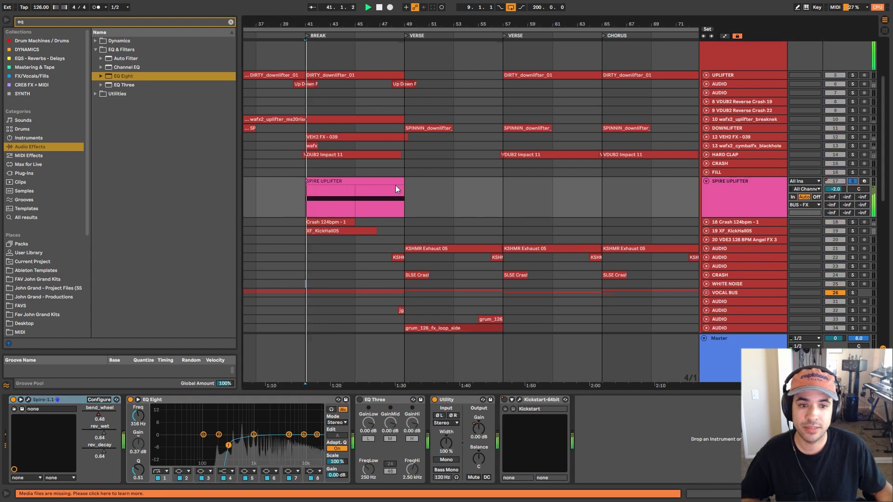
# Select the SPIRE UPLIFTER clip at bar 41 and show the automation lanes, inspecting the bend wheel curve.
pyautogui.click(359, 180)
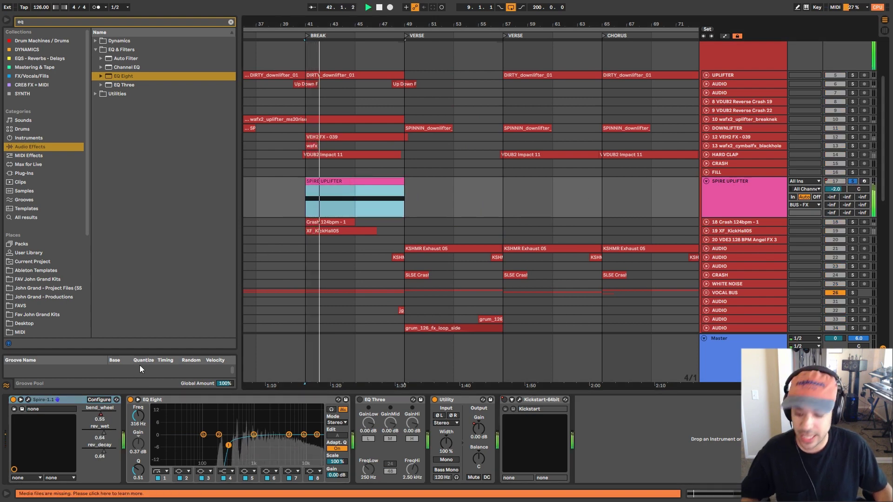
pyautogui.press('a')
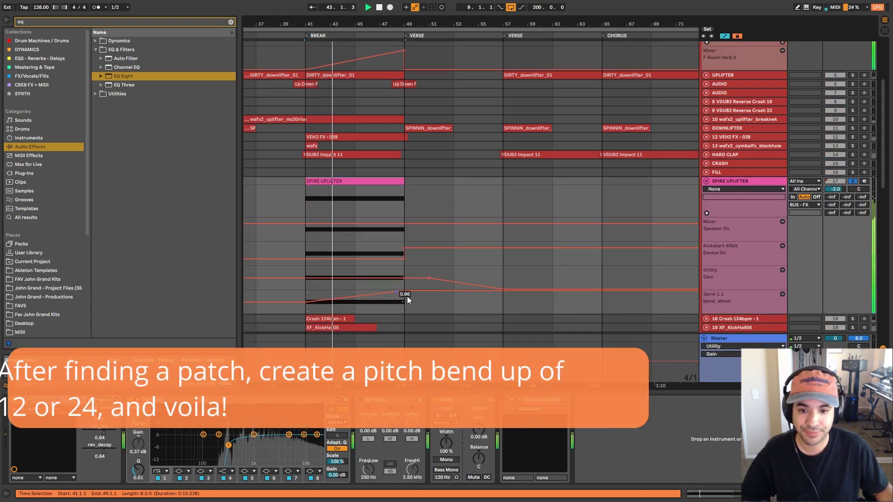
pyautogui.moveTo(303, 303)
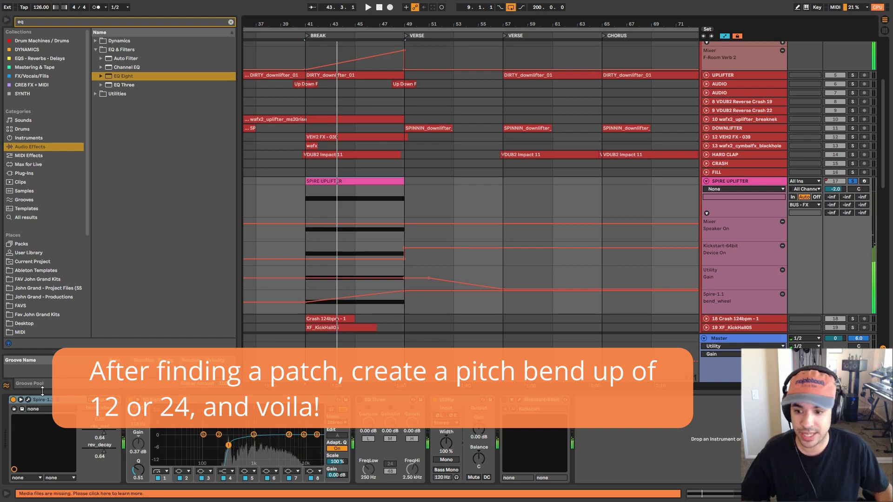
# Open the track's Spire synth, demonstrate its pitch wheel, view the bender's upward range choices, and close the plug-in.
pyautogui.click(28, 400)
pyautogui.moveTo(125, 143); pyautogui.dragTo(776, 67)
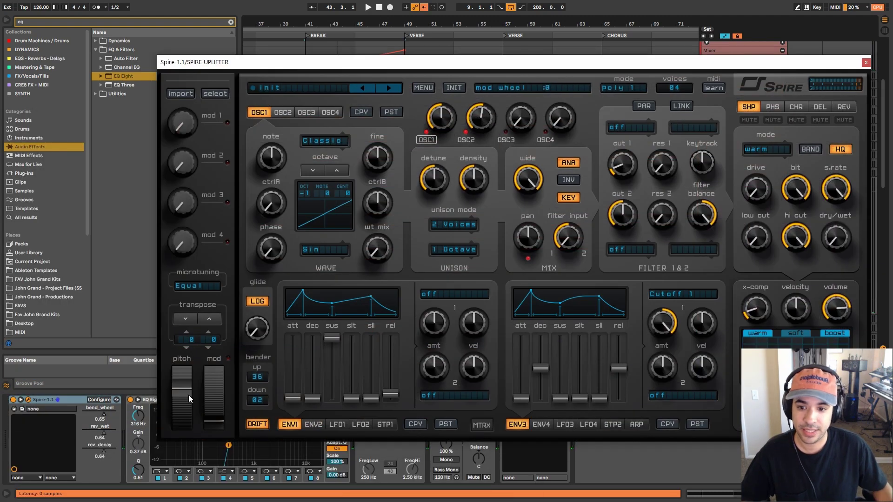
pyautogui.moveTo(182, 423); pyautogui.dragTo(194, 339)
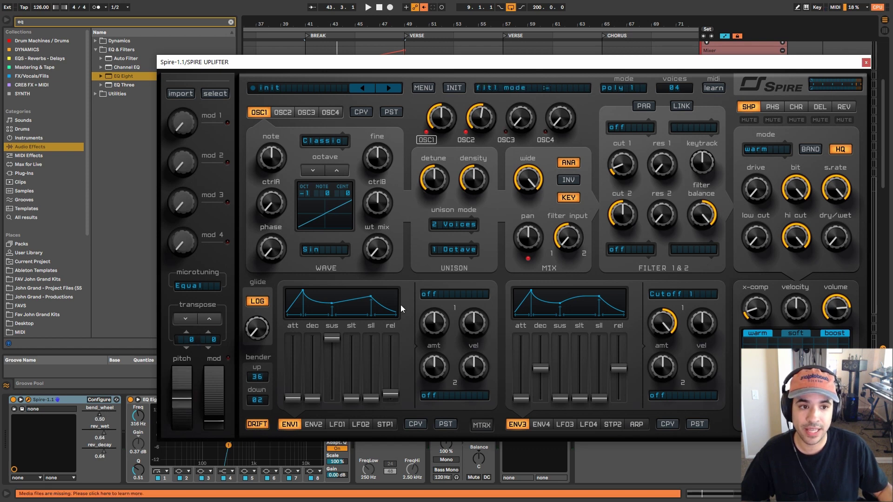
pyautogui.click(258, 377)
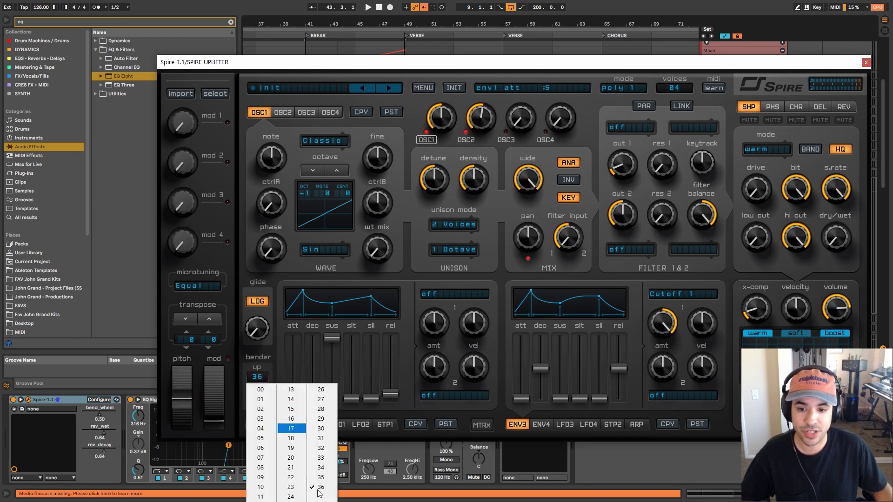
pyautogui.click(865, 62)
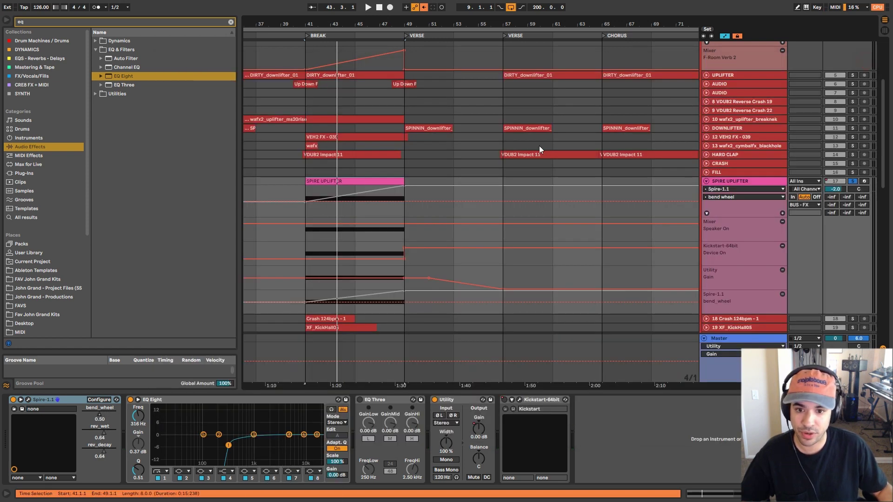
# Re-enable the overridden automation and play the SPIRE UPLIFTER track from bar 45.
pyautogui.click(424, 7)
pyautogui.click(361, 306)
pyautogui.press('space')
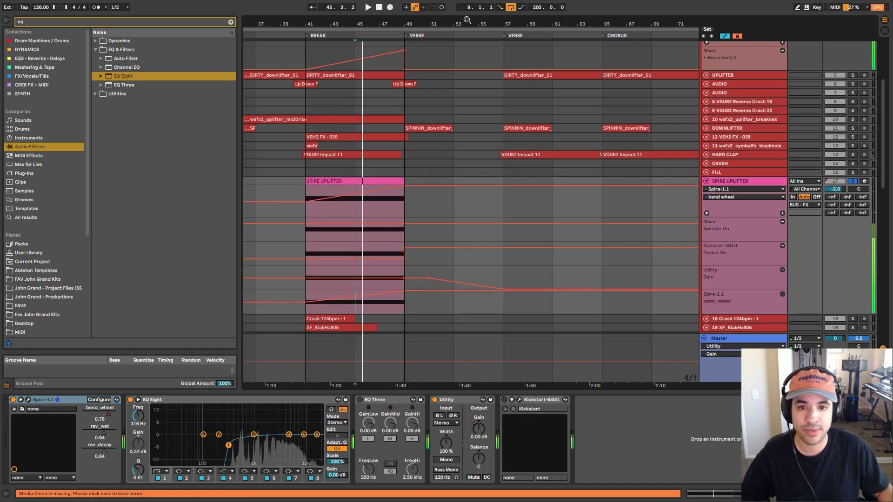
# Mark bars 49 to 57 in the uplifter's bend wheel lane, and play from bar 45 into the following verse.
pyautogui.moveTo(467, 20); pyautogui.dragTo(362, 9)
pyautogui.moveTo(323, 298); pyautogui.dragTo(388, 302)
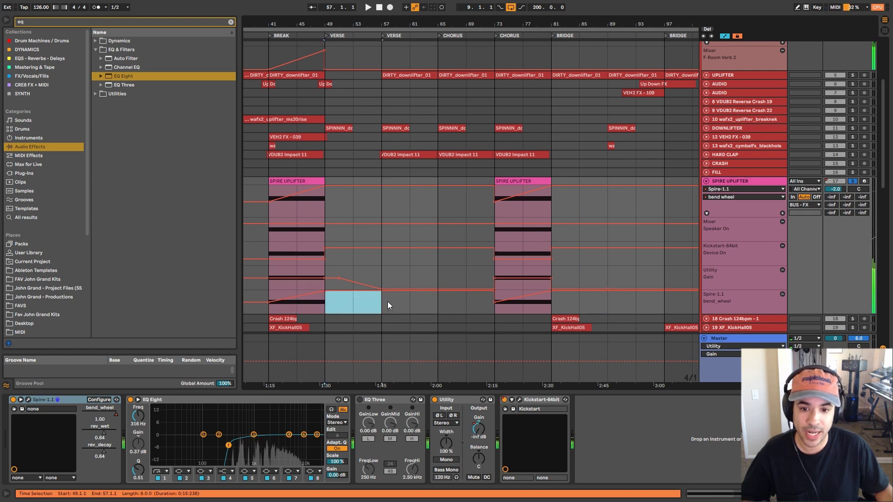
pyautogui.click(321, 308)
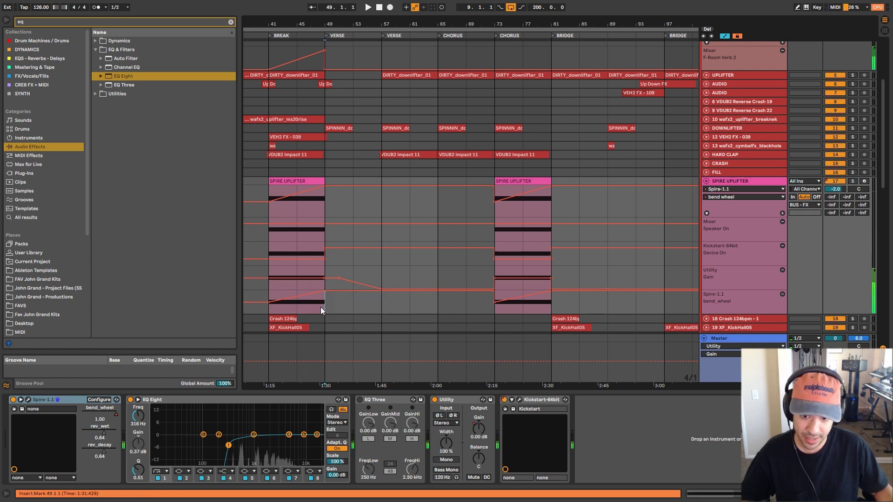
pyautogui.click(297, 308)
pyautogui.press('space')
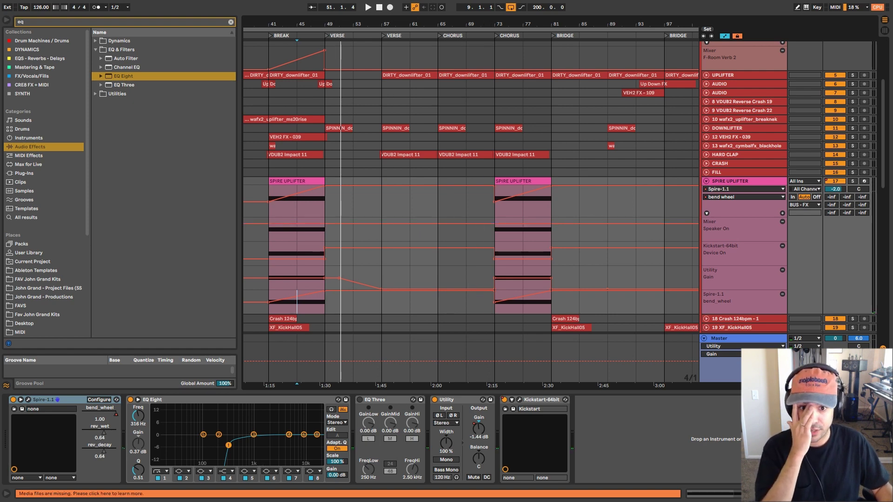
# Show the full arrangement with automation hidden and fold the SPIRE UPLIFTER track.
pyautogui.moveTo(482, 25); pyautogui.dragTo(399, 1)
pyautogui.click(710, 182)
pyautogui.click(707, 181)
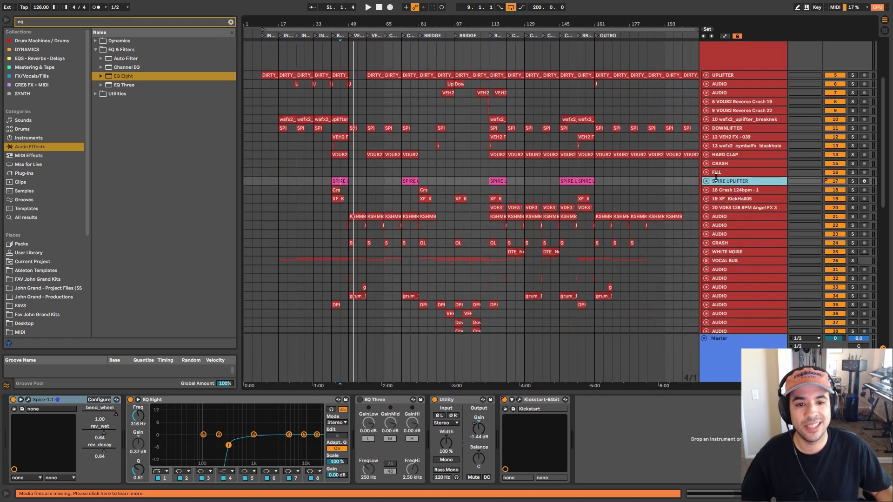
# Unfold the VOCAL BUS group inside the FX group and listen to its vox loops in the break from bar 41.
pyautogui.click(711, 261)
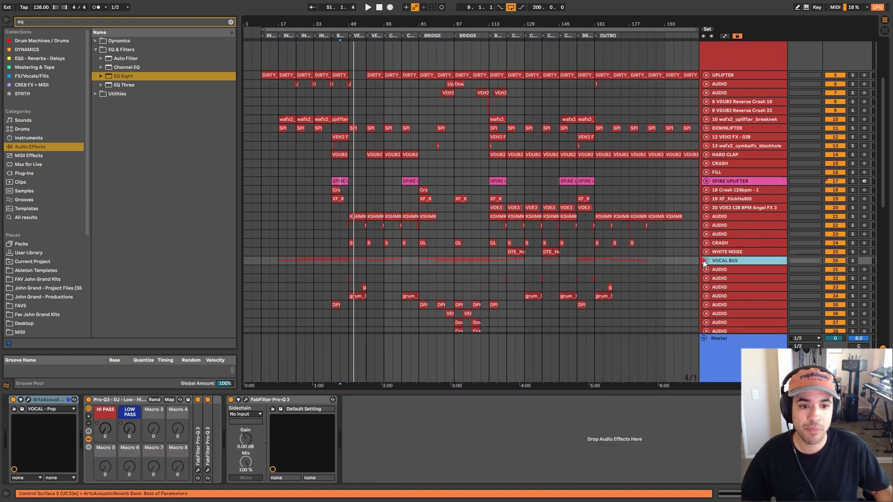
pyautogui.click(705, 261)
pyautogui.scroll(-1, 471, 240)
pyautogui.scroll(-5, 471, 241)
pyautogui.click(445, 182)
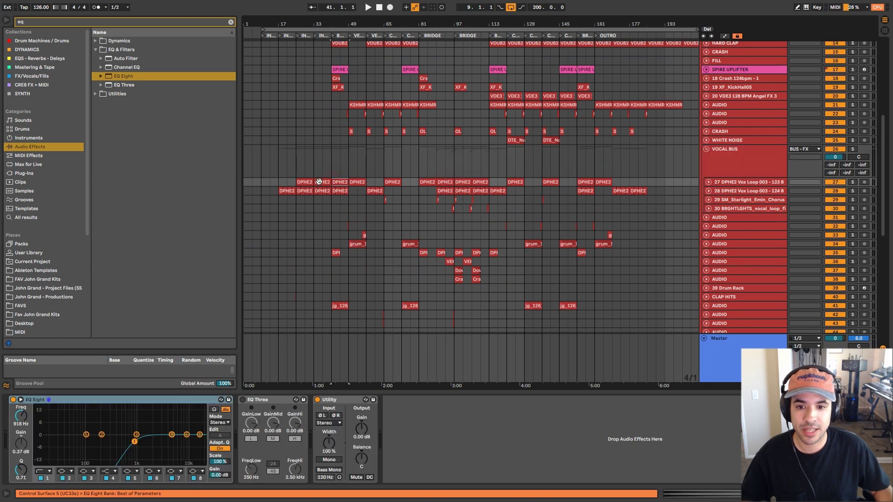
pyautogui.press('space')
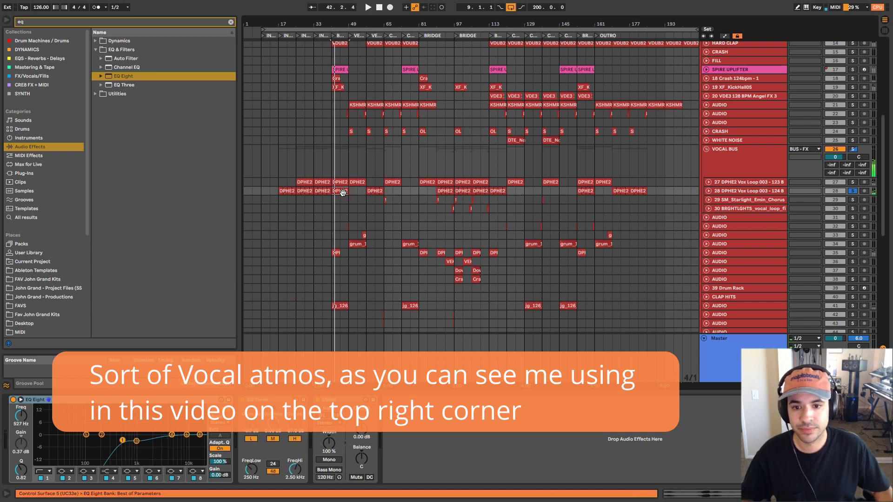
pyautogui.press('space')
# Listen to the vox loop clips at bar 57 and bar 65.
pyautogui.click(375, 191)
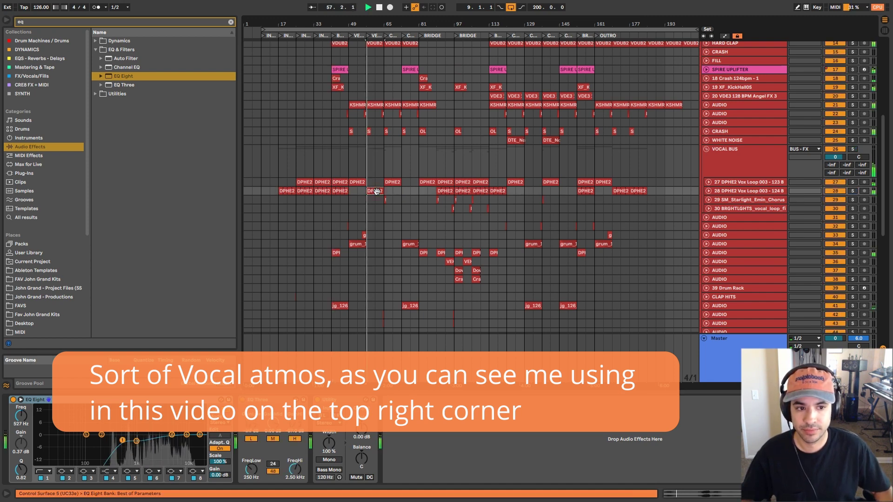
pyautogui.click(398, 183)
pyautogui.press('space')
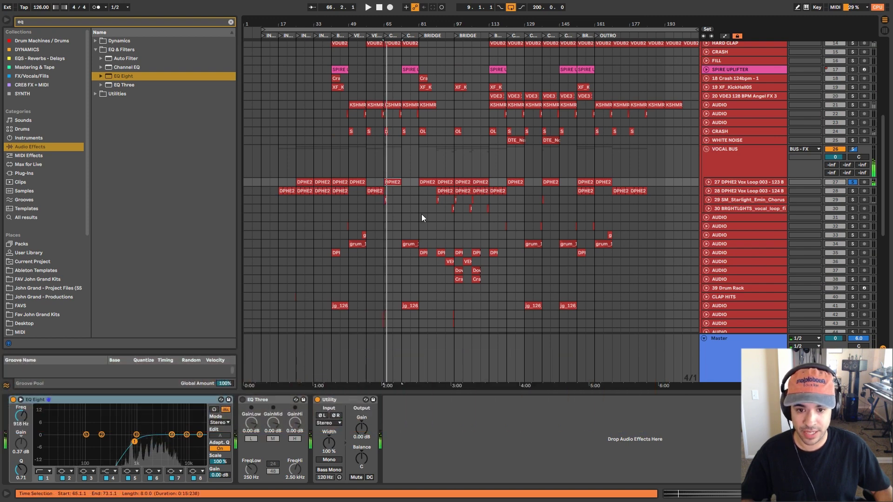
# Play the jg_126 clip in the chorus at bar 73 with its audio track soloed, and unfold that track.
pyautogui.scroll(-4, 419, 214)
pyautogui.click(411, 194)
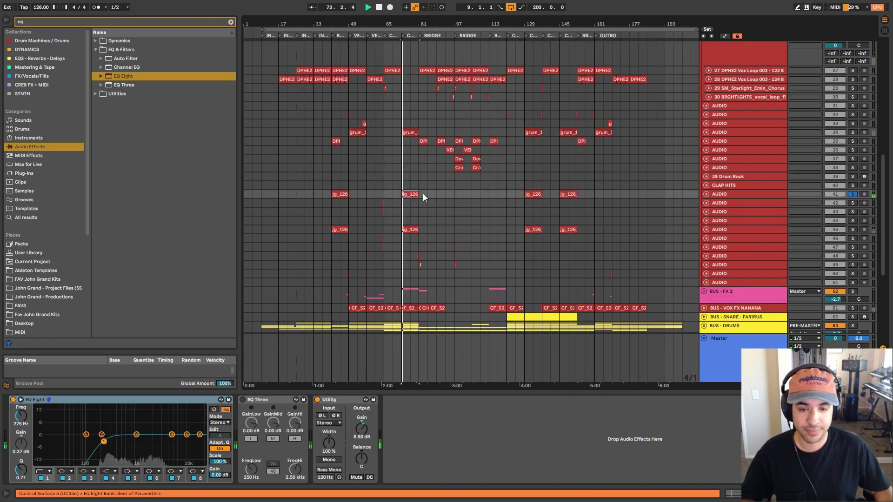
pyautogui.click(706, 194)
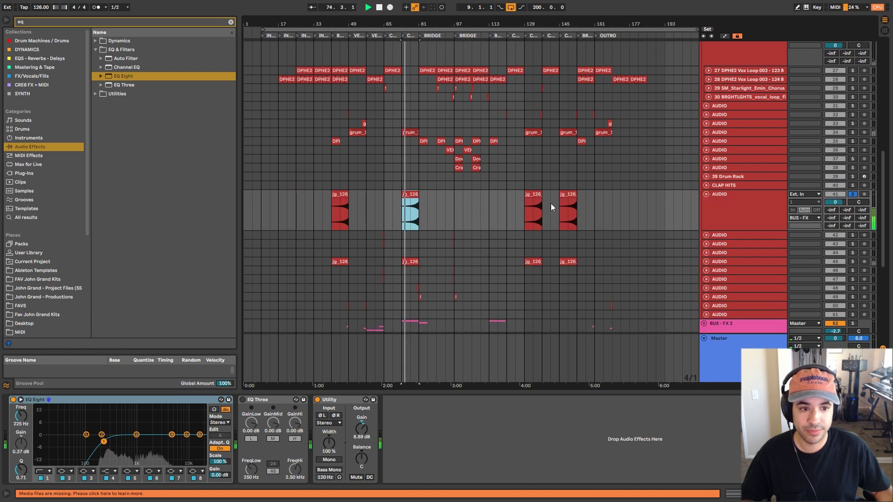
# Set the arrangement grid to 1/4 and listen to the chorus's jg_126_classic_fill_01 clip through to bar 81.
pyautogui.press('z')
pyautogui.rightClick(455, 205)
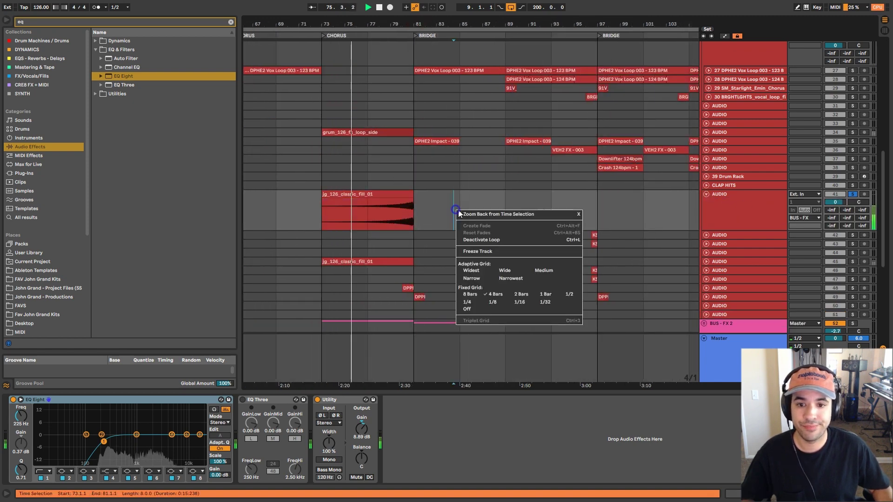
pyautogui.click(377, 223)
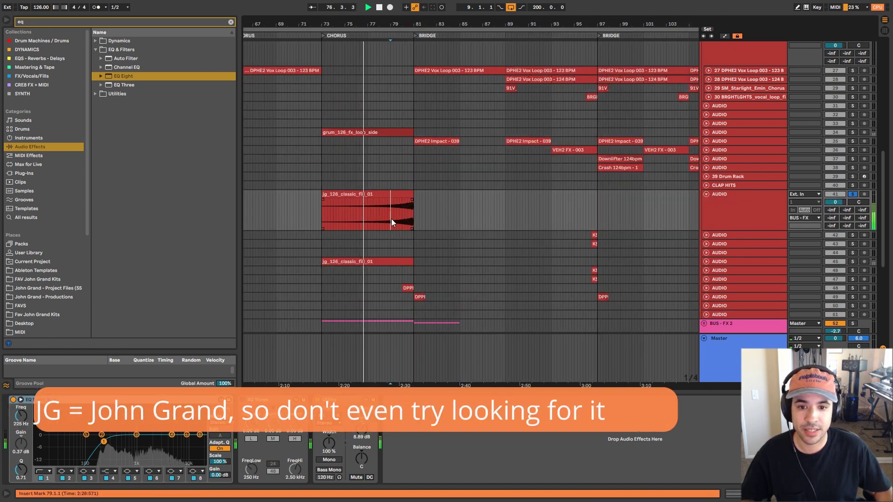
pyautogui.click(392, 219)
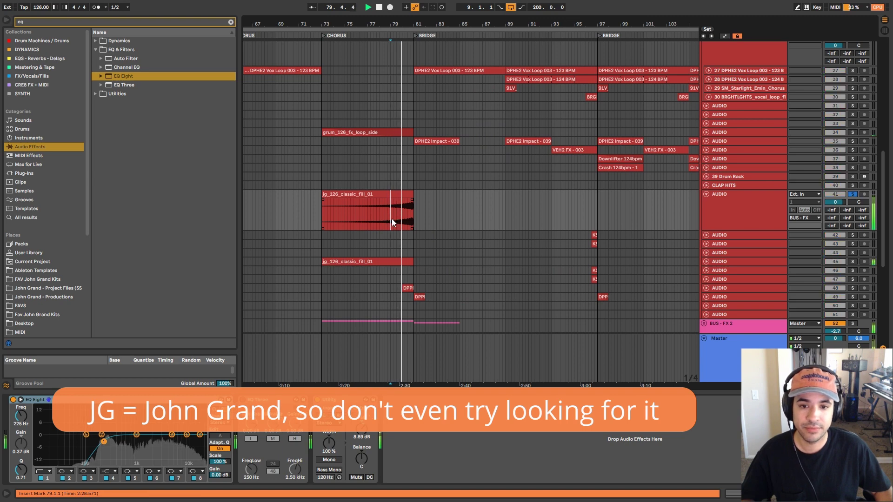
pyautogui.press('space')
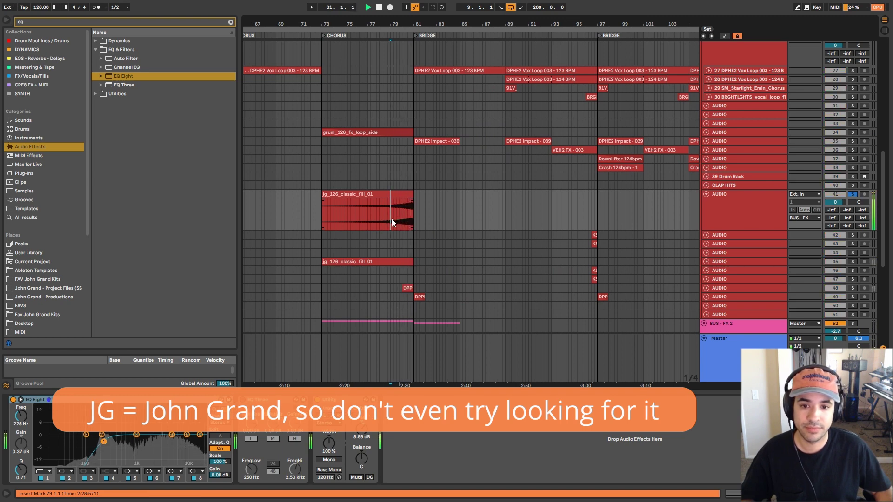
# Clear the browser search and open the Long Fills - 909 Style folder within Fills in the favourite kits folder.
pyautogui.click(231, 22)
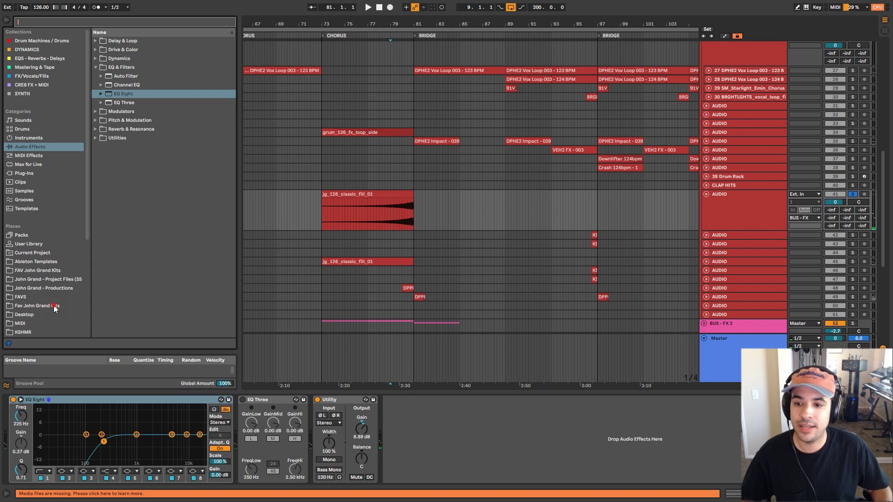
pyautogui.click(55, 306)
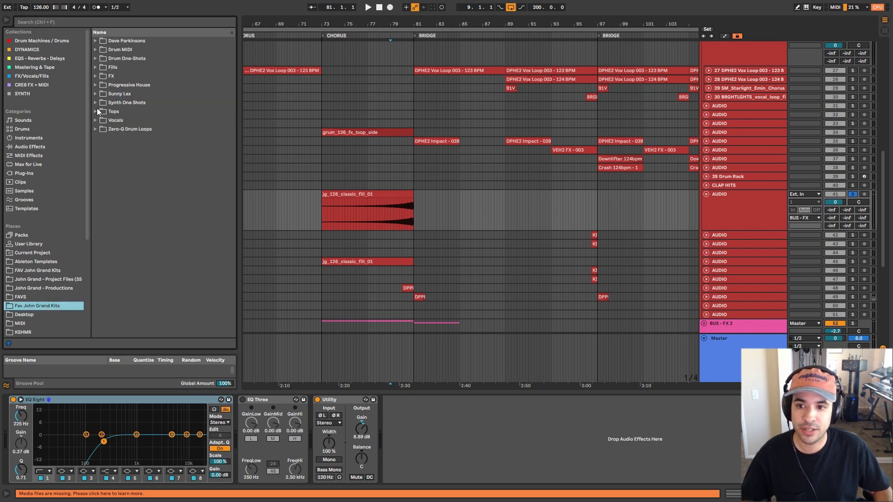
pyautogui.click(97, 68)
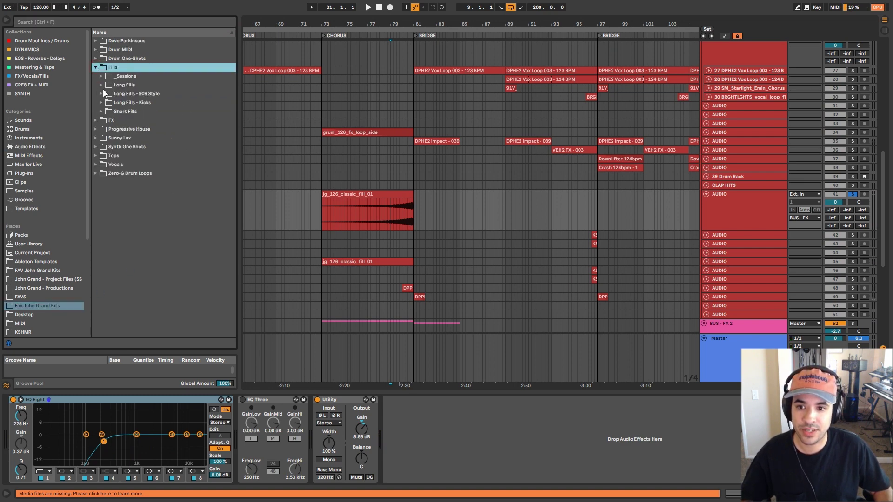
pyautogui.click(102, 86)
pyautogui.click(108, 279)
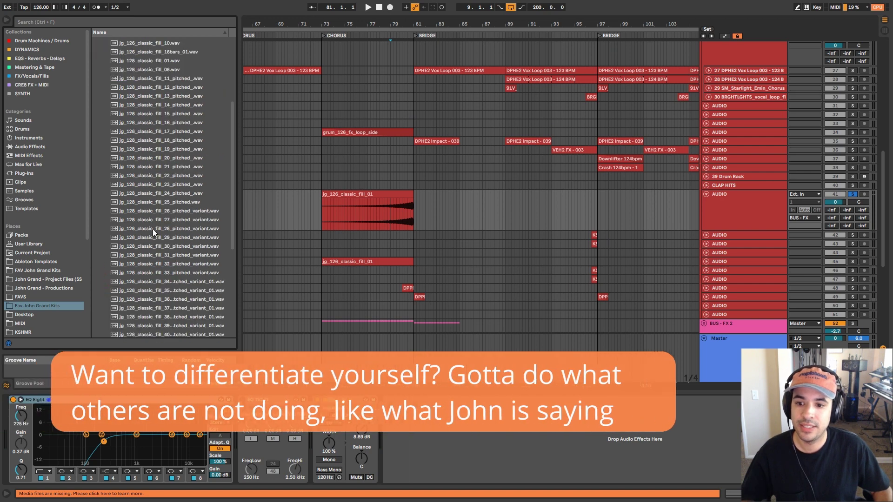
pyautogui.scroll(-15, 184, 211)
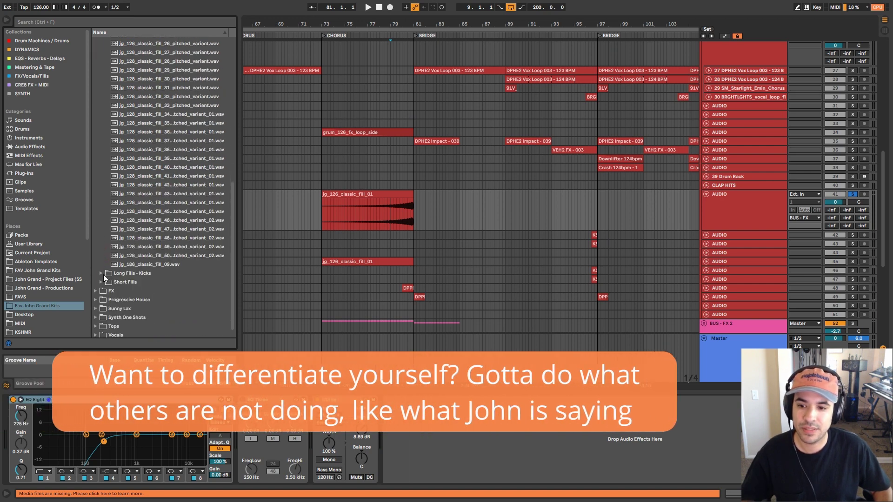
pyautogui.click(103, 274)
pyautogui.click(101, 95)
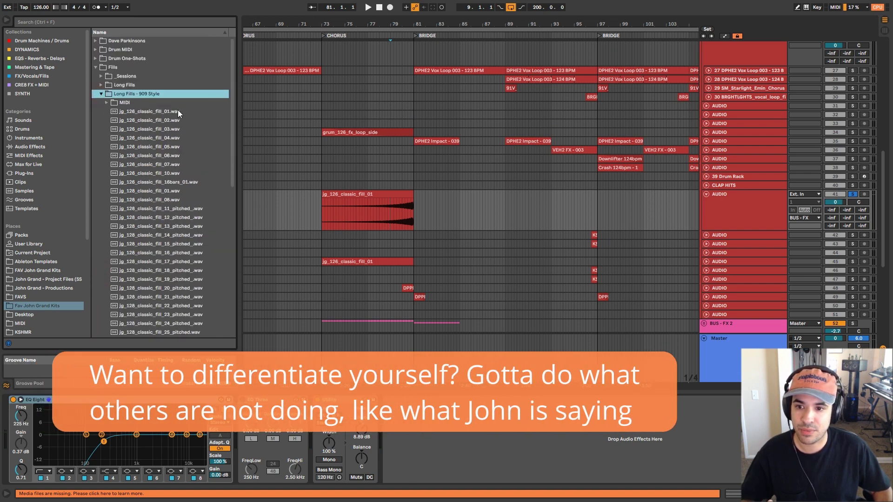
# Look through the jg_128 classic fill samples and preview jg_128_classic_fill_11_pitched_.wav.
pyautogui.scroll(-5, 226, 115)
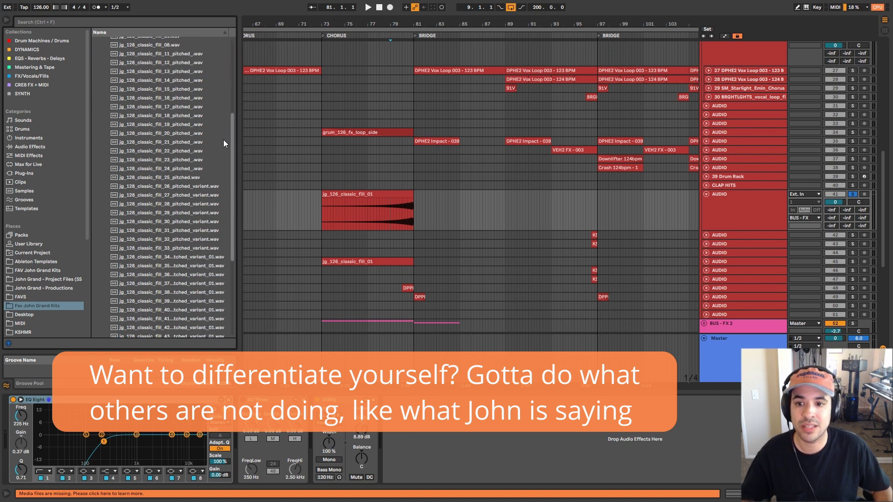
pyautogui.scroll(-8, 223, 140)
pyautogui.scroll(8, 196, 130)
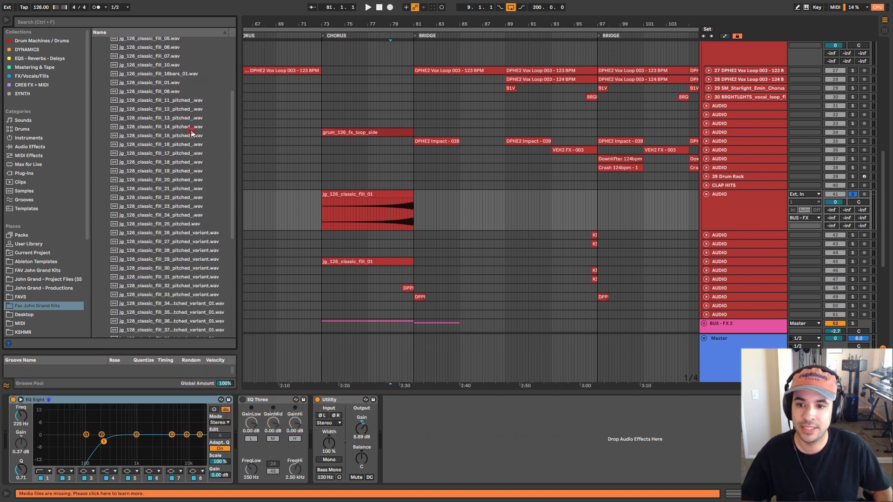
pyautogui.click(190, 128)
pyautogui.click(192, 101)
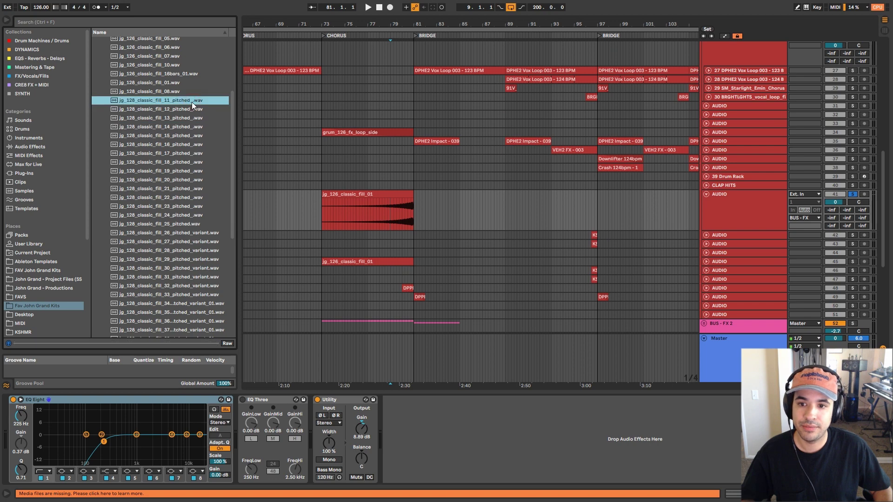
pyautogui.click(278, 102)
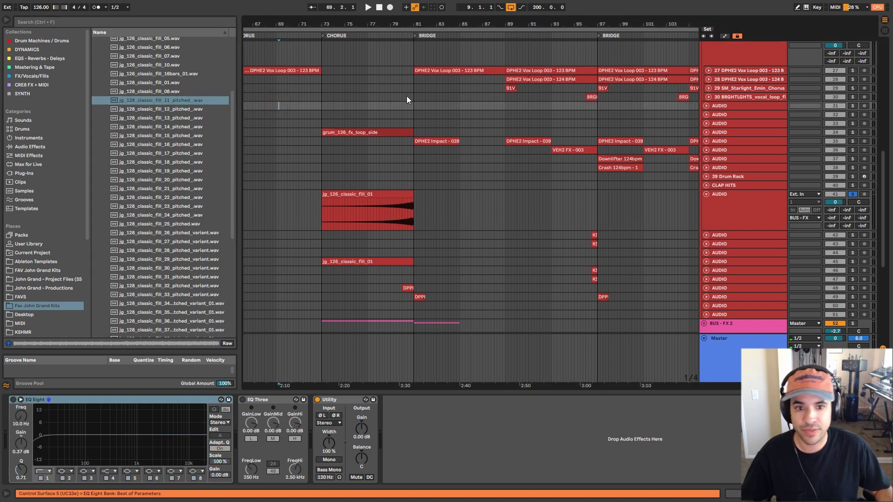
# Fold the jg_126_classic_fill_01 track and examine the downlifter and crash clips at bar 97.
pyautogui.press('-')
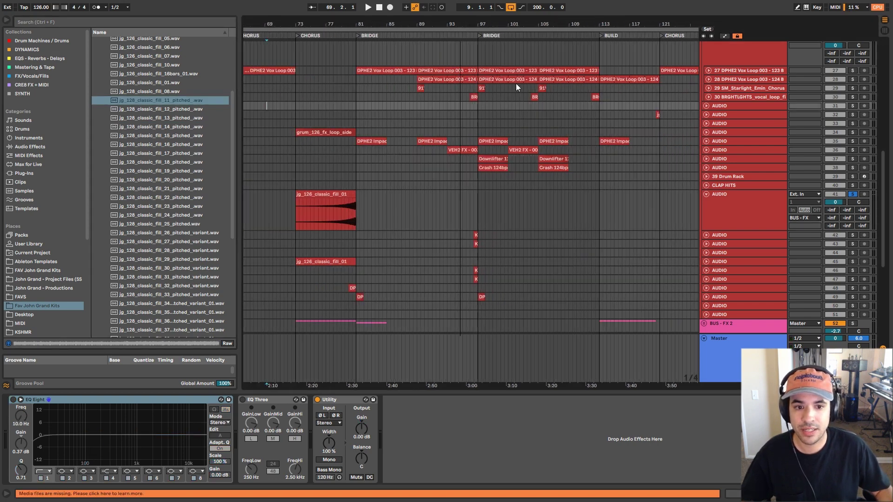
pyautogui.click(705, 194)
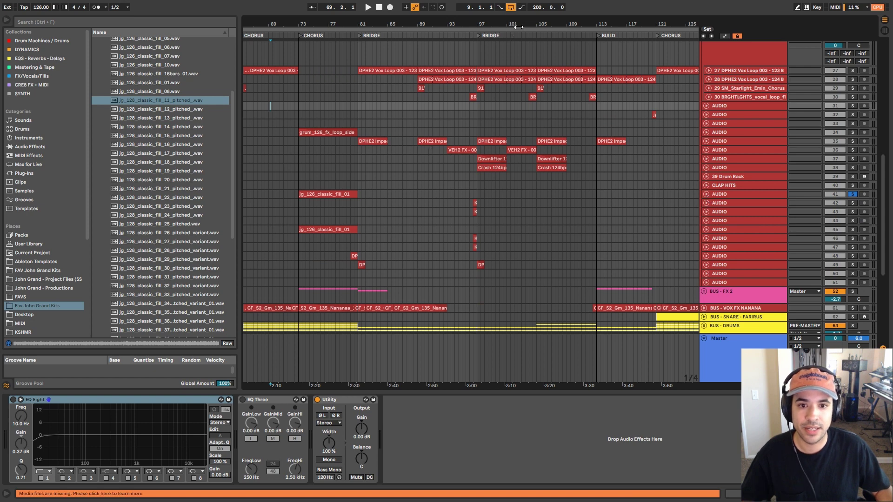
pyautogui.hscroll(4, 430, 150)
pyautogui.click(400, 168)
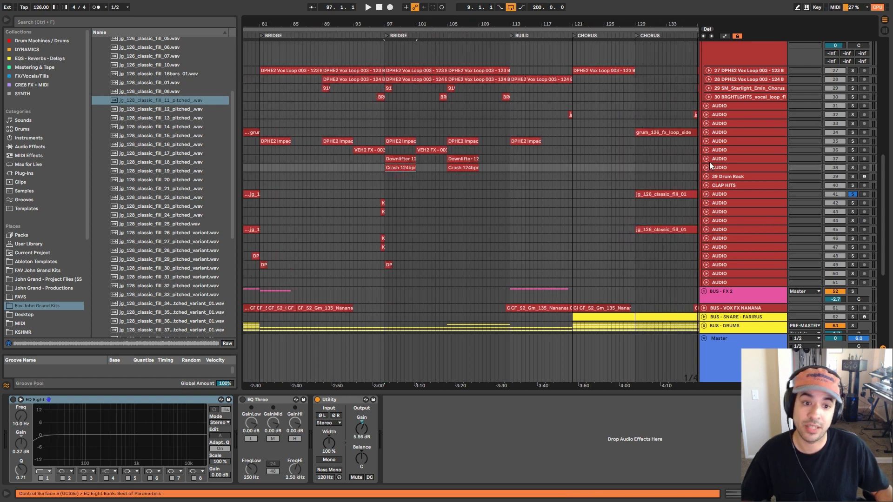
pyautogui.click(706, 158)
pyautogui.click(402, 160)
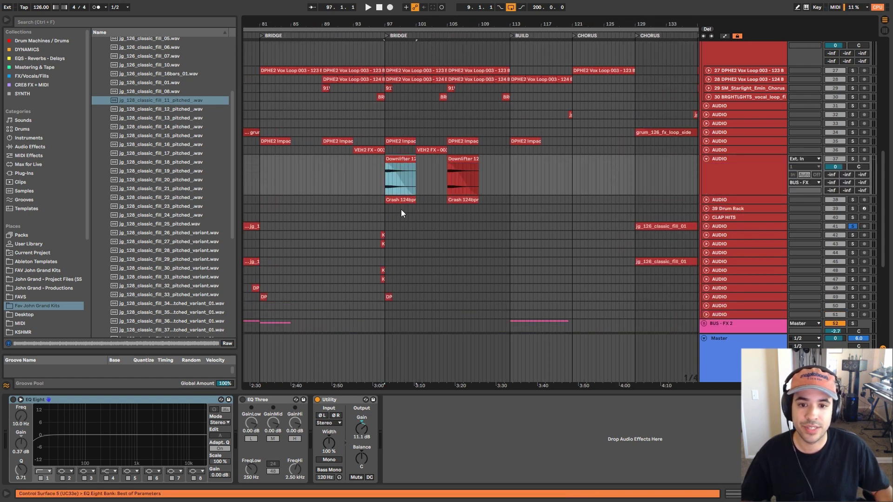
pyautogui.click(407, 200)
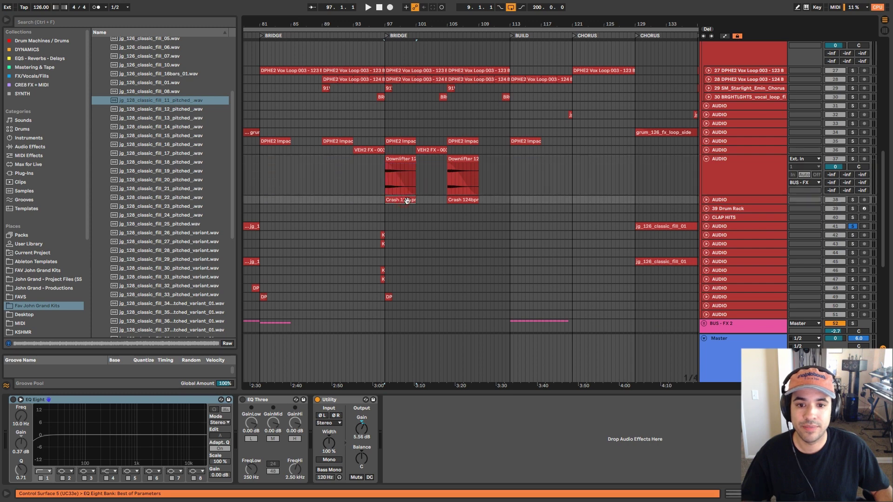
pyautogui.click(705, 200)
# Go to the piano parts below the drum, bass and synth buses and unfold the BUS - PIANOS group.
pyautogui.moveTo(416, 26); pyautogui.dragTo(327, 5)
pyautogui.scroll(-10, 454, 250)
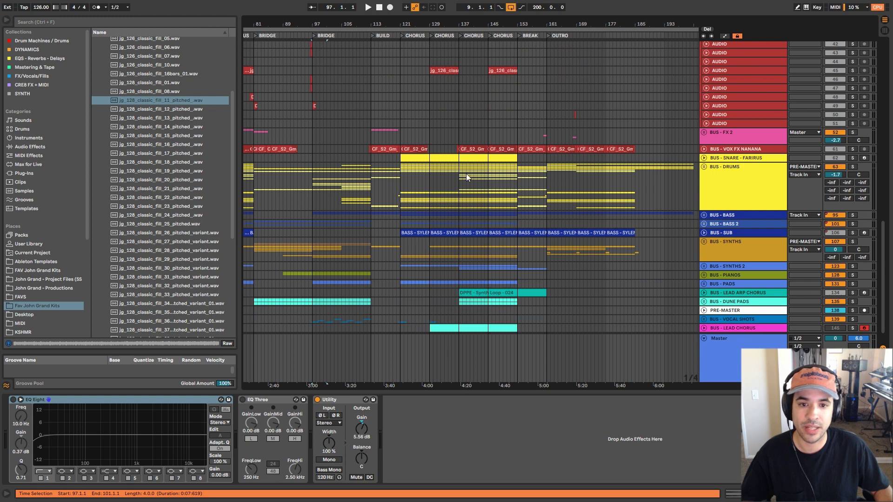
pyautogui.moveTo(401, 25); pyautogui.dragTo(478, 15)
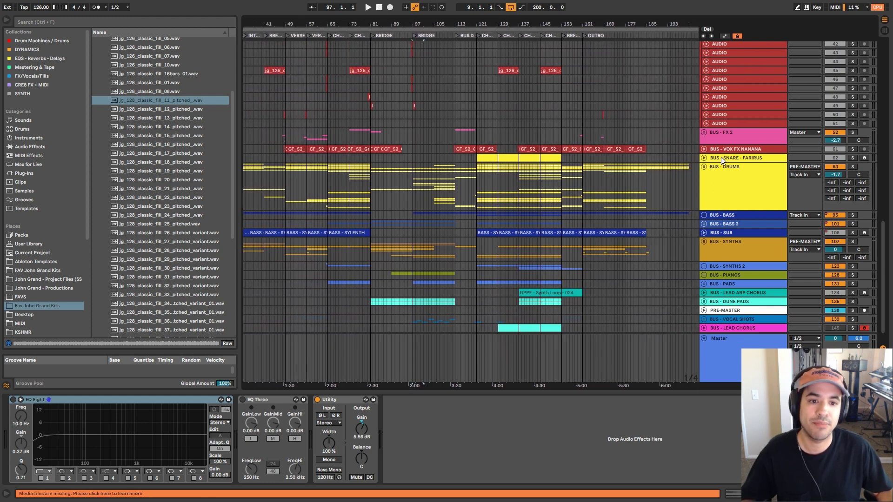
pyautogui.scroll(-3, 573, 224)
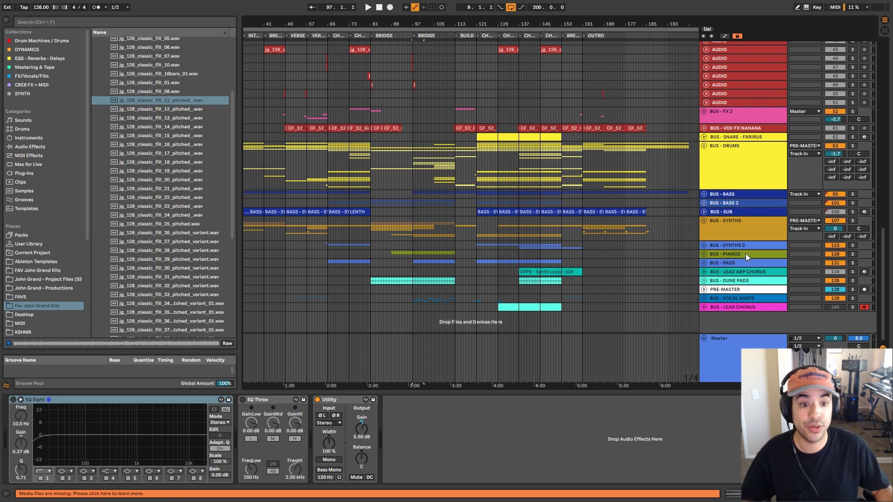
pyautogui.click(737, 254)
pyautogui.scroll(-3, 607, 246)
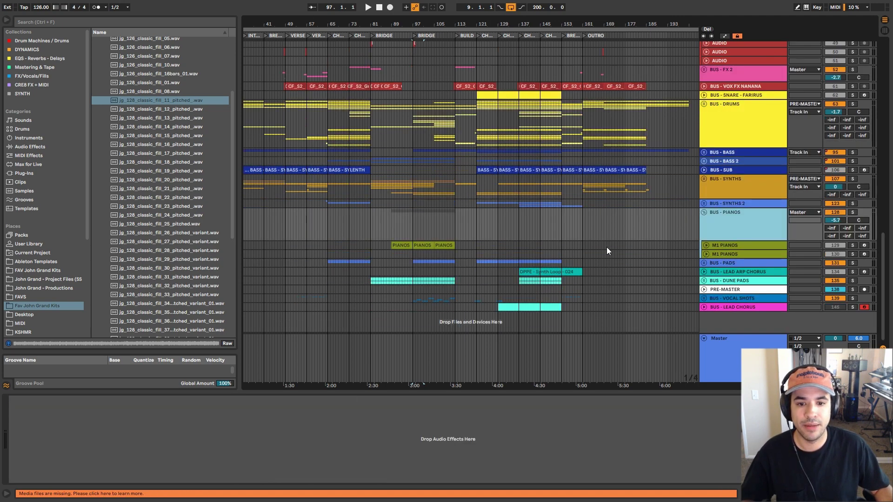
# Listen to the first M1 PIANOS clip at bar 89 with its track soloed and unfolded, and examine the clip's notes.
pyautogui.click(401, 242)
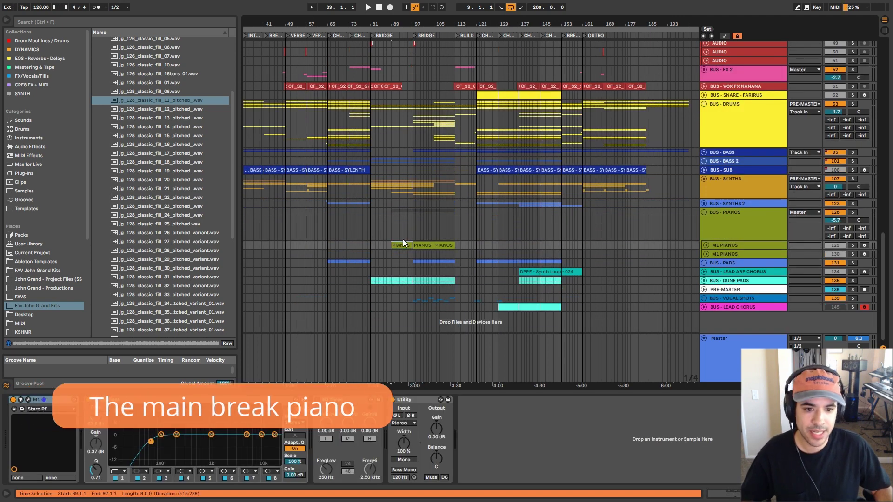
pyautogui.press('s')
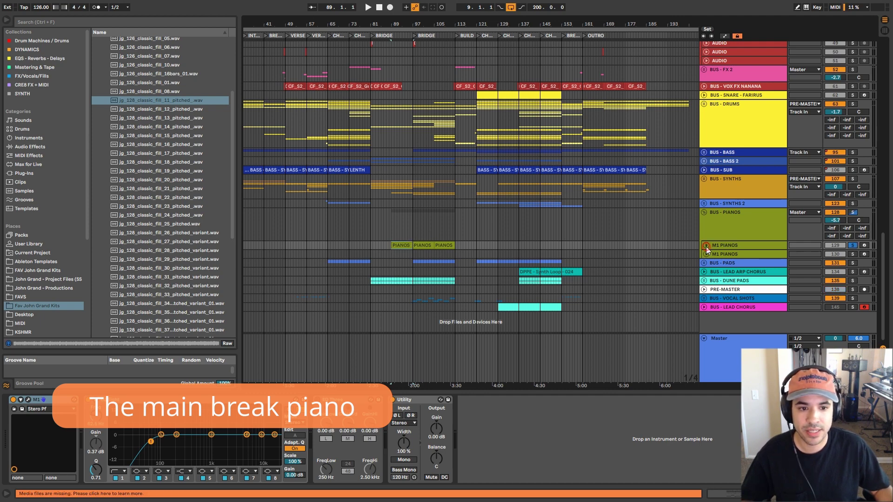
pyautogui.press('z')
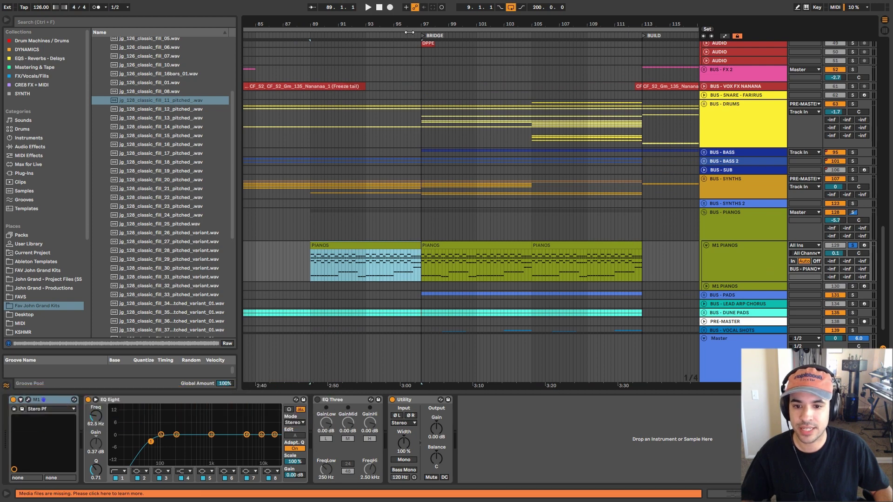
pyautogui.press('space')
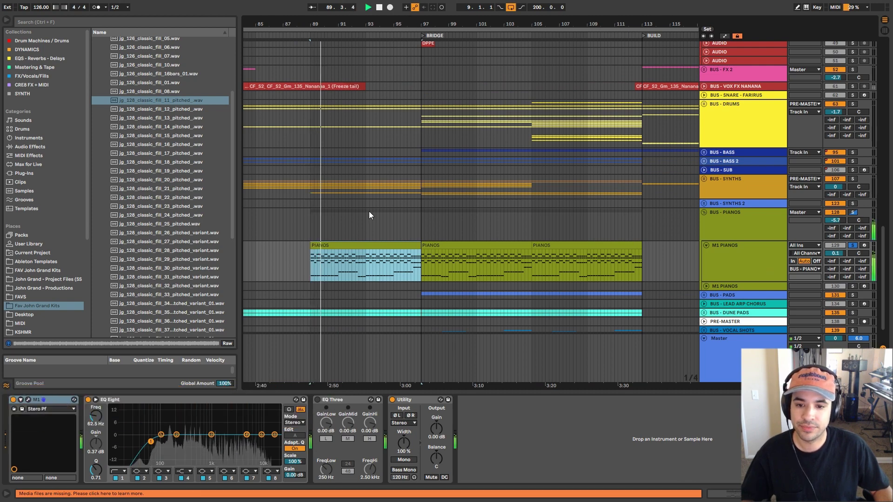
pyautogui.doubleClick(366, 243)
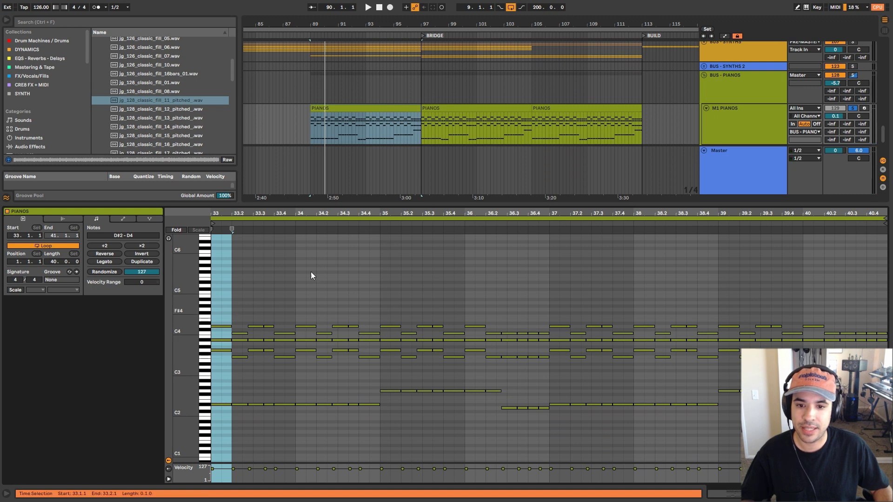
pyautogui.click(341, 135)
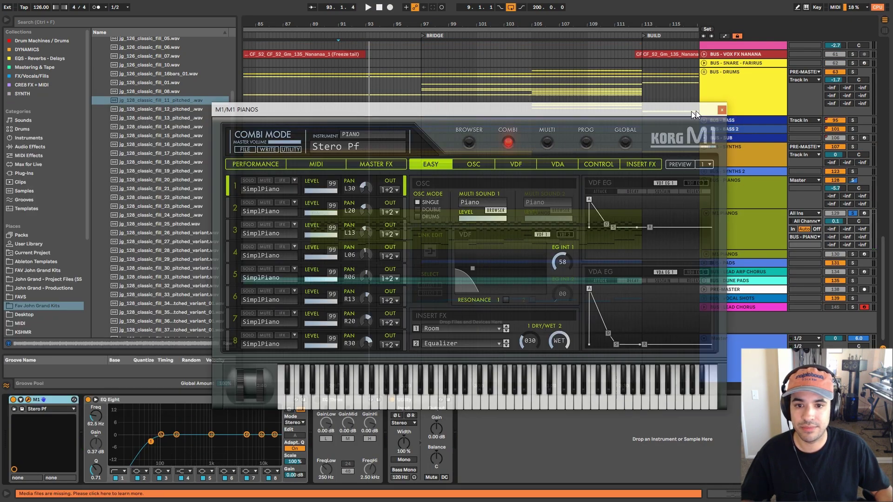
# Examine the Korg M1's Stero Pf patch and its preset browser, and close the plug-in window.
pyautogui.moveTo(691, 111); pyautogui.dragTo(698, 107)
pyautogui.click(477, 143)
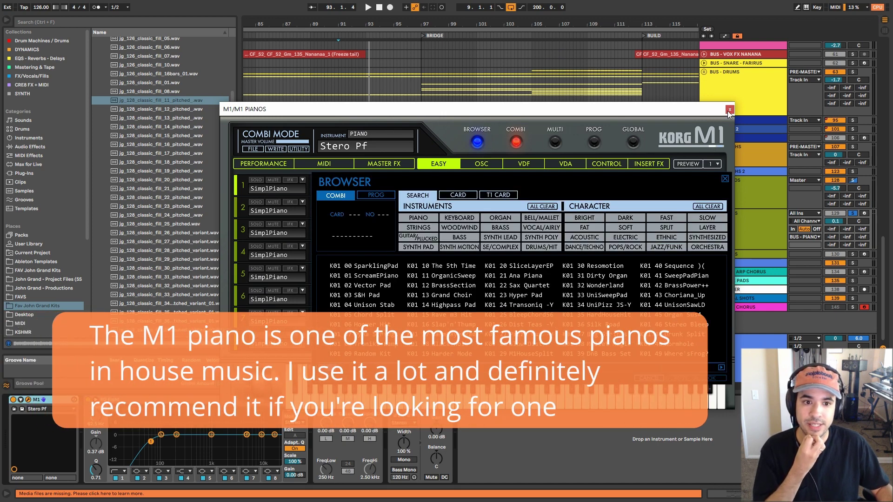
pyautogui.click(729, 110)
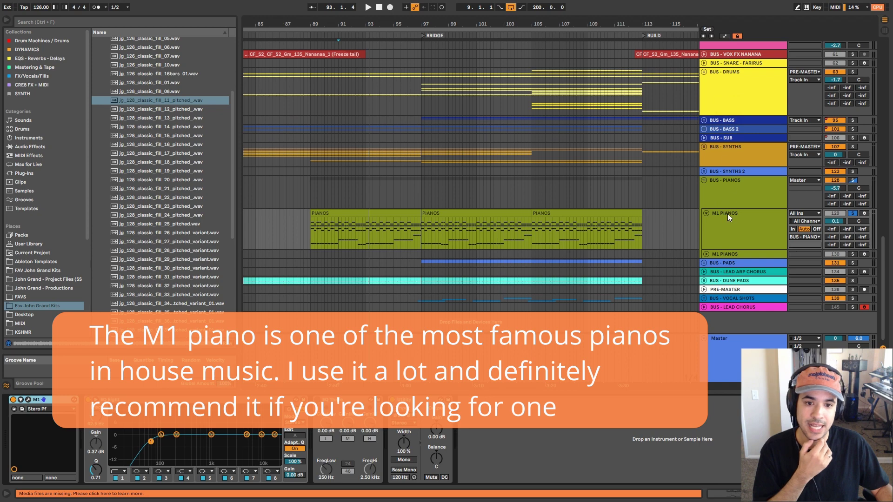
# Look at the second M1 PIANOS track across the arrangement, set the grid to 4 bars, and fold that track again.
pyautogui.click(706, 254)
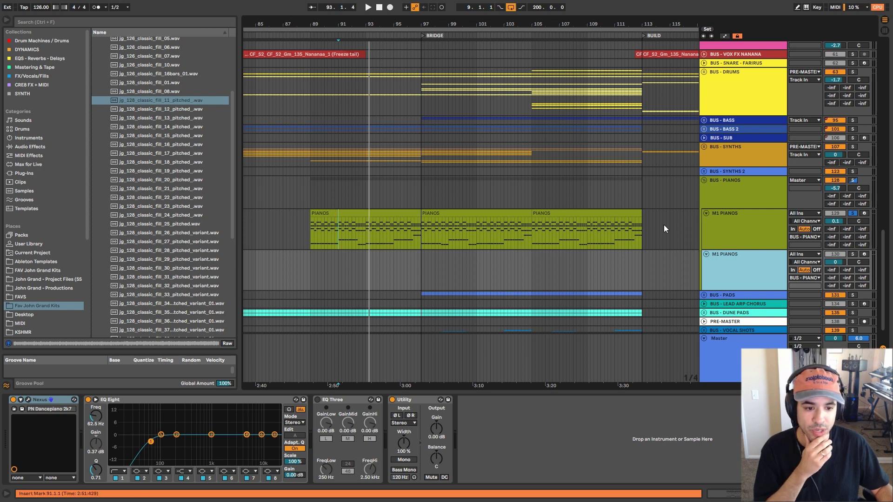
pyautogui.moveTo(506, 24)
pyautogui.mouseDown()
pyautogui.moveTo(347, 14)
pyautogui.moveTo(426, 5)
pyautogui.moveTo(508, 10)
pyautogui.mouseUp()
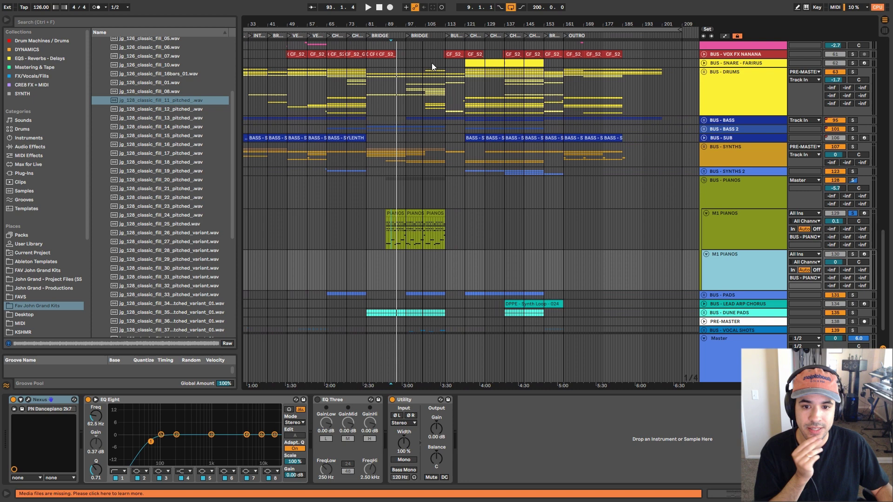
pyautogui.rightClick(502, 228)
pyautogui.click(544, 299)
pyautogui.click(734, 239)
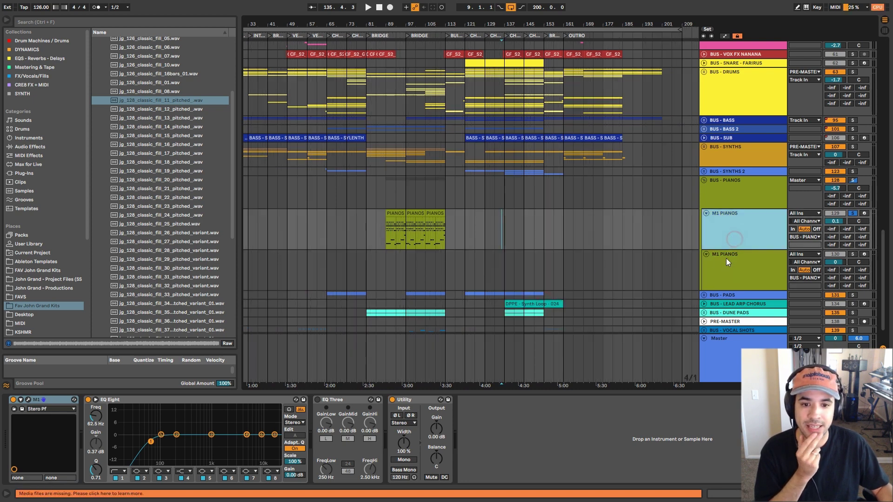
pyautogui.click(706, 254)
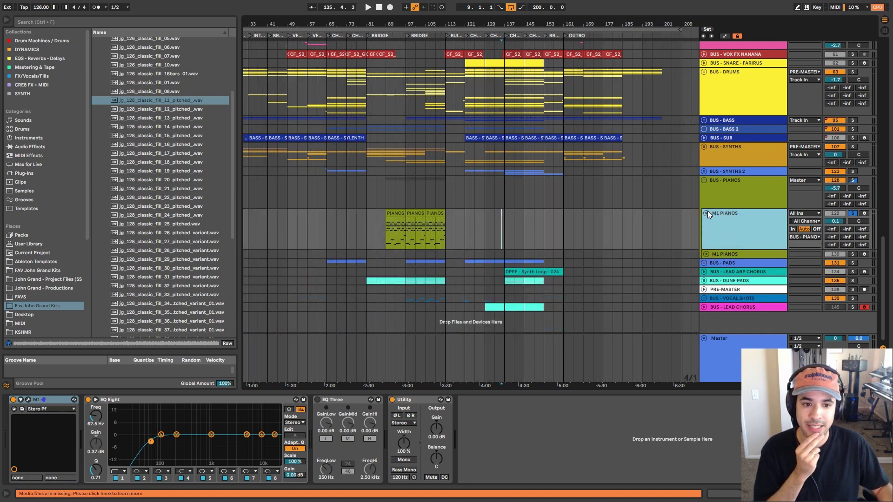
# Fold the first M1 PIANOS track and examine the BUS - PADS, BUS - LEAD ARP CHORUS and BUS - DUNE PADS tracks and their devices.
pyautogui.click(706, 213)
pyautogui.click(716, 233)
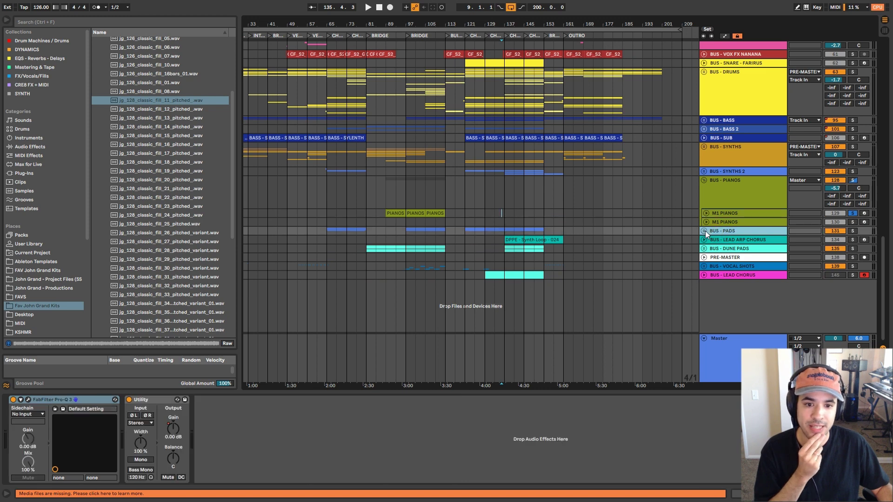
pyautogui.click(733, 239)
pyautogui.click(704, 240)
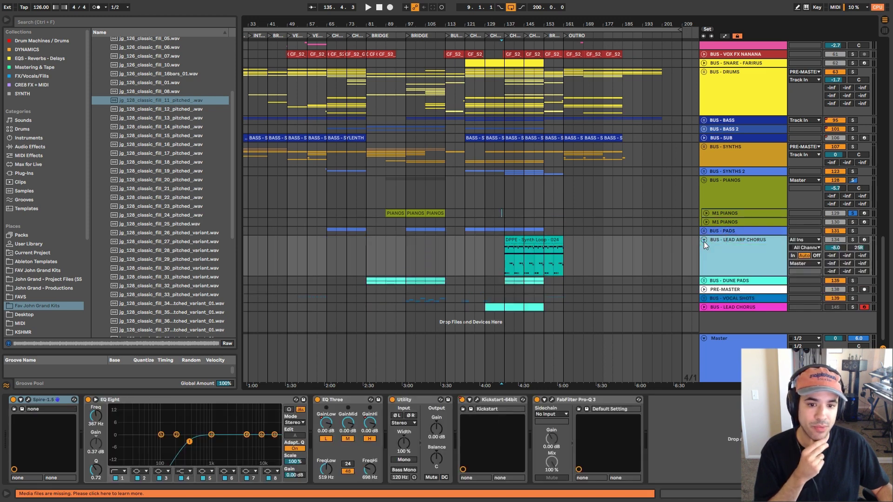
pyautogui.click(704, 241)
pyautogui.click(714, 250)
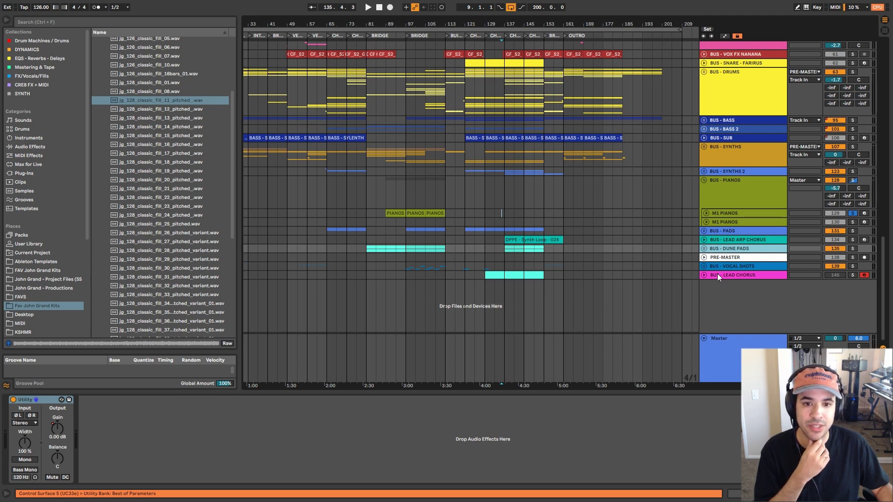
# Fold the BUS - FX and BUS - PIANOS groups and fit the whole arrangement from intro to outro in view.
pyautogui.scroll(10, 553, 222)
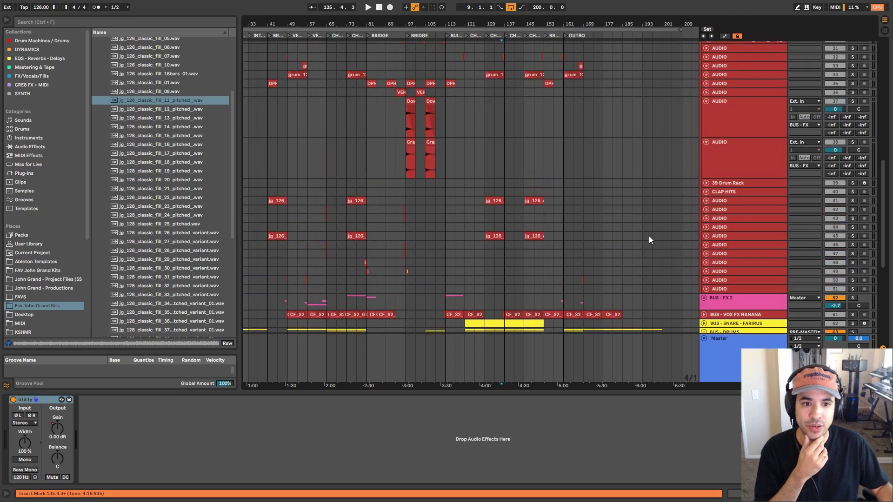
pyautogui.scroll(12, 657, 239)
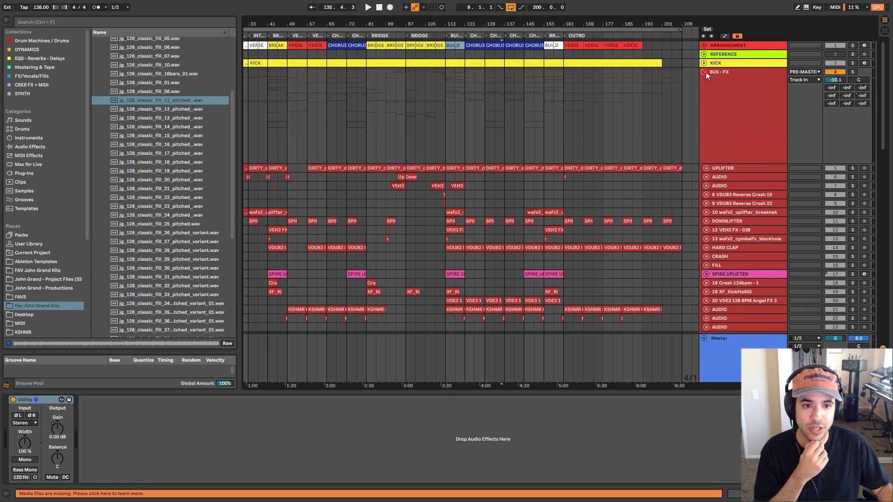
pyautogui.click(704, 72)
pyautogui.moveTo(376, 25); pyautogui.dragTo(376, 16)
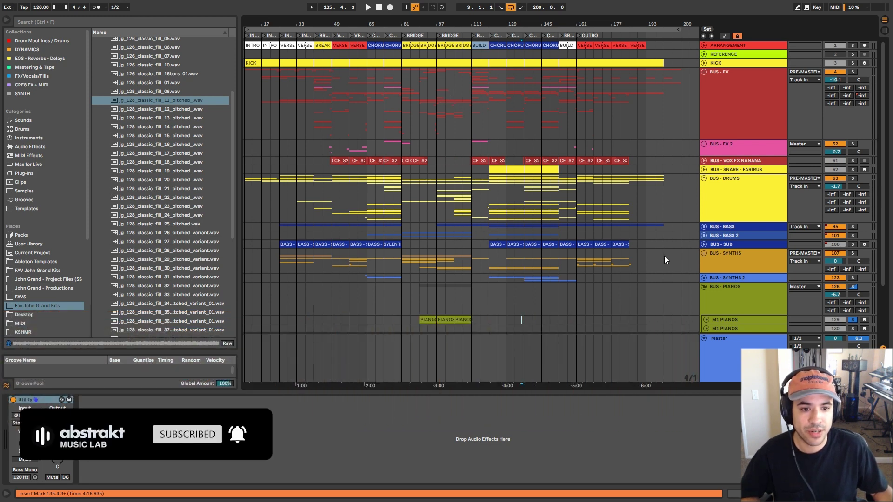
pyautogui.scroll(-3, 669, 256)
pyautogui.click(704, 252)
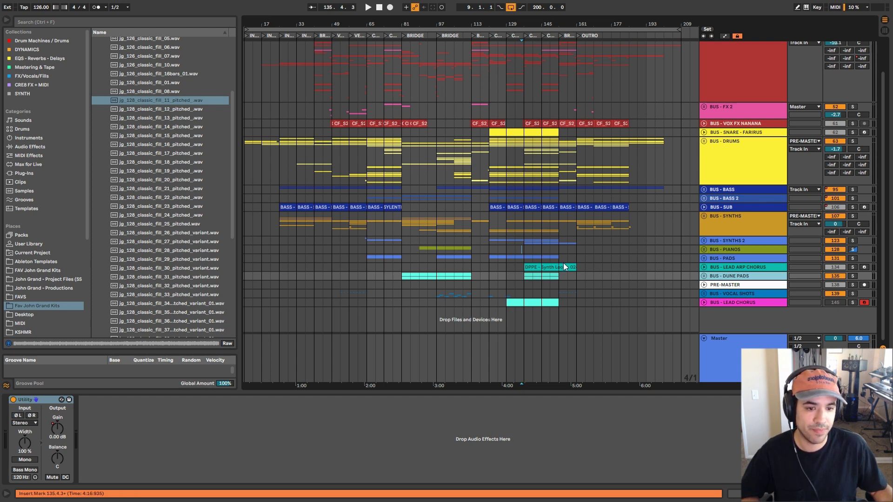
# Mark bars 97 to 113 on the BUS - PIANOS group, and look over the BUS - DRUMS effects and the overall bus layout.
pyautogui.click(527, 250)
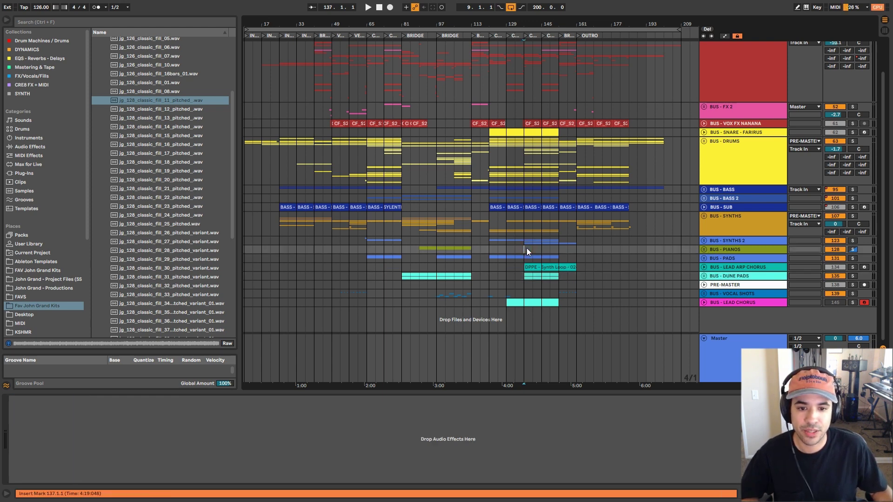
pyautogui.moveTo(434, 250); pyautogui.dragTo(474, 252)
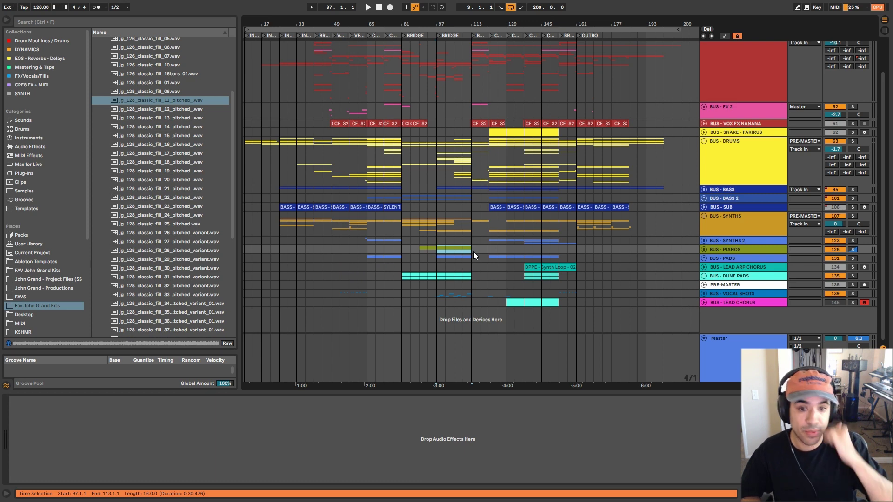
pyautogui.click(722, 179)
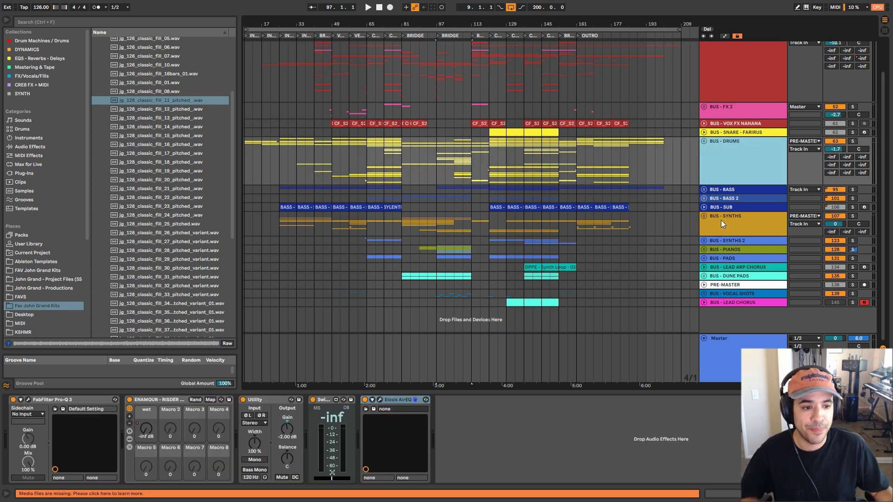
pyautogui.scroll(3, 720, 220)
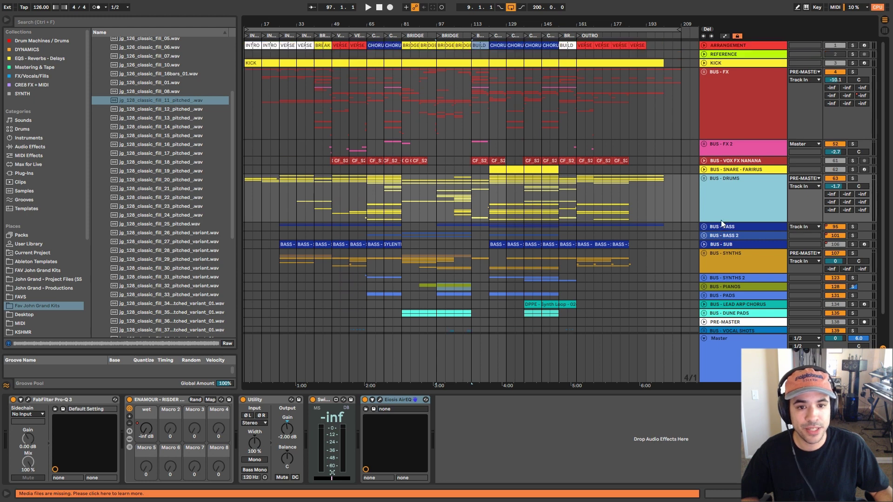
pyautogui.scroll(-2, 720, 219)
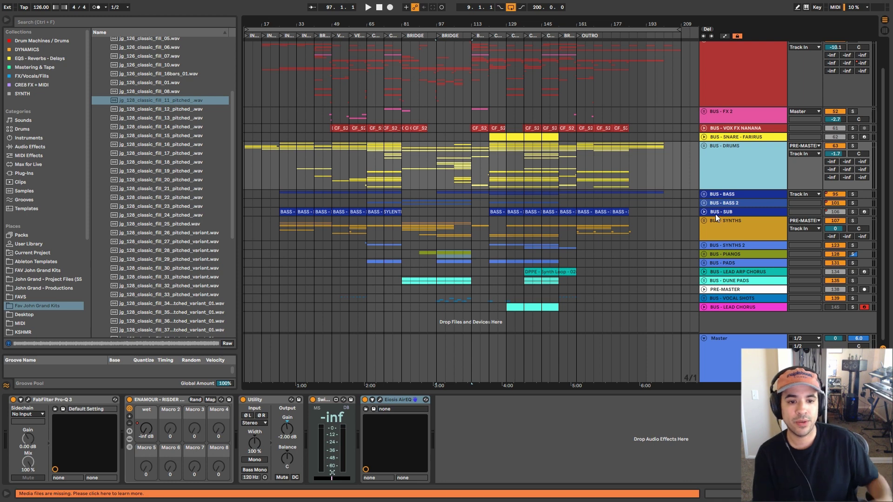
# Examine the Master track's mastering chain, going through its Utility, FabFilter Pro-C 2 and first two Pro-Q 3 devices.
pyautogui.click(735, 350)
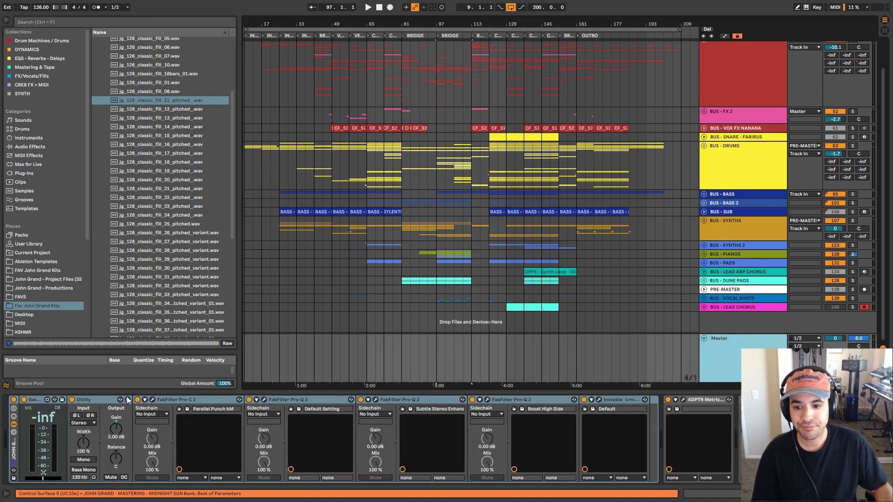
pyautogui.click(88, 399)
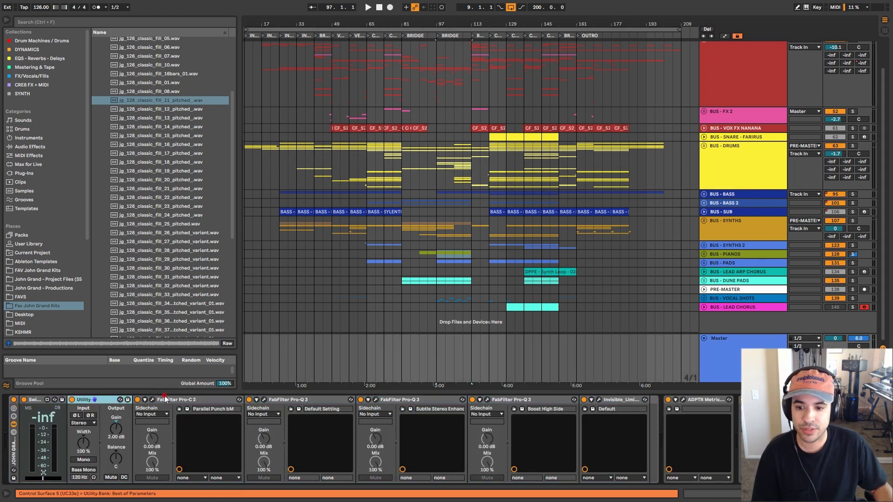
pyautogui.click(294, 403)
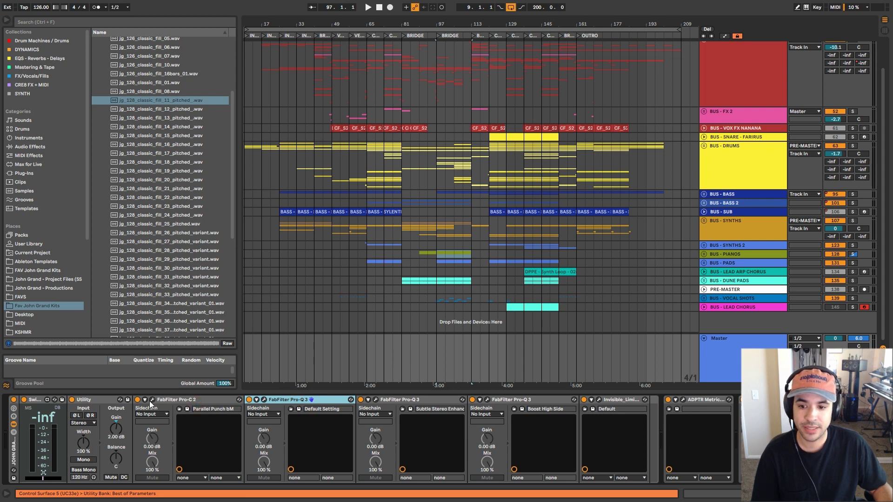
pyautogui.click(199, 402)
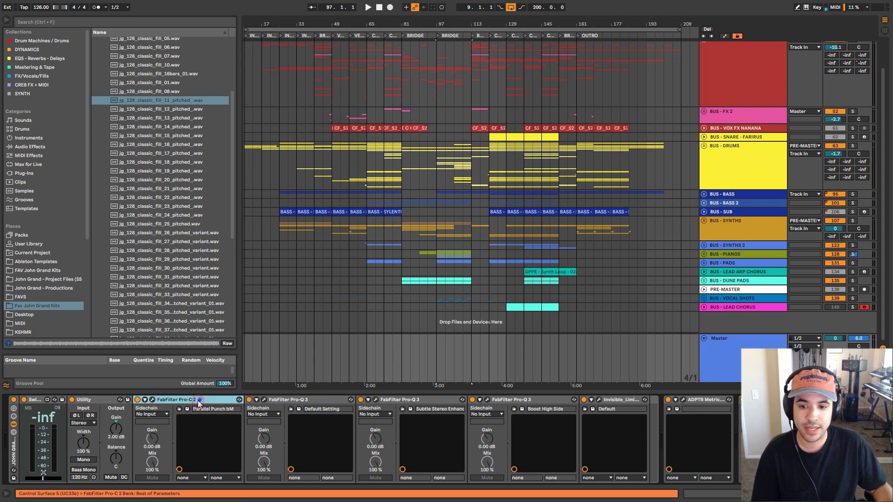
pyautogui.click(268, 403)
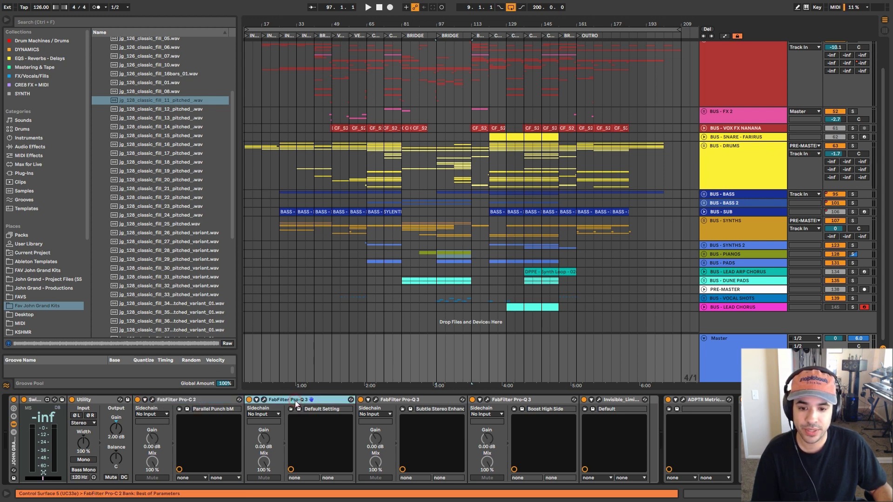
pyautogui.click(263, 399)
pyautogui.click(264, 400)
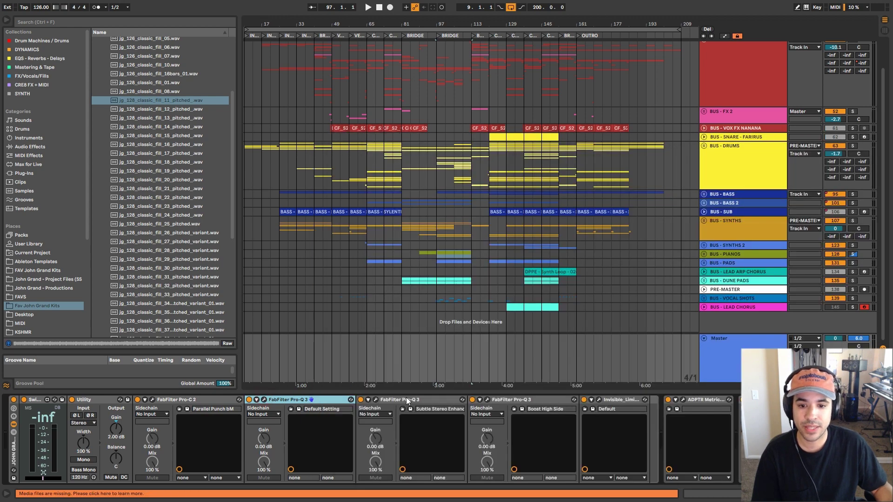
pyautogui.click(379, 401)
pyautogui.click(377, 400)
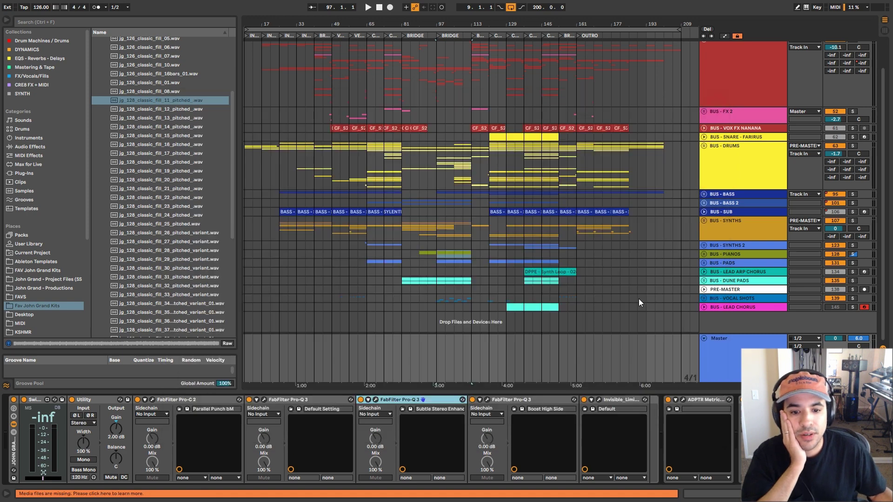
# Examine the low cut and high shelf in the Master's Boost High Side Pro-Q 3, close it, and check the ADPTR MetricAB device.
pyautogui.click(721, 102)
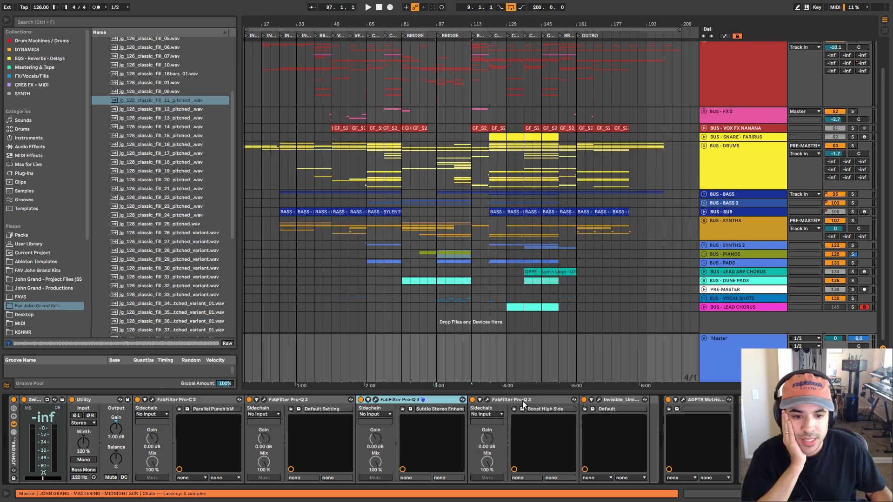
pyautogui.click(522, 403)
pyautogui.click(487, 399)
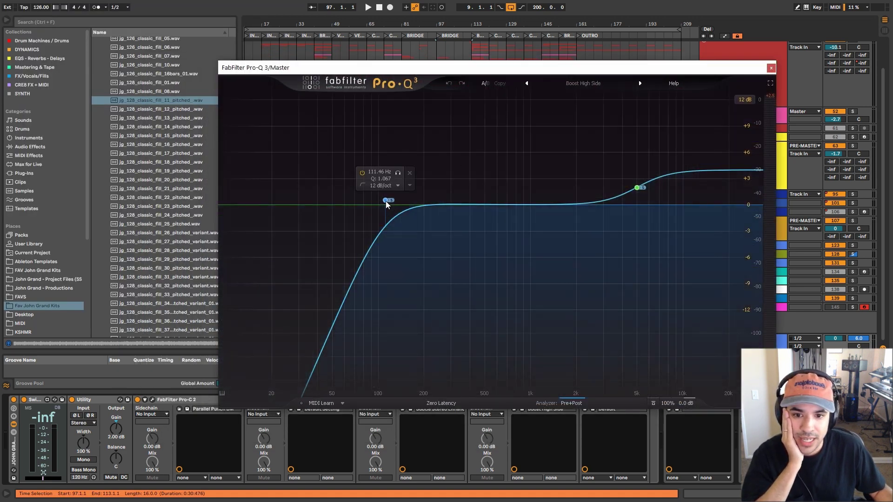
pyautogui.click(386, 202)
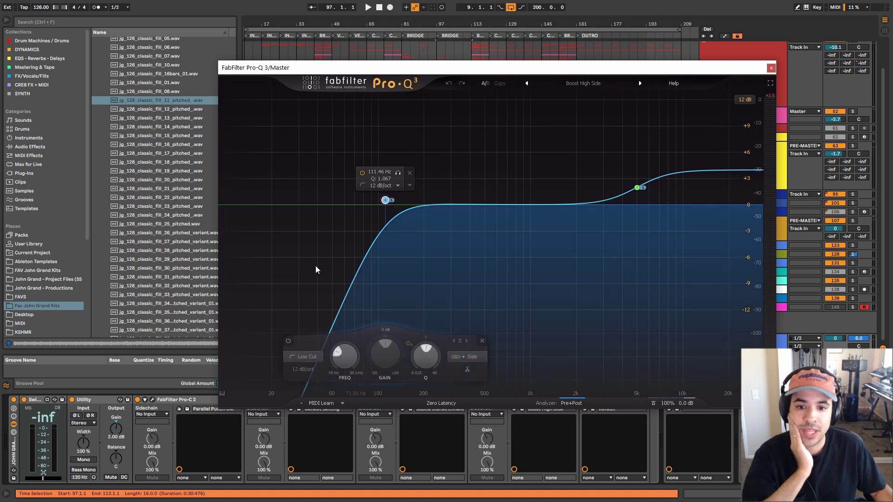
pyautogui.moveTo(687, 187)
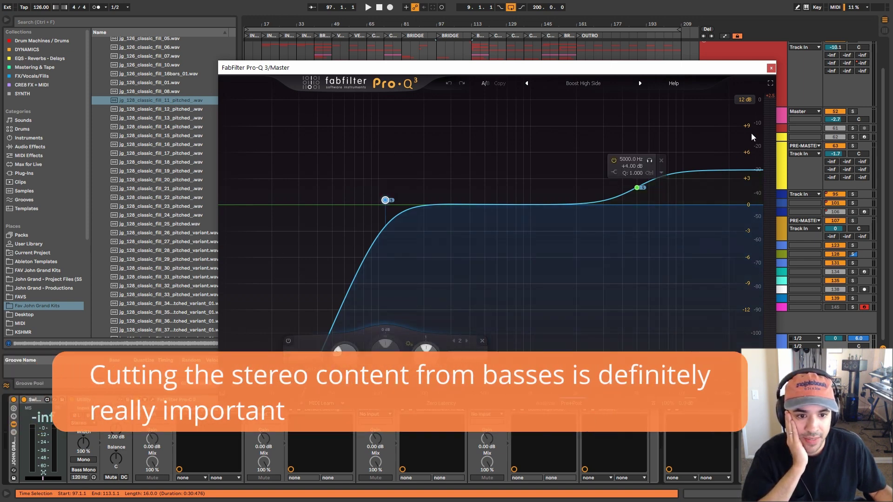
pyautogui.click(770, 68)
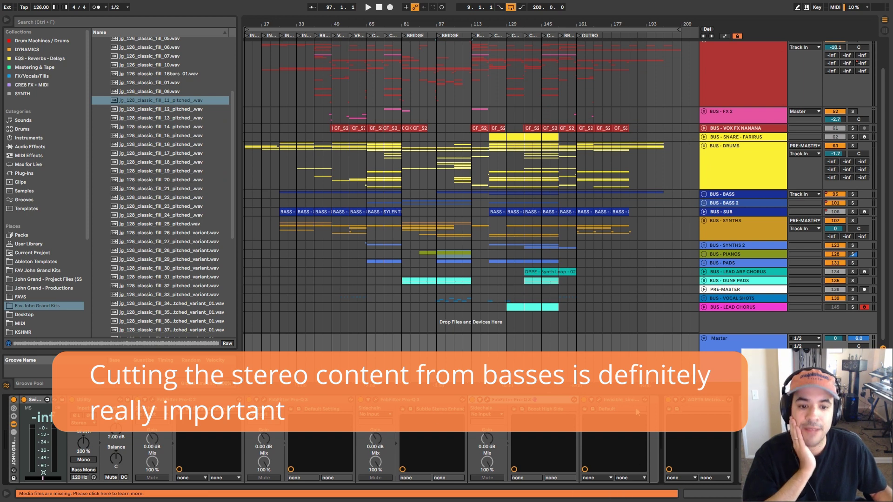
pyautogui.click(683, 399)
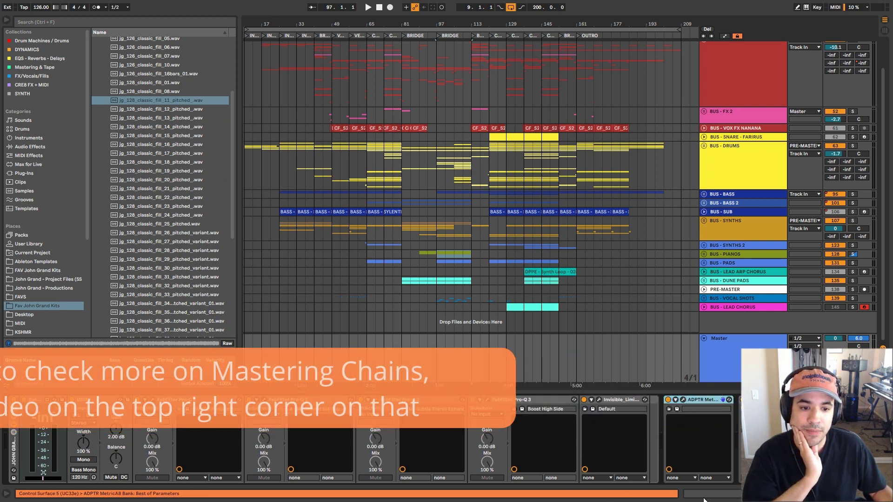
# Examine the EQ curve of the FabFilter Pro-Q 3 on BUS - FX and close its window.
pyautogui.click(757, 159)
pyautogui.scroll(3, 739, 195)
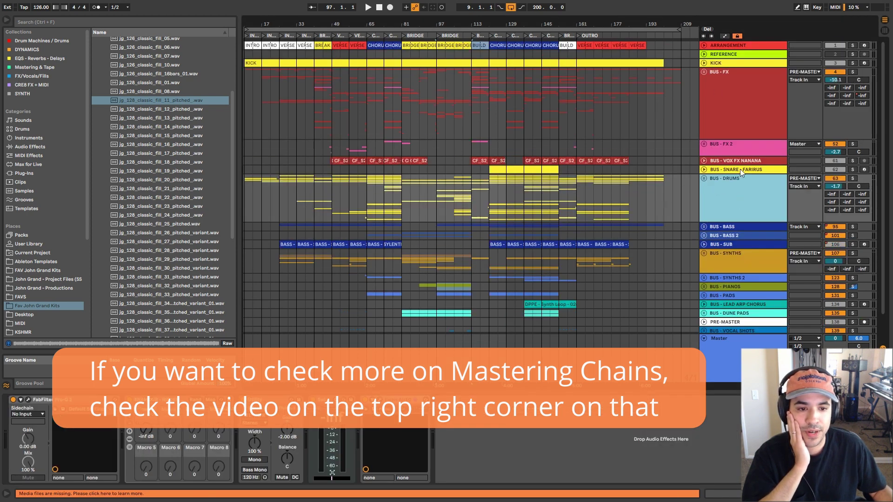
pyautogui.click(738, 105)
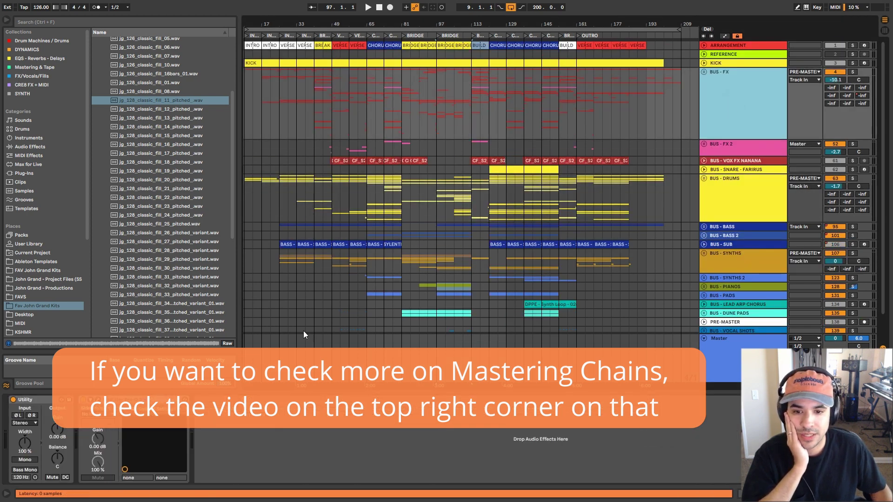
pyautogui.click(98, 399)
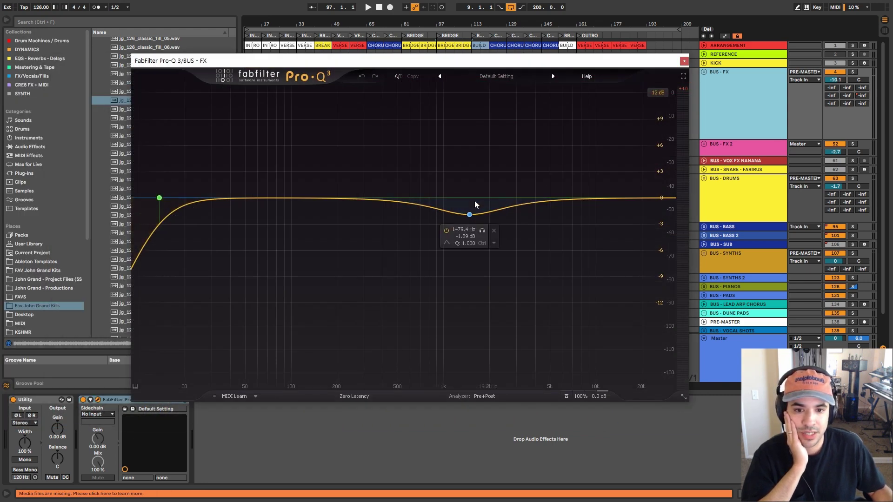
pyautogui.click(684, 60)
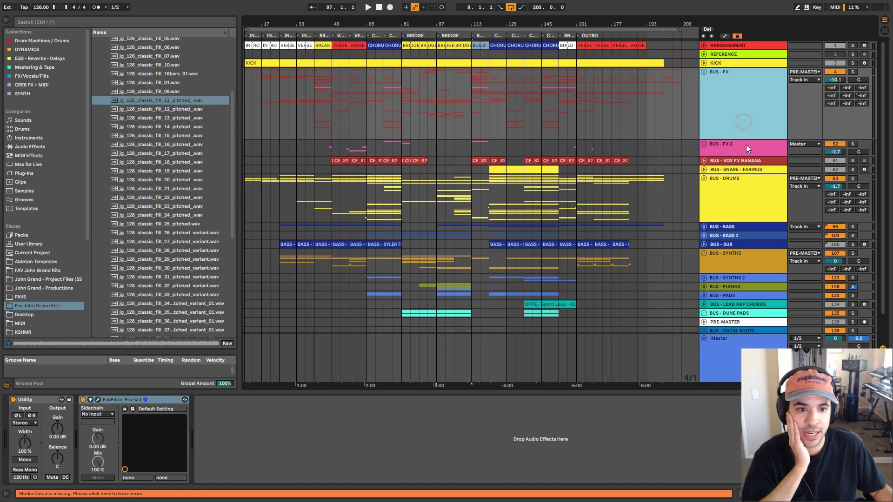
# Look through the BUS - FX 2, vox FX and snare devices, and examine the Pro-Q 3 low cut on BUS - DRUMS.
pyautogui.click(744, 145)
pyautogui.click(744, 162)
pyautogui.click(745, 170)
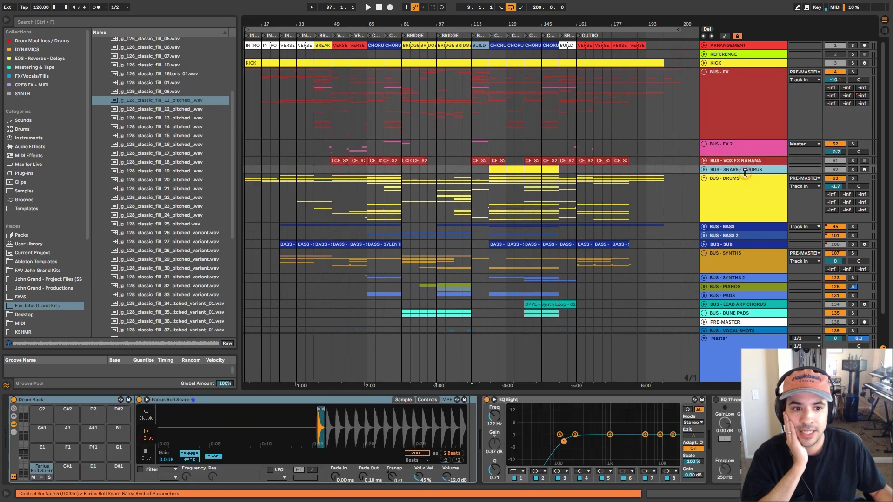
pyautogui.click(746, 185)
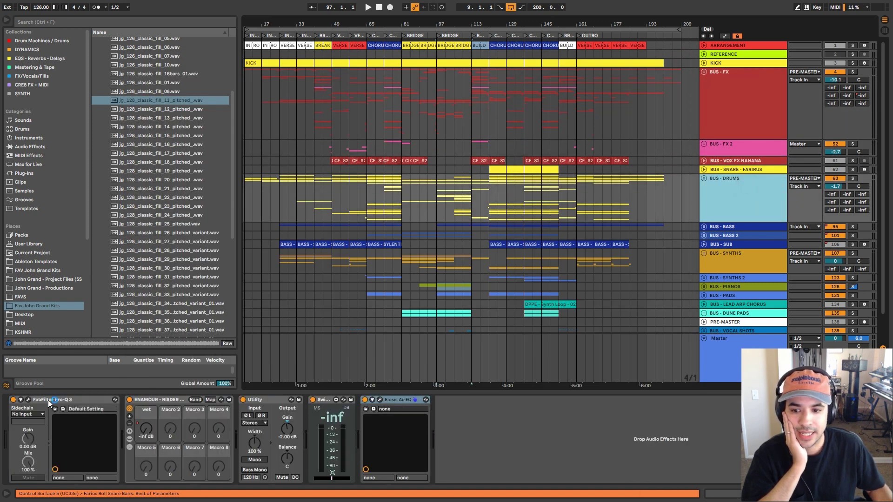
pyautogui.click(29, 400)
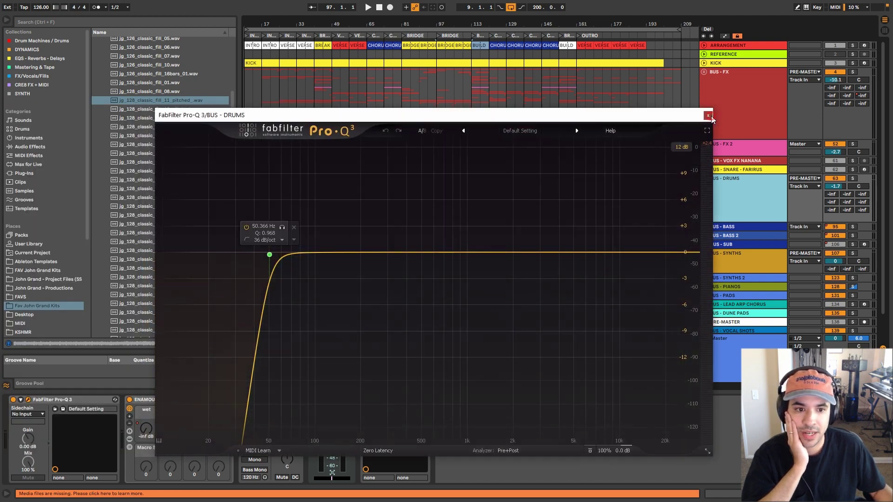
pyautogui.click(707, 115)
# Look at the BUS - BASS and BUS - SYNTHS device chains and expand the parameter panel of the Pro-Q 3 on BUS - SYNTHS.
pyautogui.click(755, 226)
pyautogui.click(741, 259)
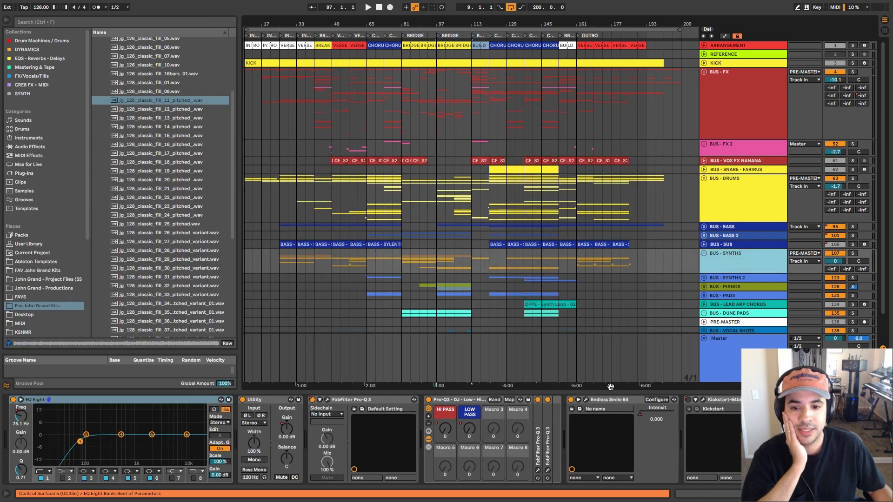
pyautogui.click(319, 399)
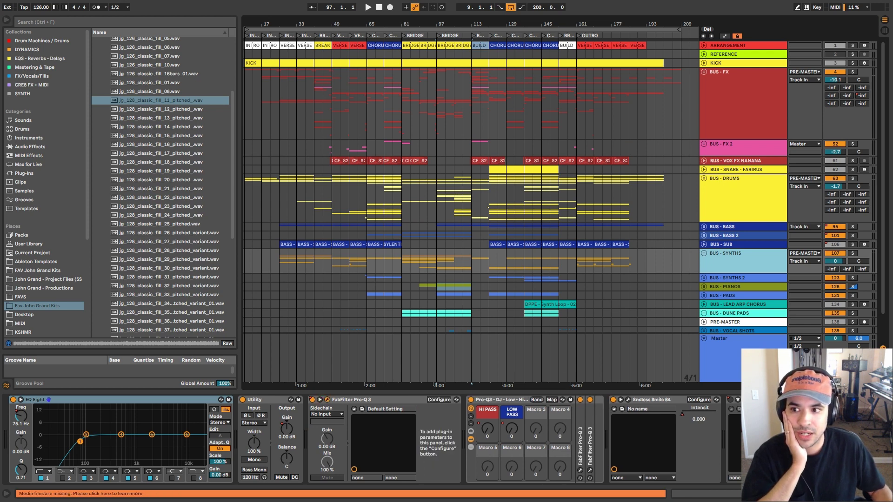
# Check the device chains of BUS - PIANOS, BUS - SYNTHS 2, BUS - PADS and BUS - LEAD ARP CHORUS.
pyautogui.scroll(-2, 765, 228)
pyautogui.click(739, 255)
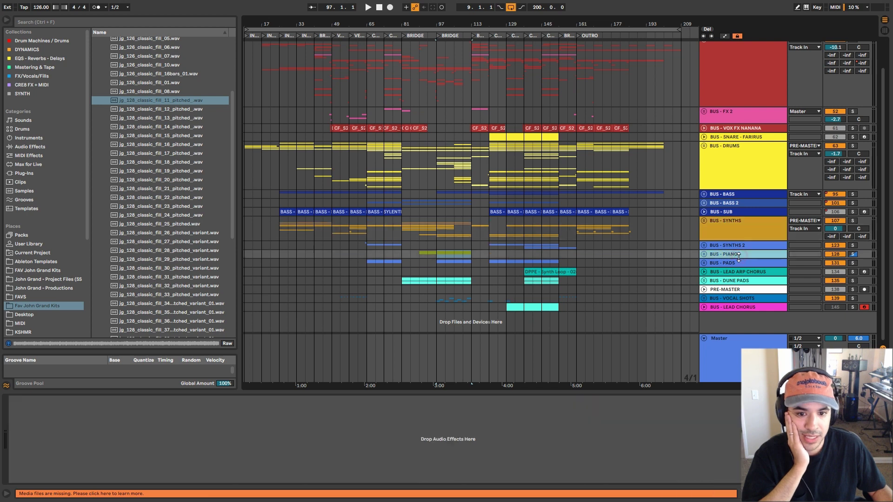
pyautogui.click(737, 246)
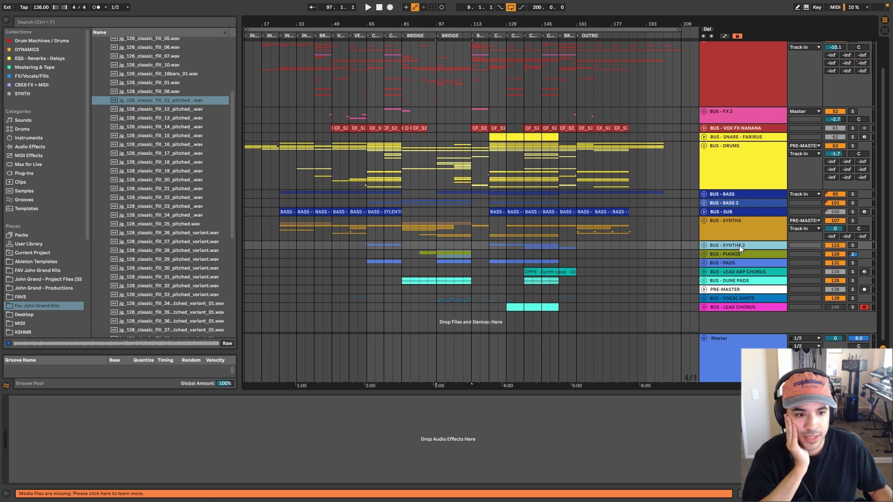
pyautogui.click(734, 254)
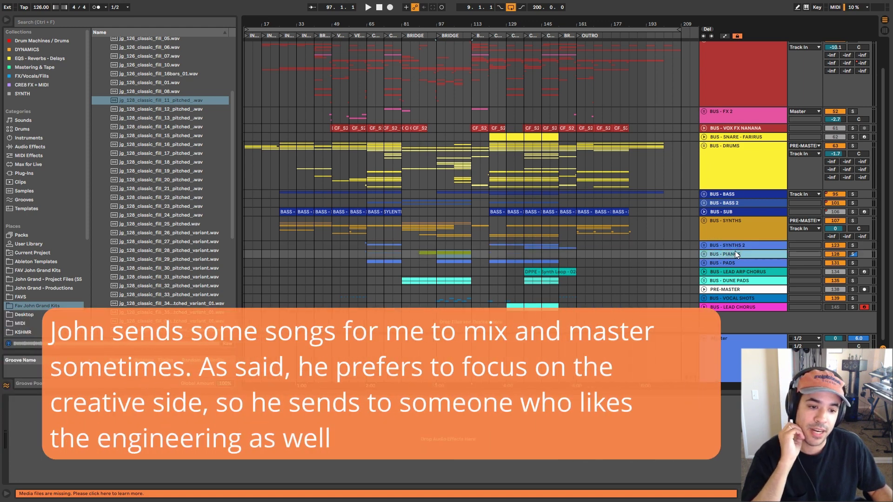
pyautogui.click(733, 263)
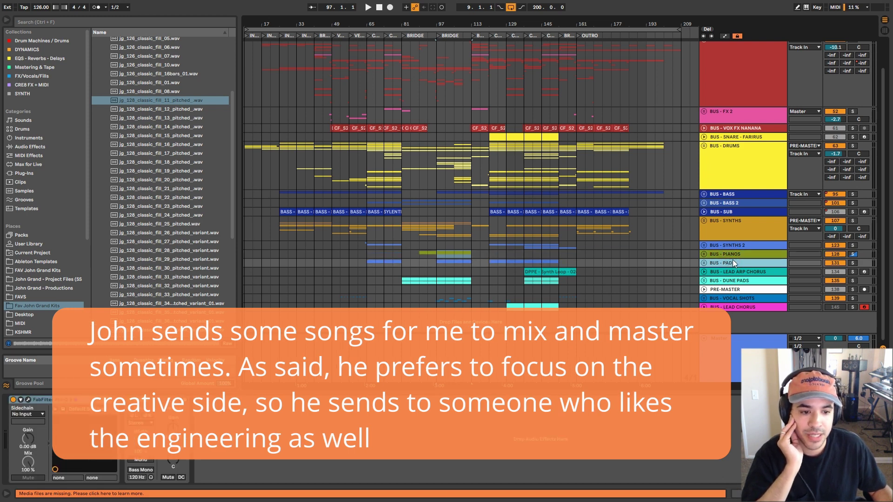
pyautogui.click(731, 271)
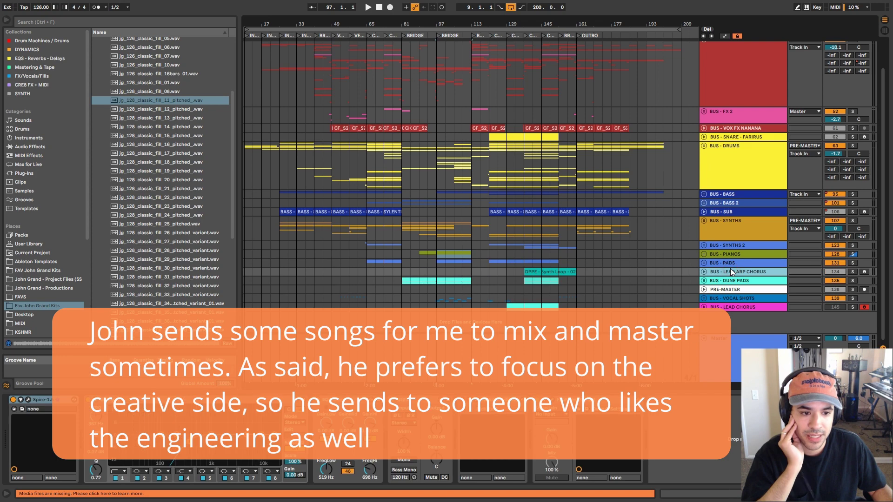